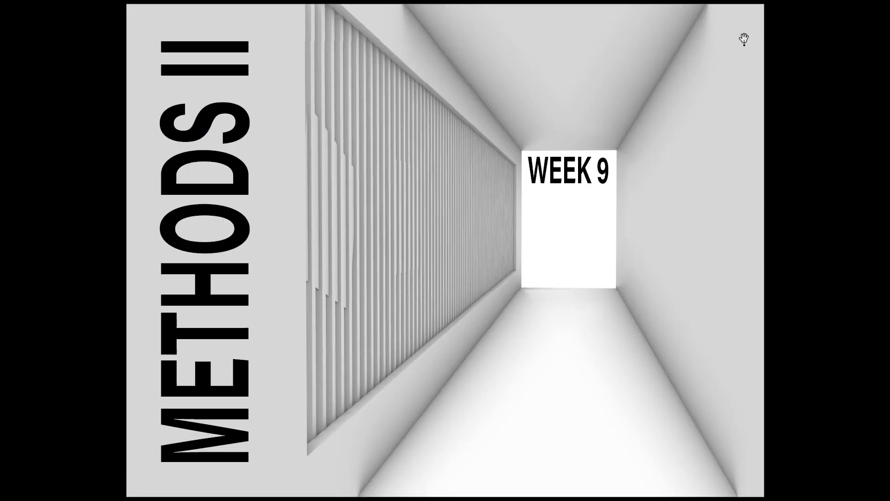
Exit the presentation view and close the Untitled-2 document without saving its changes
key(Escape)
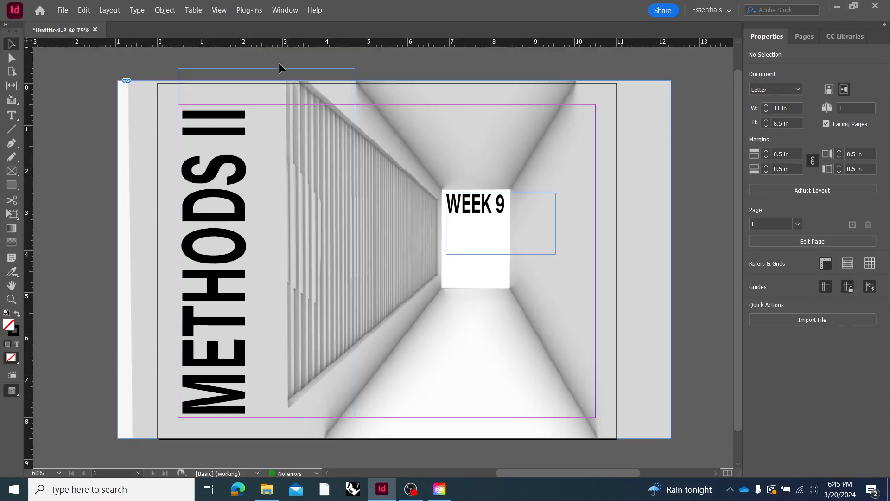
click(95, 30)
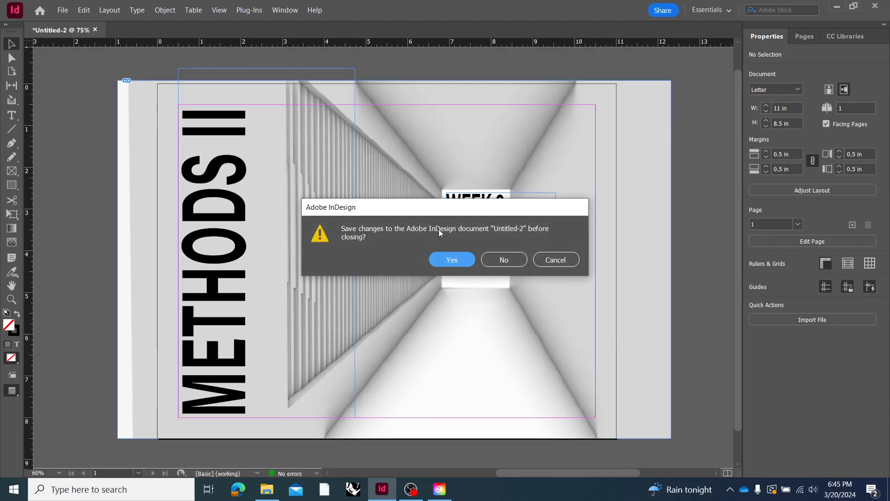
click(510, 259)
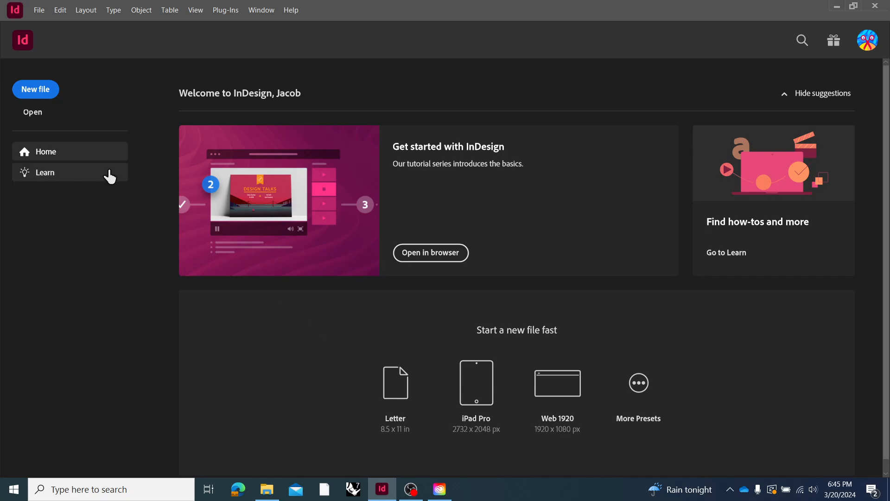
Start a new document measured in inches and name it TEST
click(42, 94)
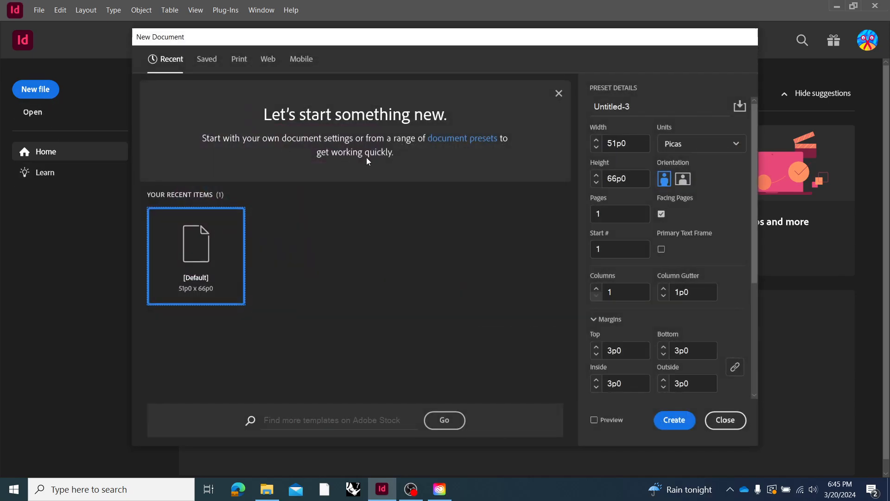
click(701, 153)
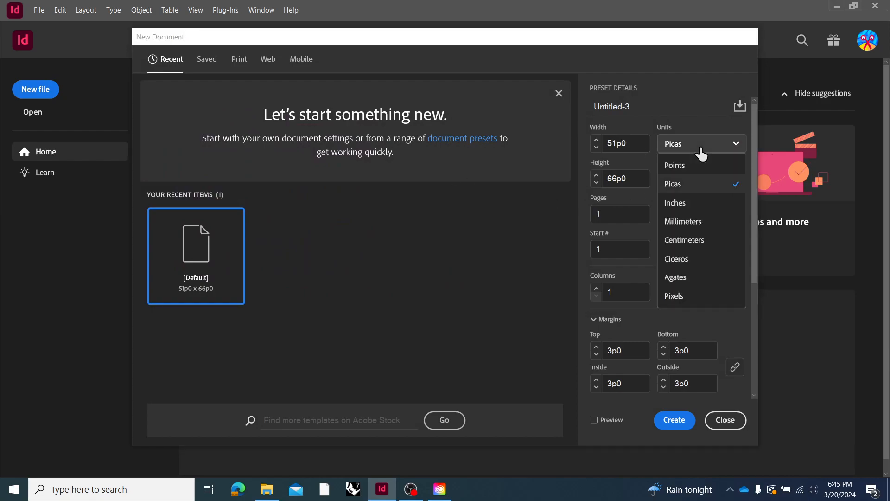
click(703, 201)
drag(647, 106, 595, 108)
text(stud)
key(BackSpace)
key(BackSpace)
key(BackSpace)
key(BackSpace)
text(TEST)
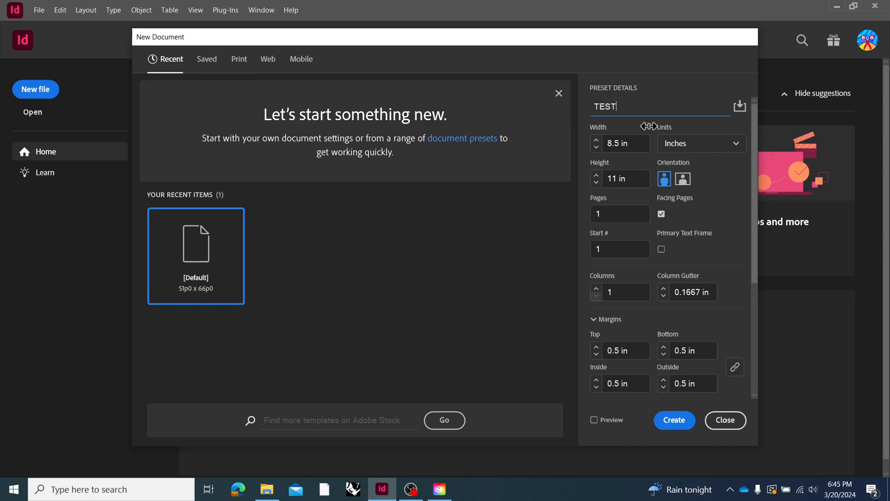
Create the document in landscape orientation, 17 in wide and 11 in high, and dismiss the generative AI banner
click(686, 182)
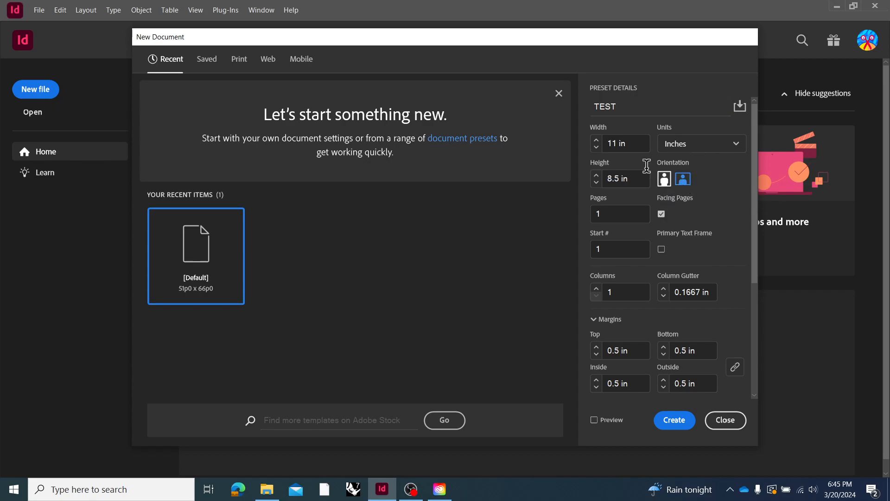
drag(638, 143, 600, 149)
text(17)
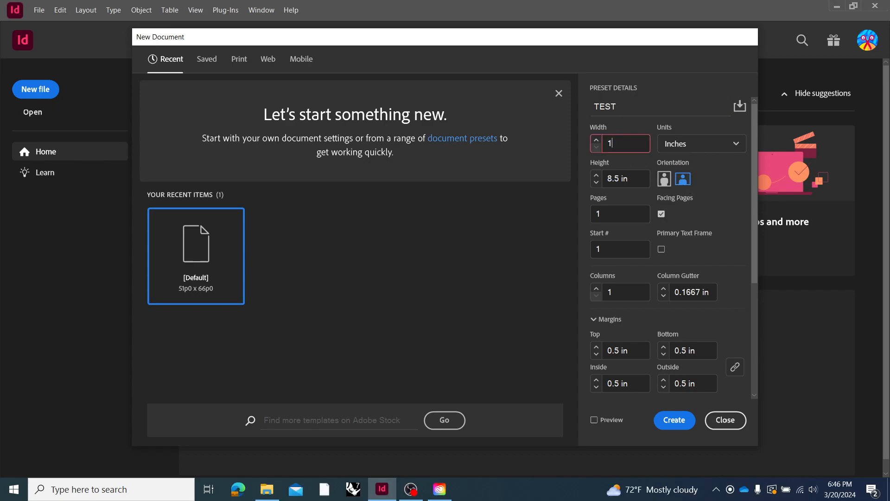
click(638, 179)
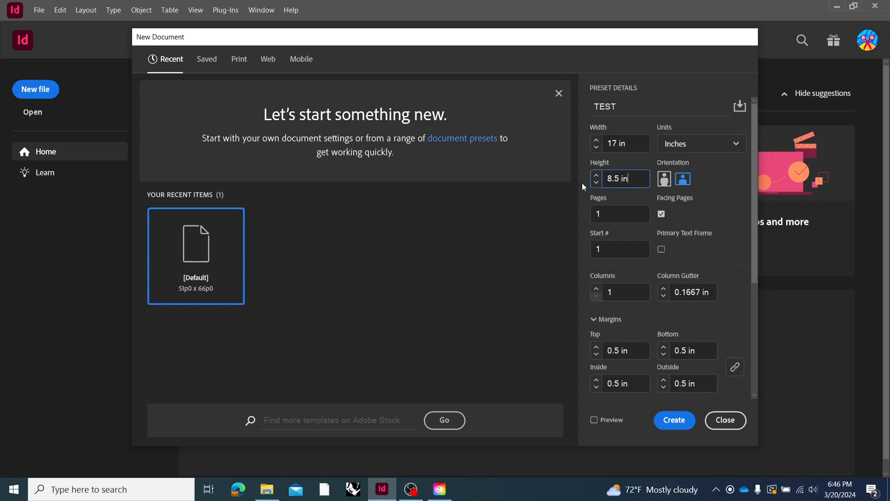
drag(630, 174, 605, 169)
text(11)
click(713, 219)
click(674, 420)
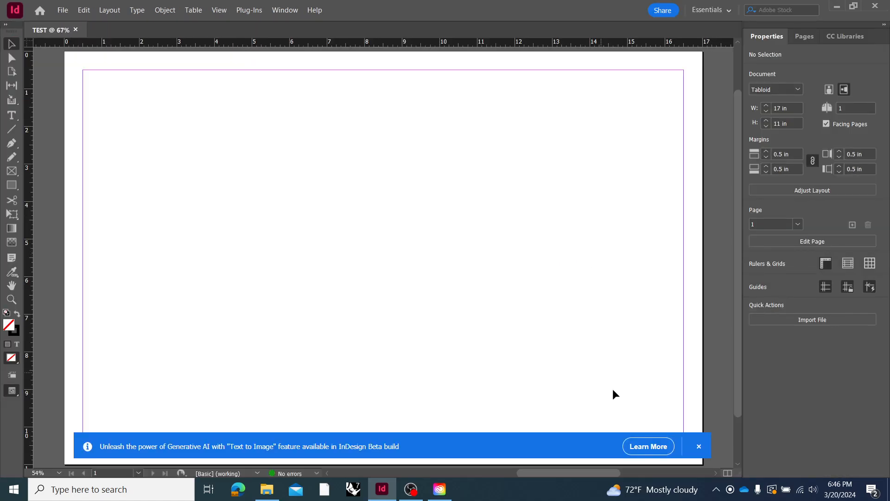
click(699, 446)
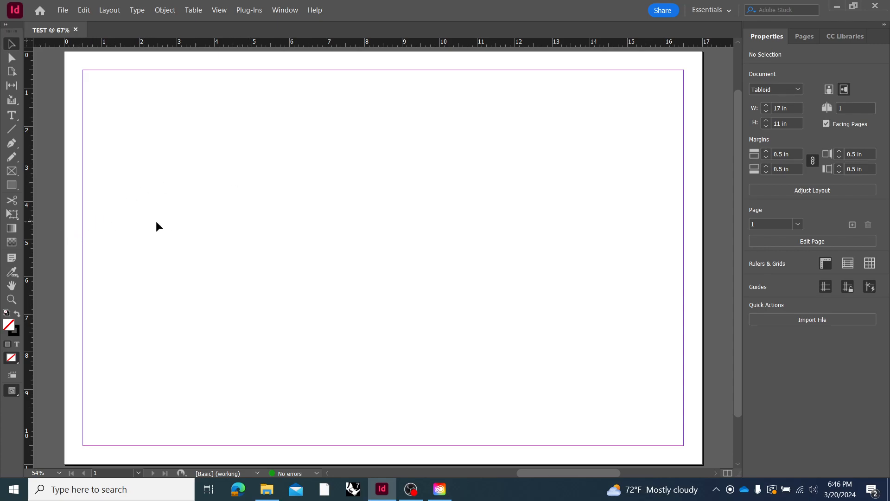
scroll(223, 224, down, 1)
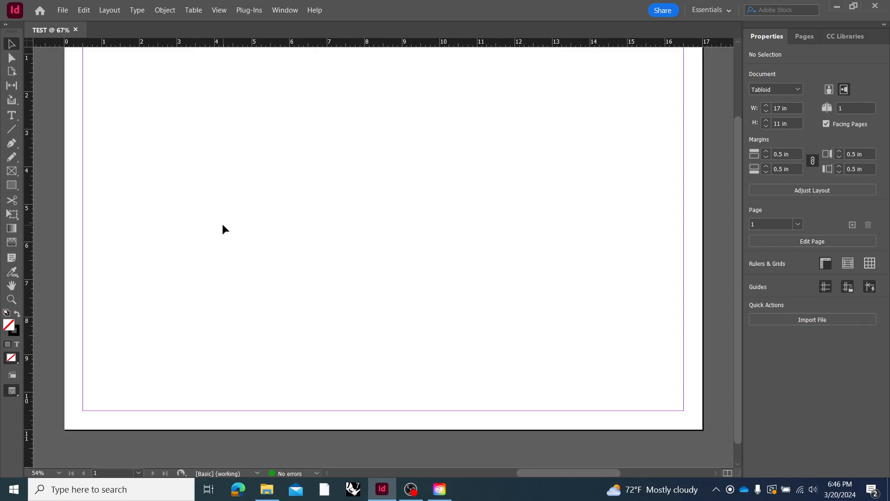
scroll(223, 225, right, 2)
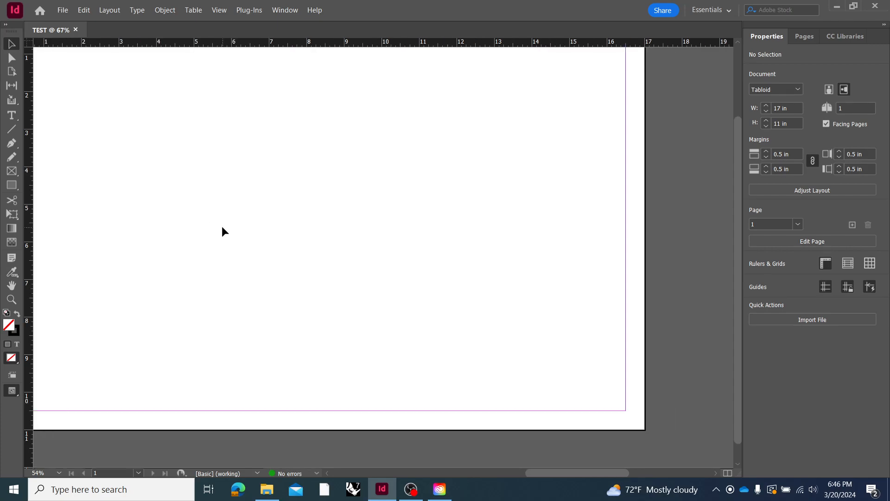
alt+scroll(221, 227, down, 1)
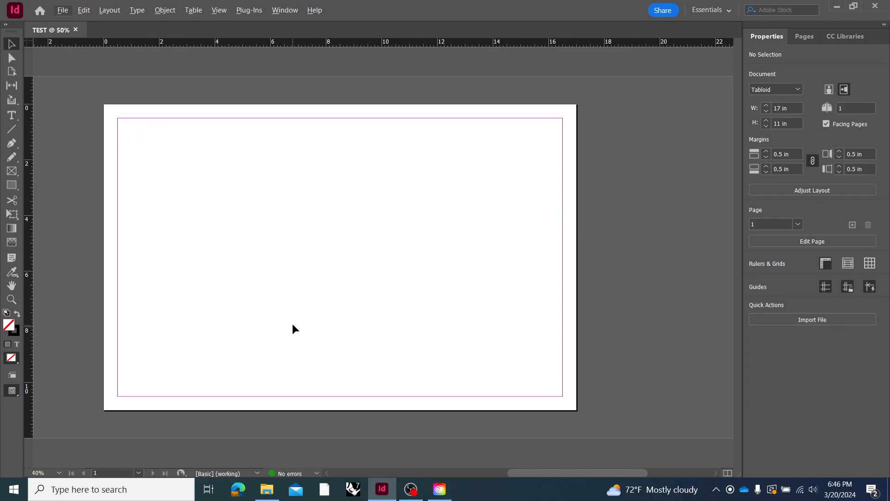
click(294, 276)
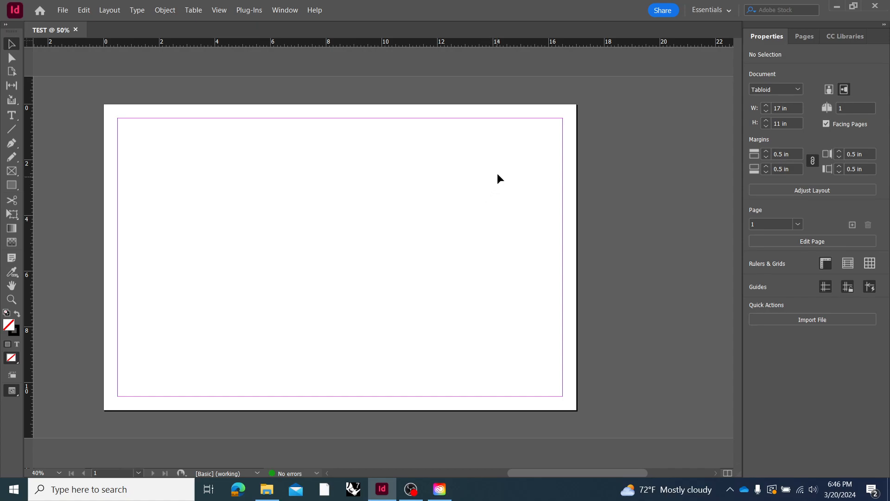
right_click(666, 69)
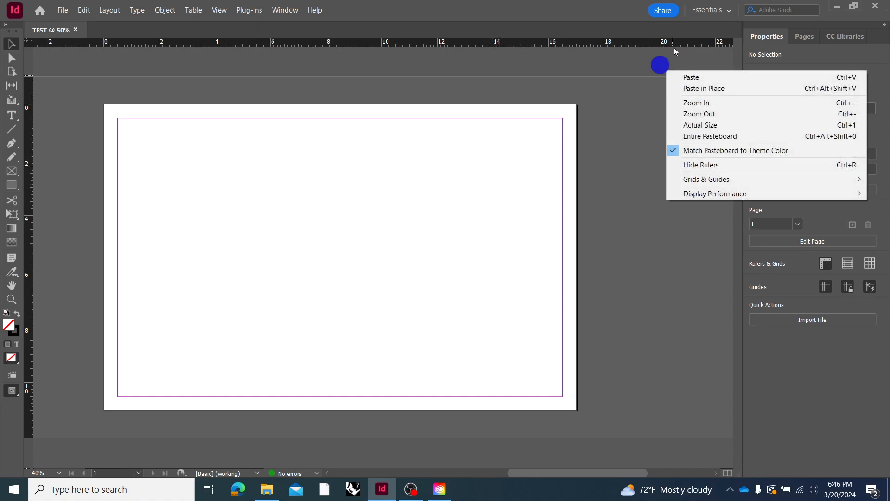
Switch to the Essentials Classic workspace and dock the collapsed CC Libraries panel beneath Swatches
click(707, 10)
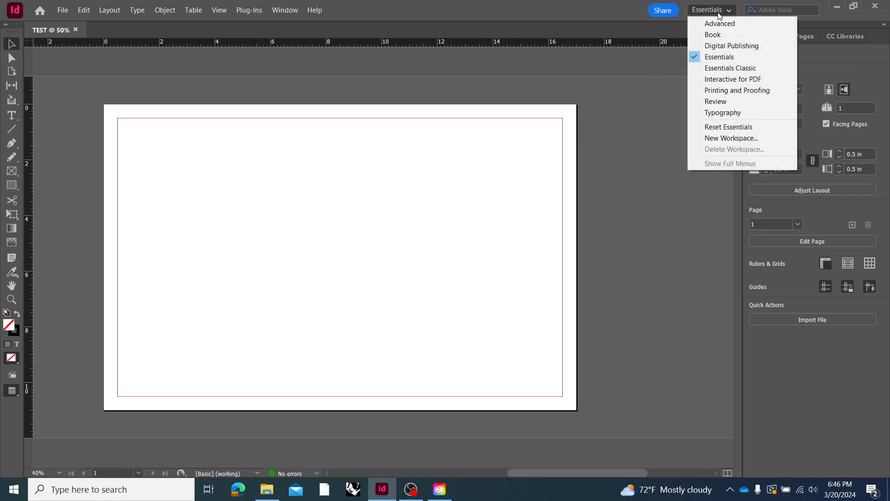
click(736, 68)
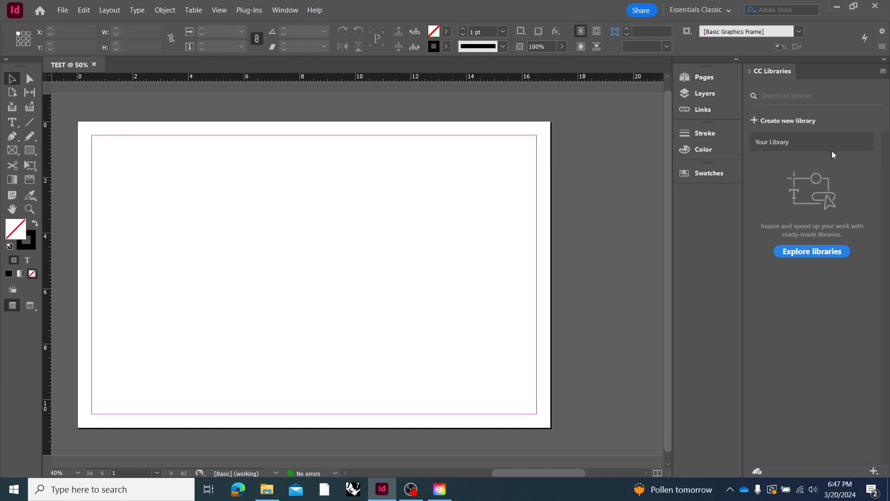
click(883, 60)
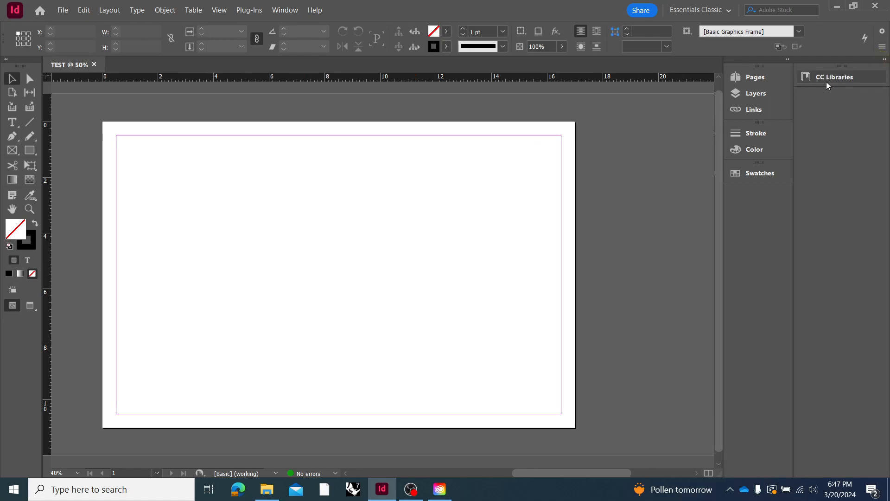
drag(845, 75, 764, 194)
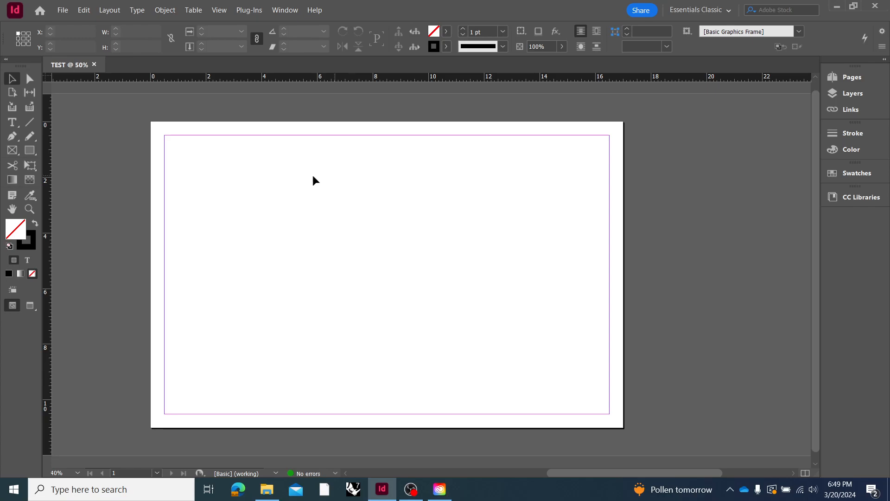
Draw a rectangle frame about 5 by 3.1 in near the page's upper-left corner and an ellipse frame about 4.1 by 3 in near the centre
click(13, 151)
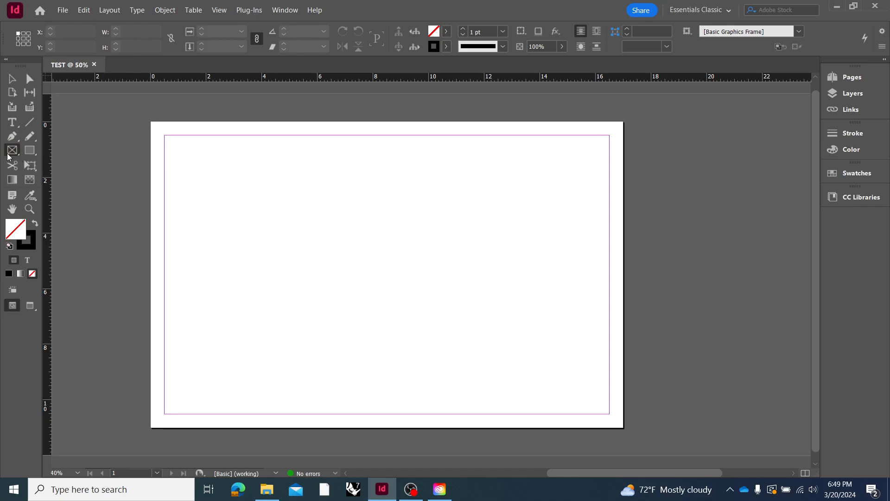
drag(178, 153, 318, 239)
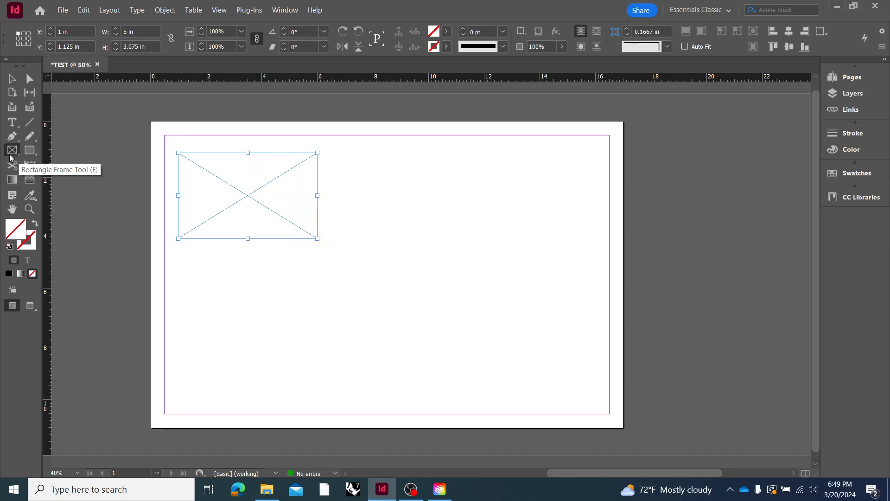
click(11, 155)
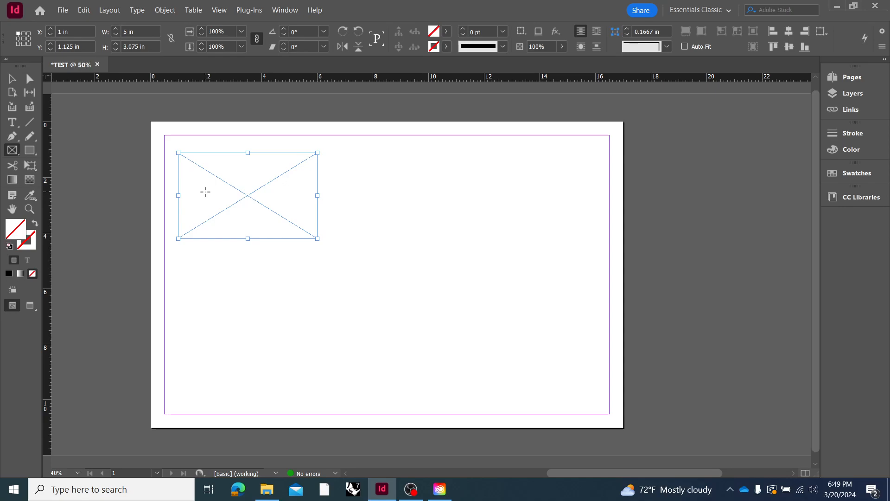
click(16, 155)
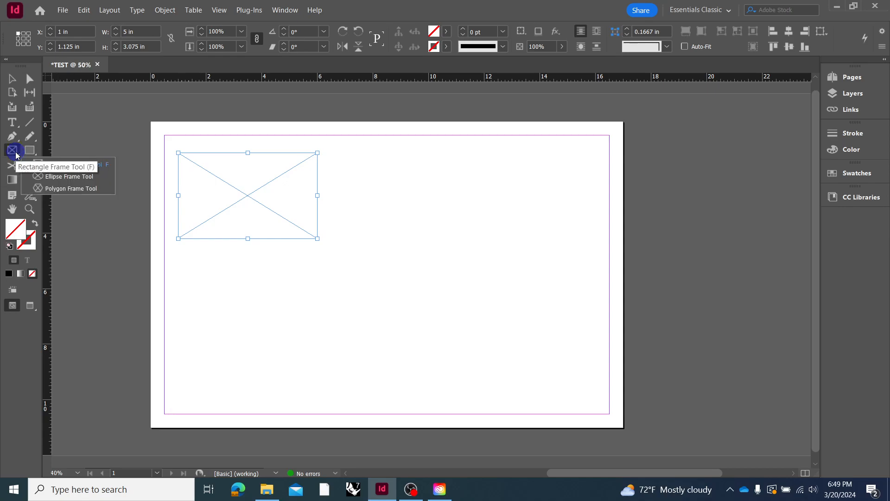
click(46, 176)
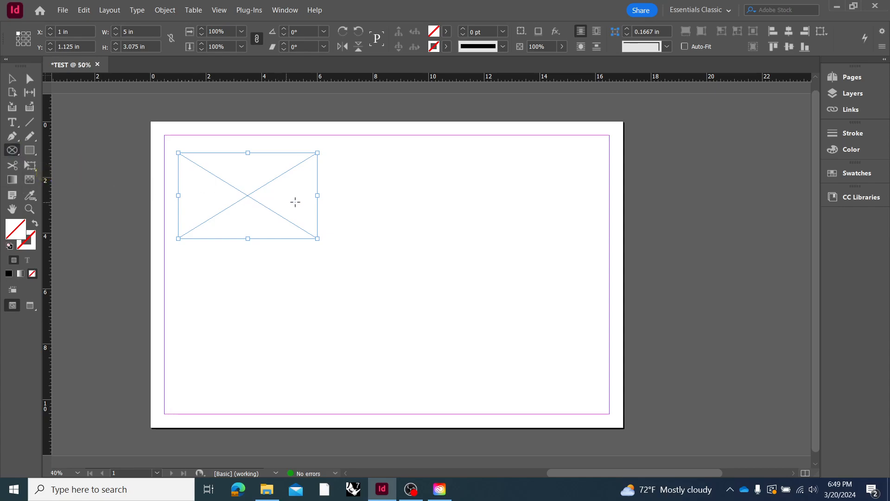
drag(454, 224, 338, 307)
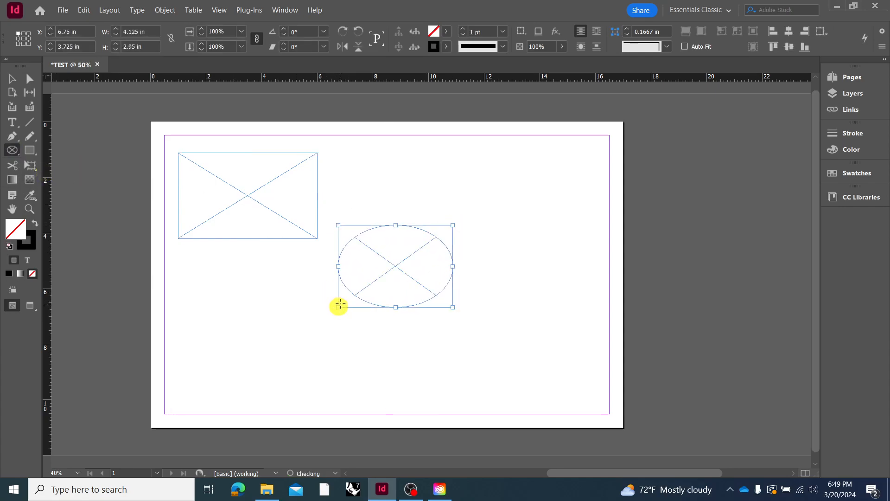
Draw a polygon frame about 2.2 by 2.25 in below the rectangle frame
right_click(10, 148)
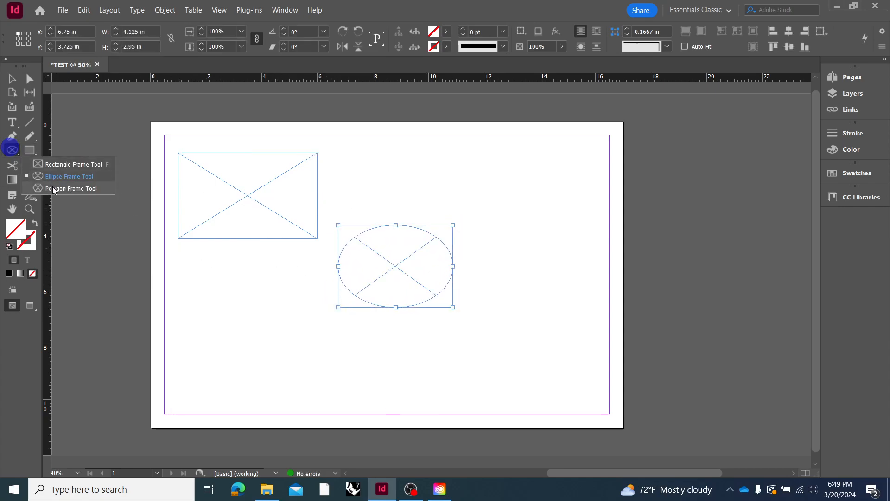
click(54, 187)
drag(305, 307, 245, 369)
right_click(11, 150)
click(53, 194)
right_click(11, 150)
click(55, 188)
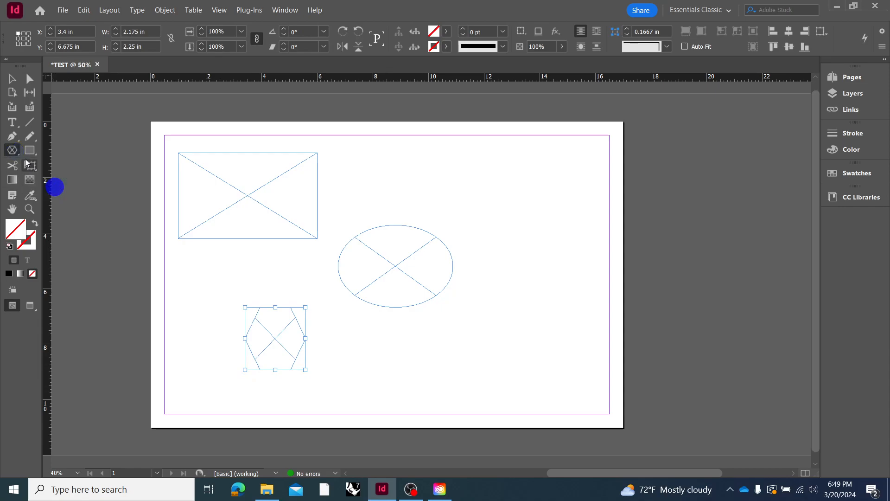
right_click(15, 153)
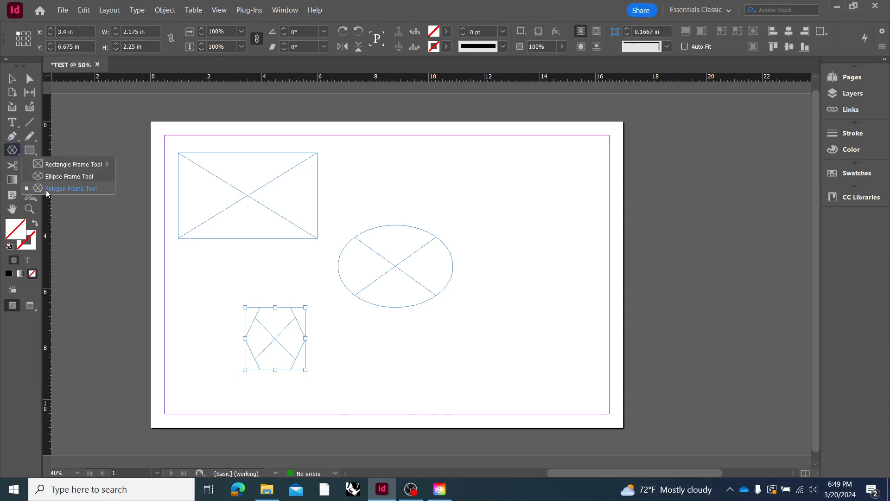
click(51, 188)
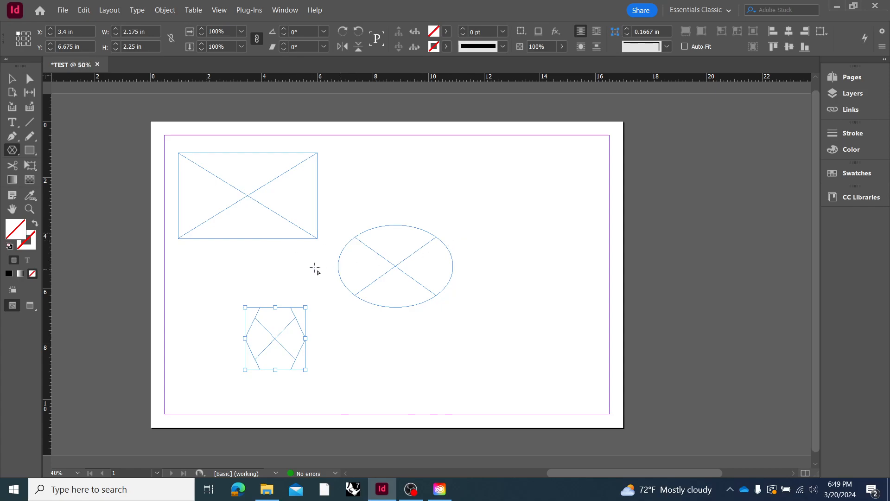
Delete the polygon frame below the rectangle frame
click(10, 77)
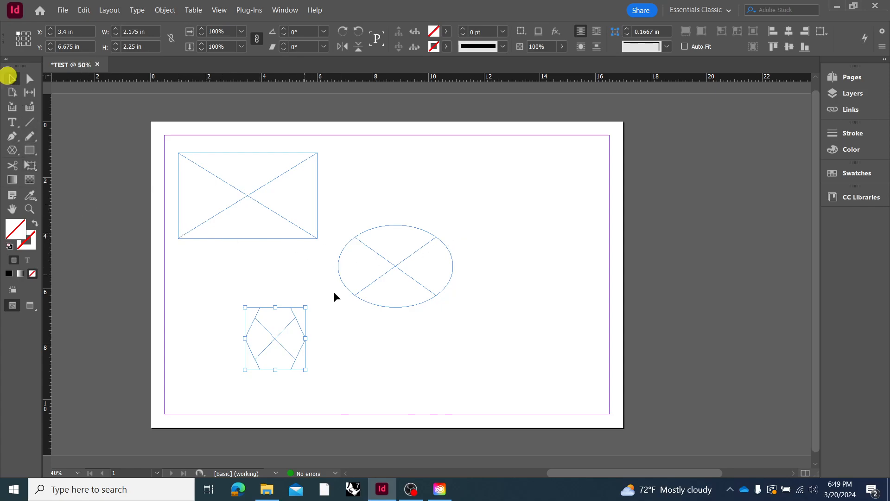
click(335, 318)
click(302, 332)
key(Delete)
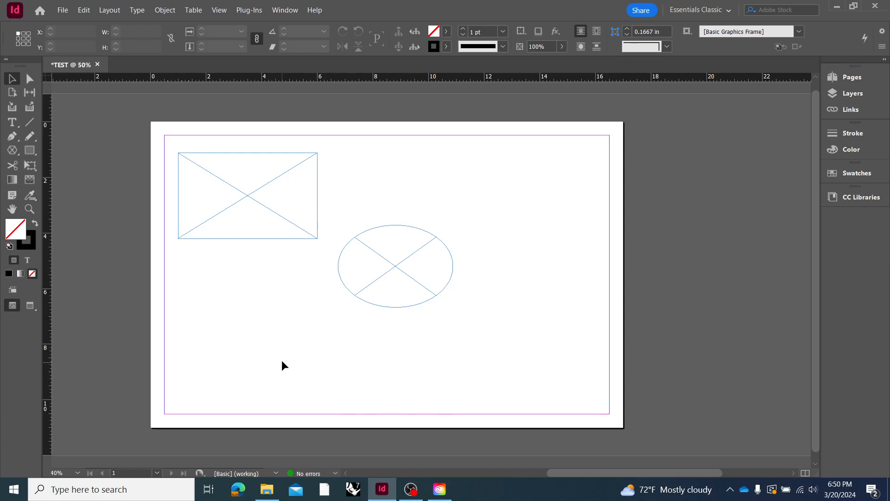
Place the LEAF ON WHITE image from the SPRING_2024 > METHODS_II > ASSIGNMENT_4_PART_1 > GRASSHOPPER folder into the rectangle frame
click(205, 167)
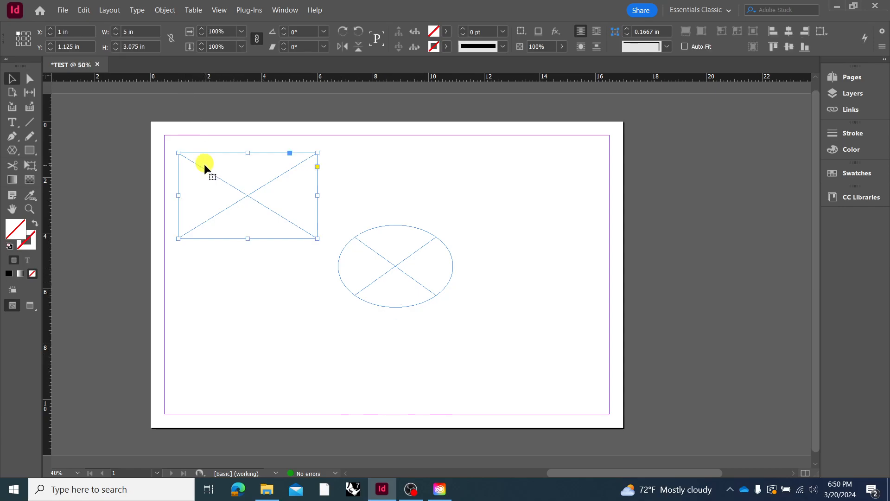
click(84, 11)
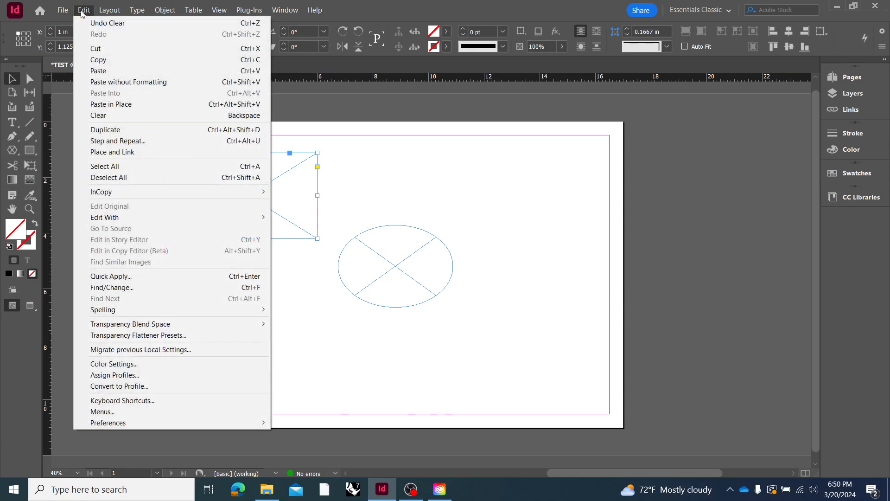
click(65, 9)
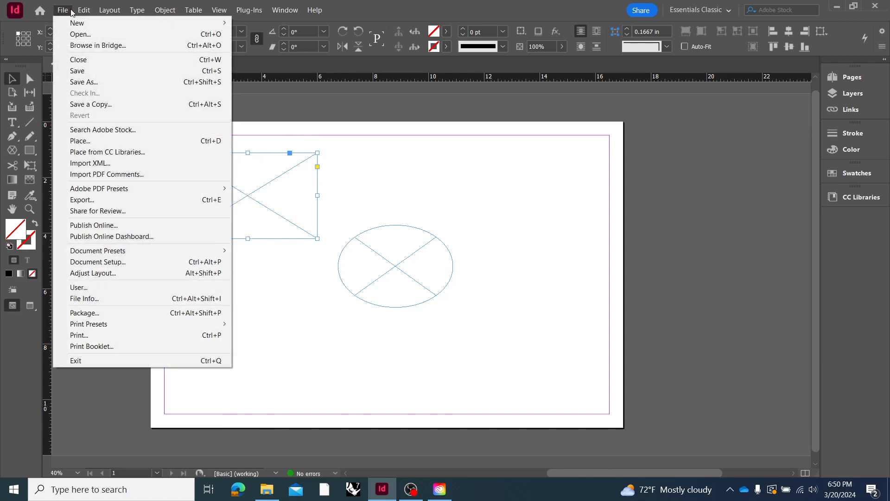
click(91, 141)
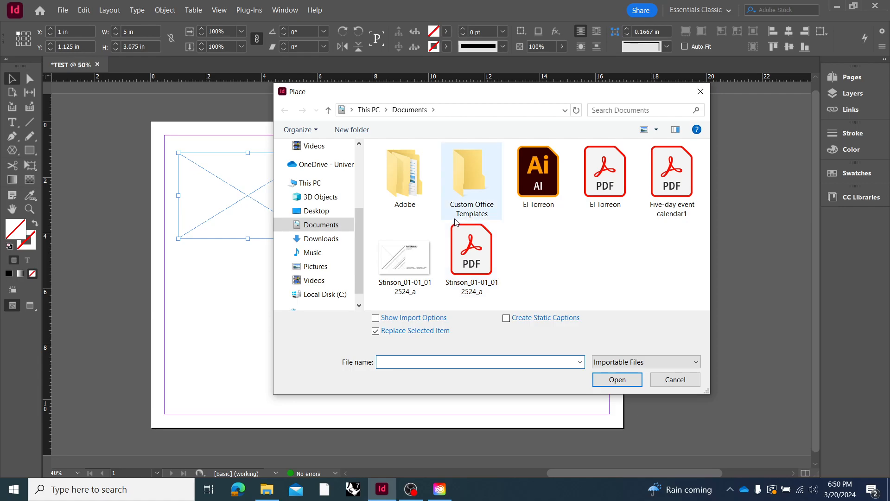
click(333, 167)
double_click(422, 226)
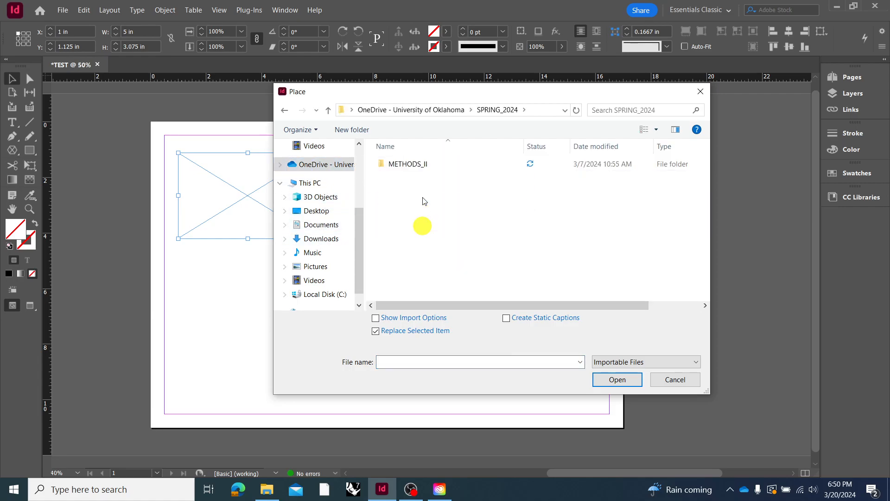
double_click(417, 167)
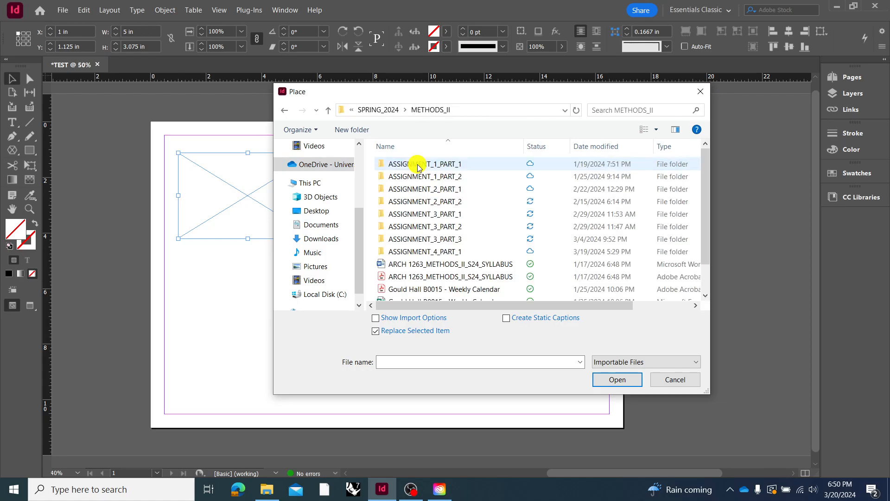
double_click(446, 249)
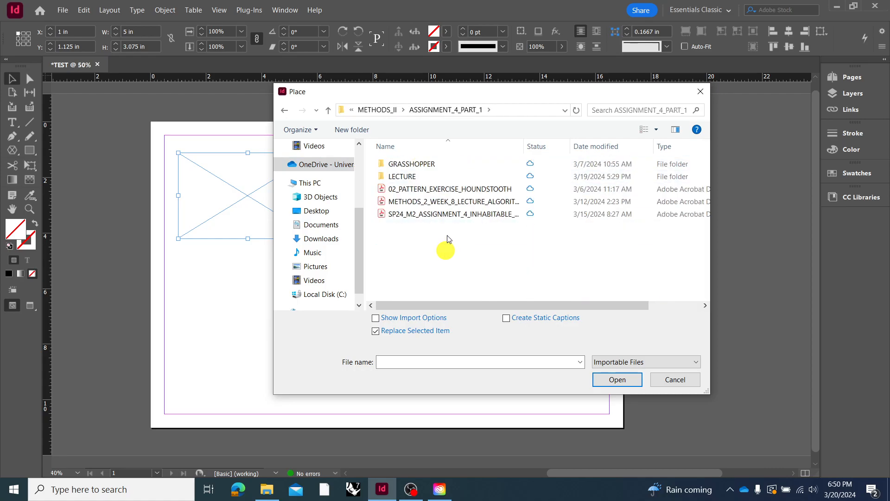
click(416, 168)
double_click(417, 168)
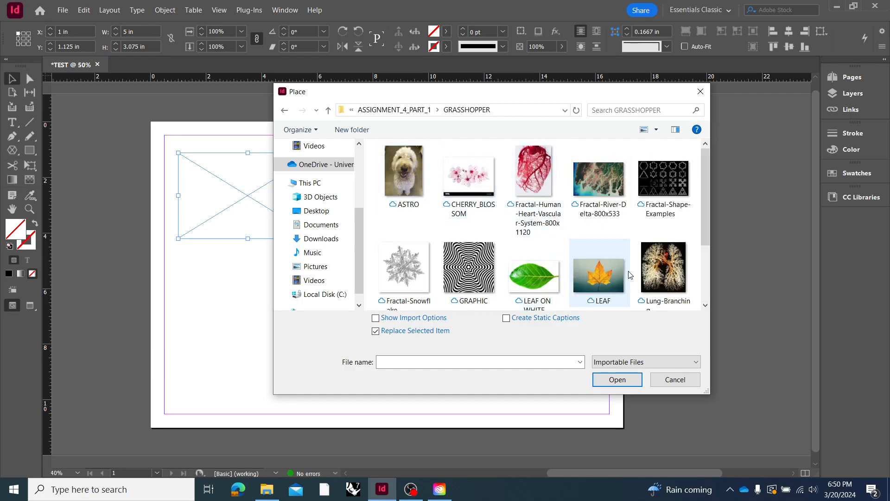
click(556, 267)
click(616, 380)
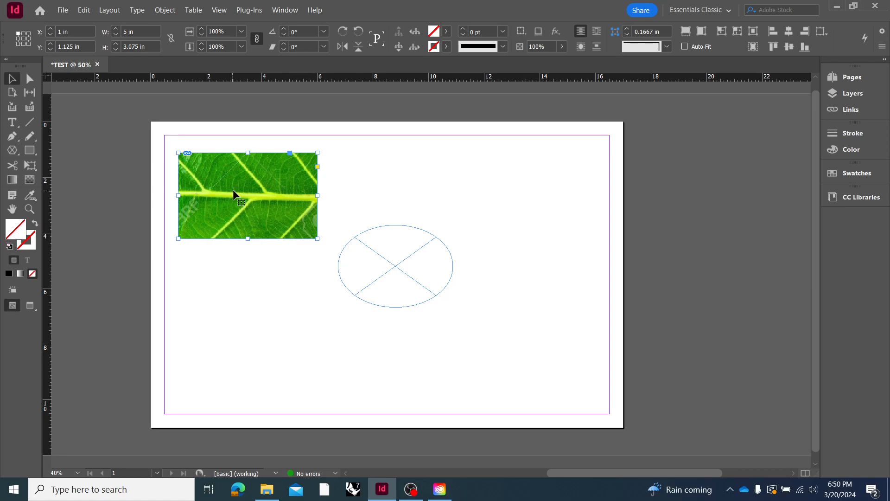
click(335, 221)
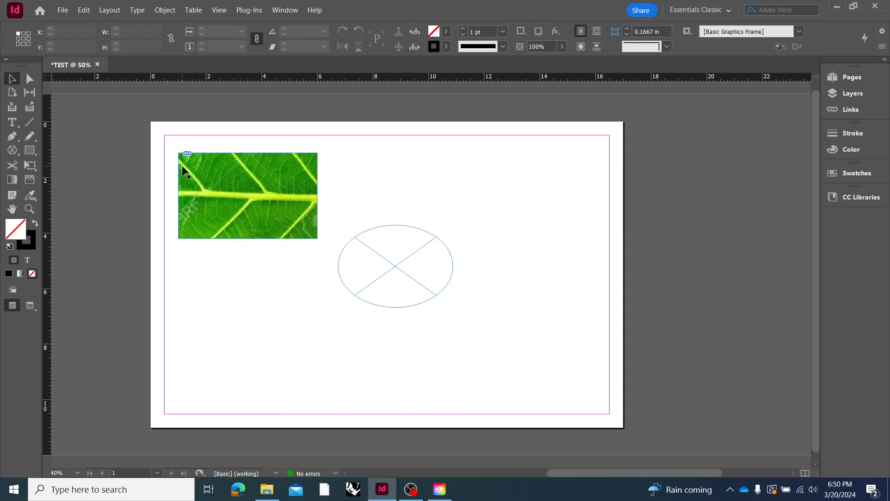
Try fitting the rectangle frame to its leaf image with Fit Frame to Content, and undo it
click(225, 200)
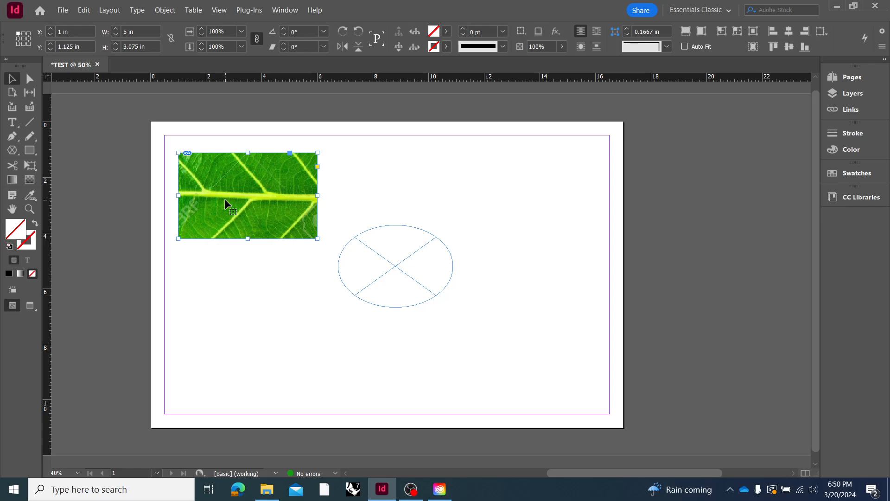
right_click(226, 203)
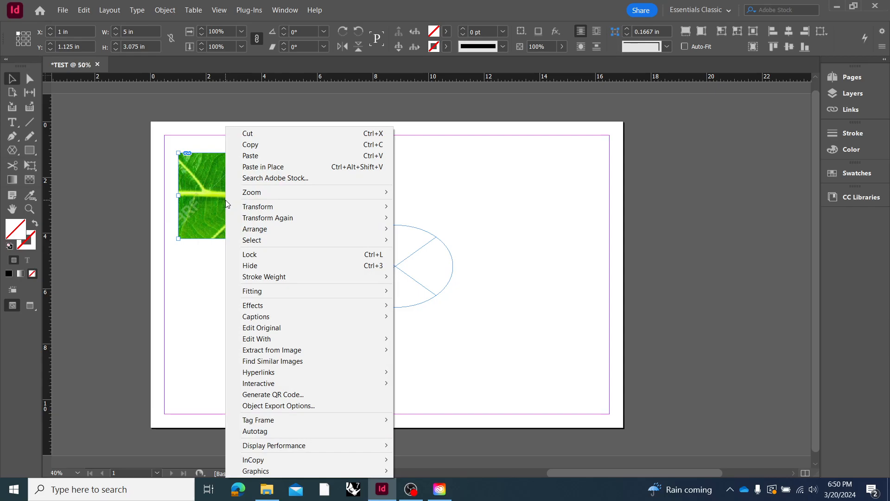
mouse_move(323, 196)
mouse_move(292, 293)
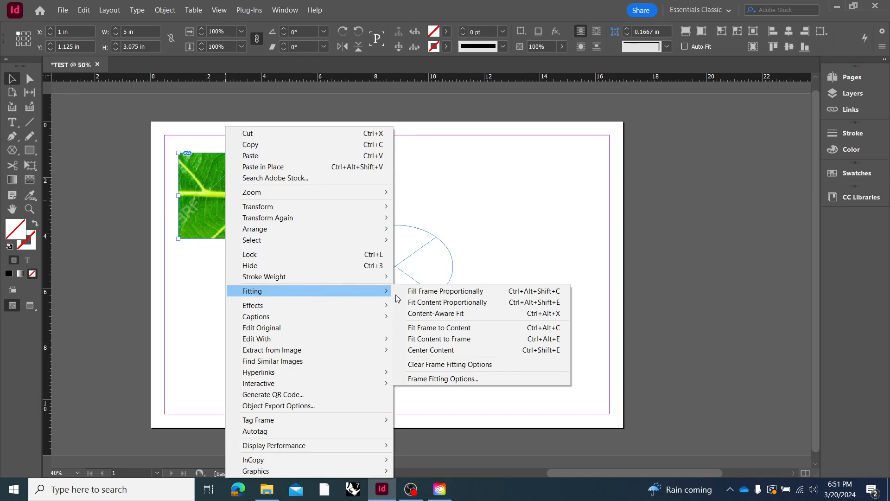
click(466, 329)
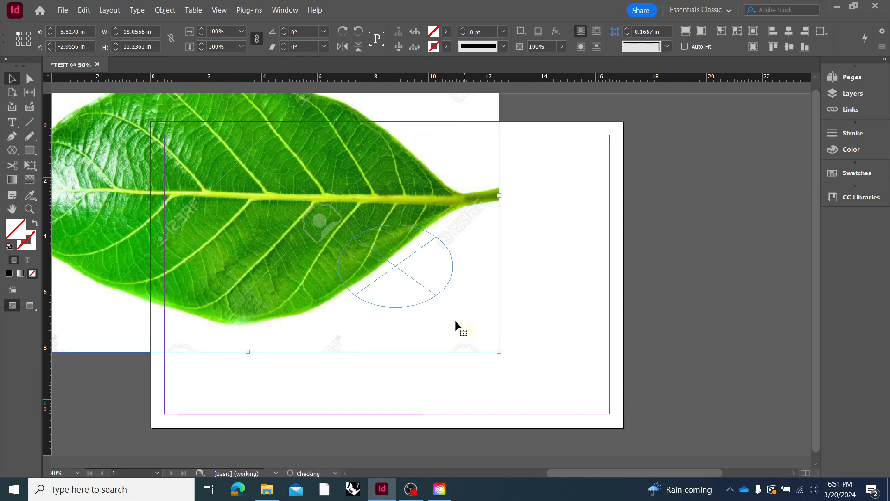
scroll(416, 301, down, 1)
scroll(413, 277, up, 1)
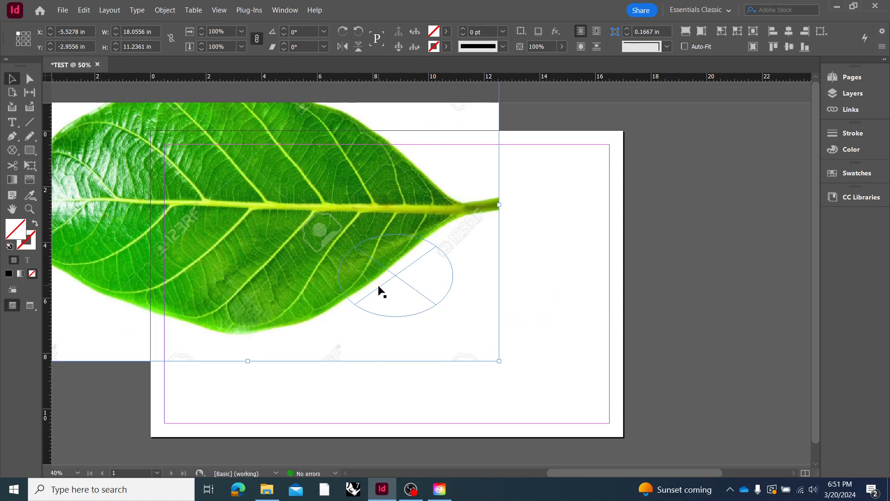
key(ctrl+z)
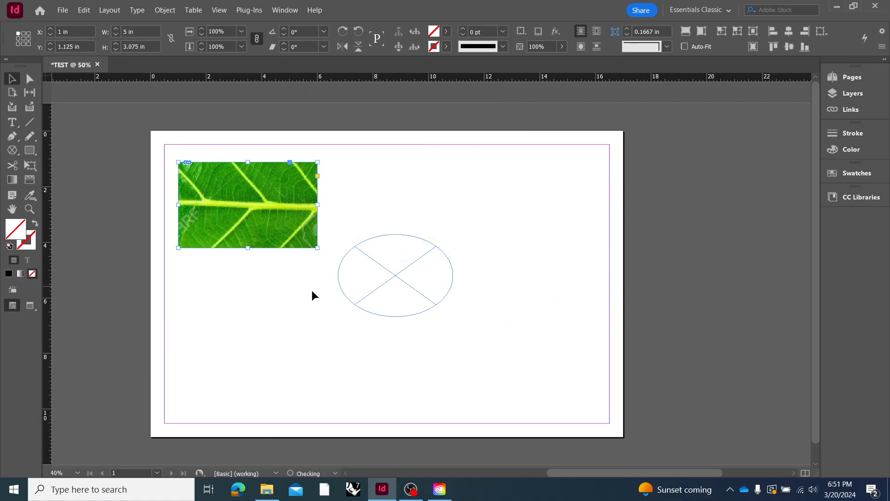
Try Fit Content to Frame on the leaf image, both at the current frame height and with the frame extended to about 6.4 in tall
right_click(259, 213)
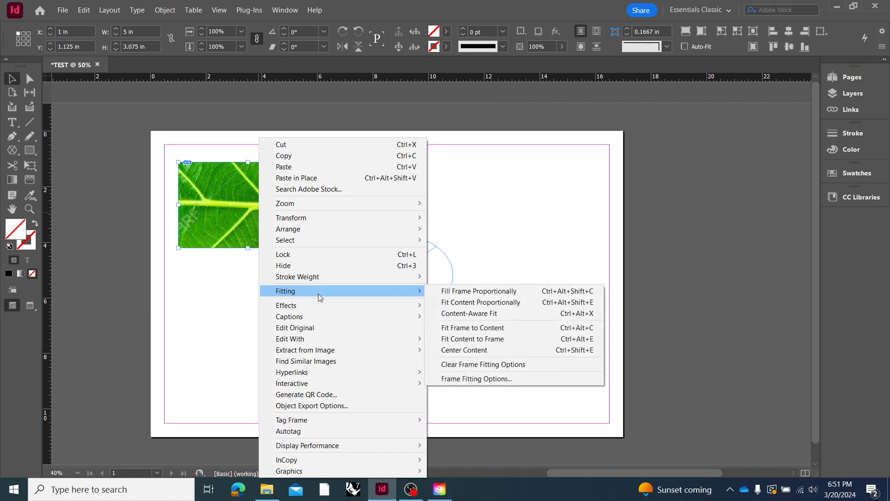
click(479, 340)
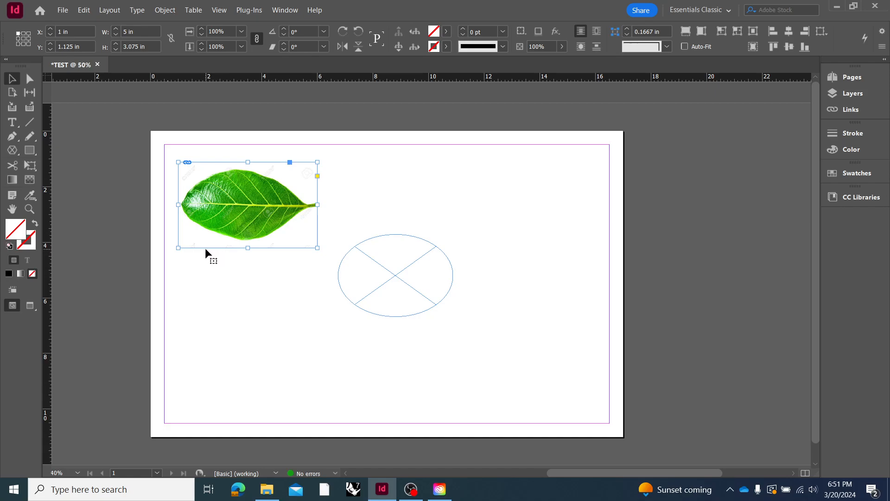
drag(250, 247, 253, 341)
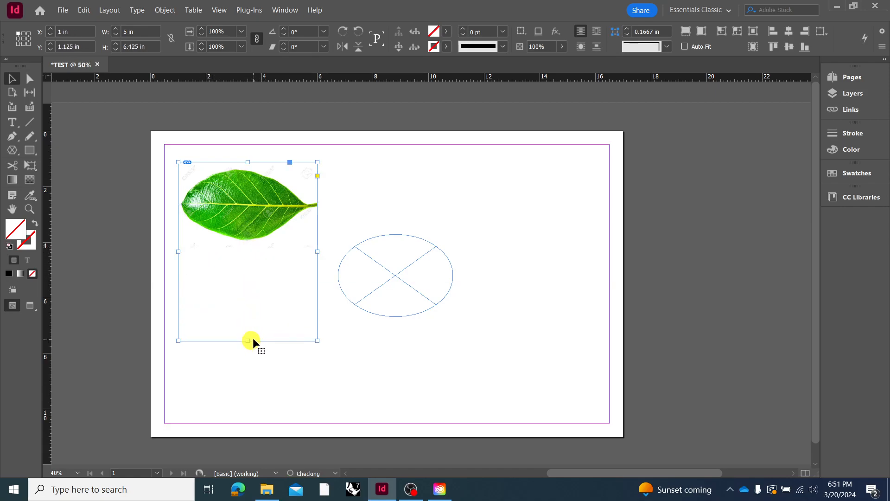
right_click(247, 230)
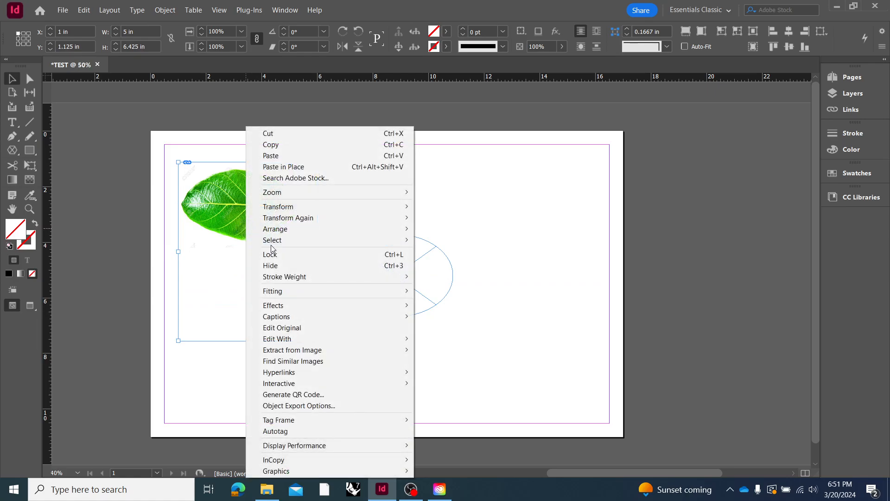
mouse_move(274, 235)
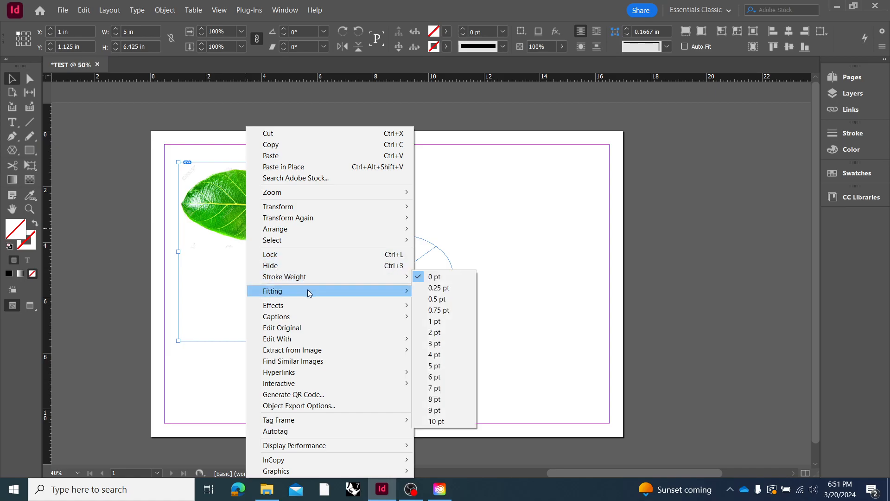
mouse_move(313, 292)
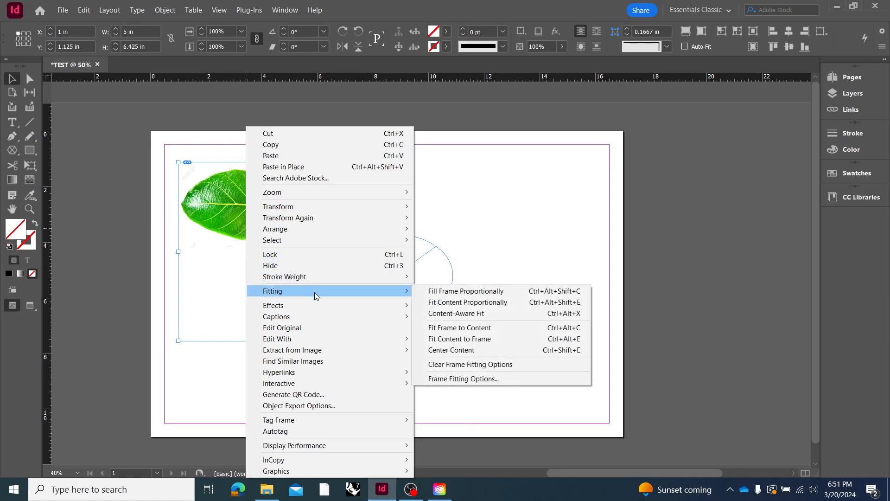
click(509, 340)
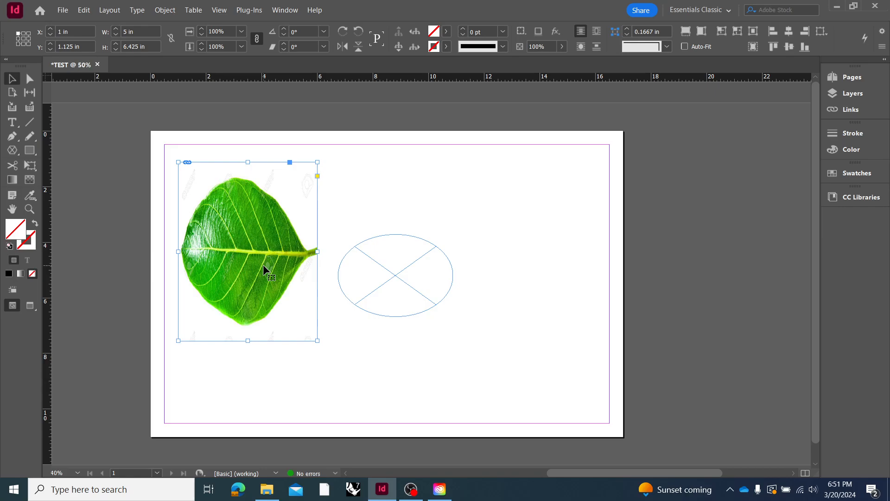
Undo the frame height change and both content fittings on the leaf frame
key(ctrl+alt+shift+e)
key(ctrl+alt+c)
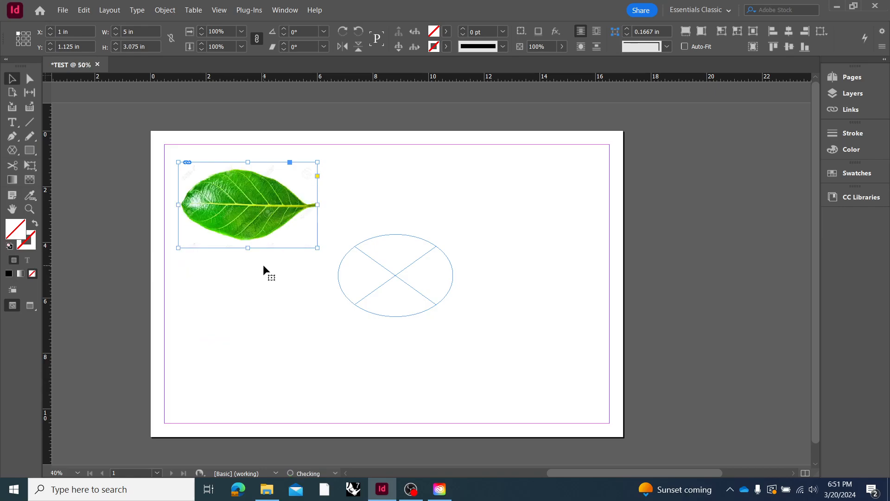
key(ctrl+alt+shift+c)
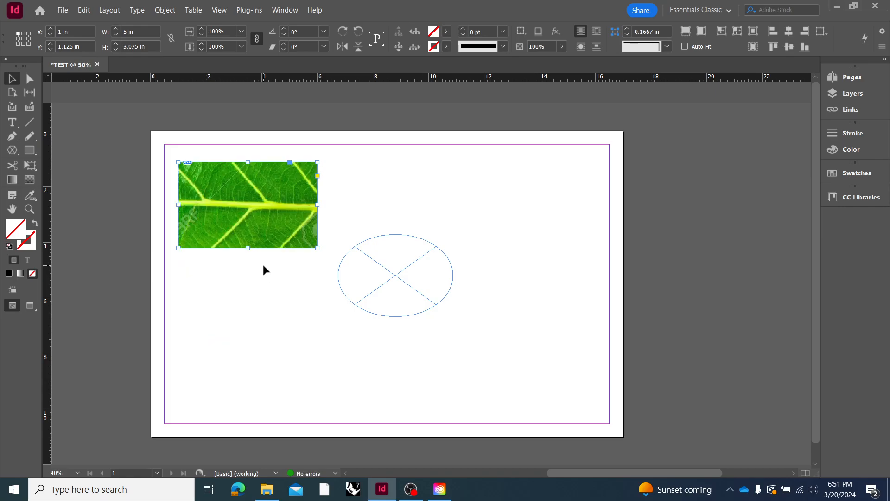
Fit the leaf image proportionally inside its rectangle frame
right_click(244, 220)
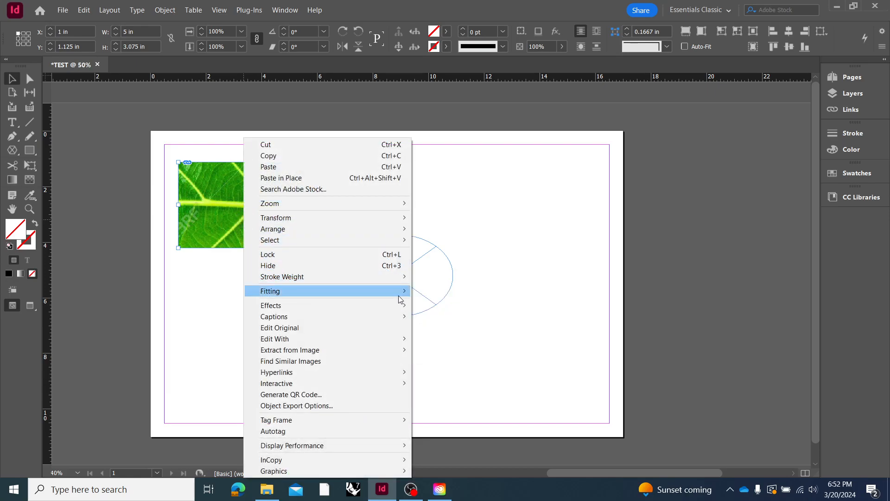
mouse_move(402, 294)
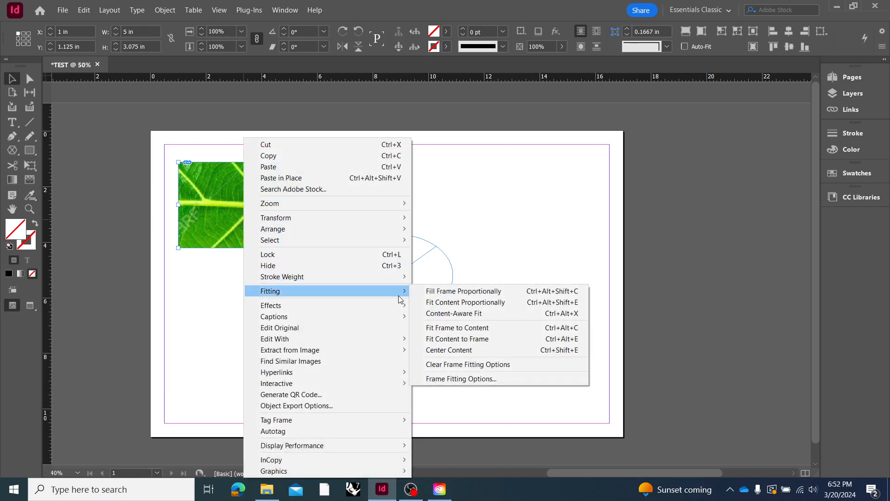
click(448, 304)
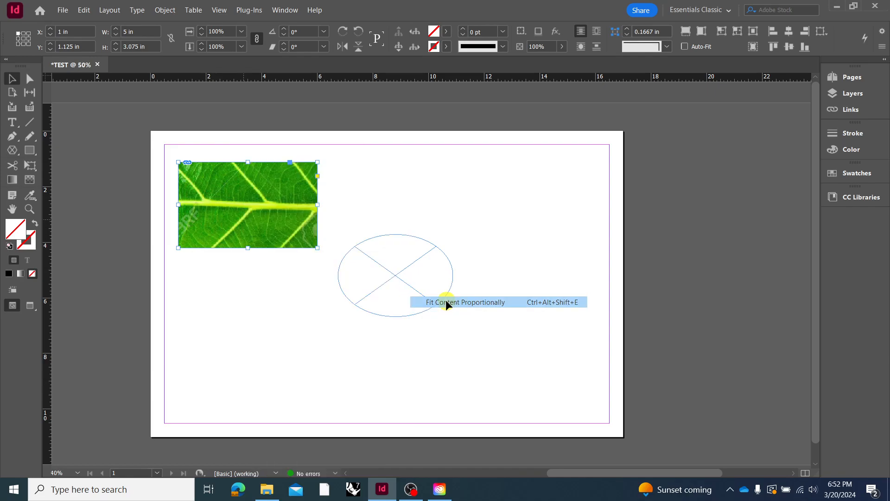
Extend the leaf frame downward to about 6.05 in tall and apply Fit Content Proportionally to the image again
drag(247, 248, 257, 330)
right_click(251, 228)
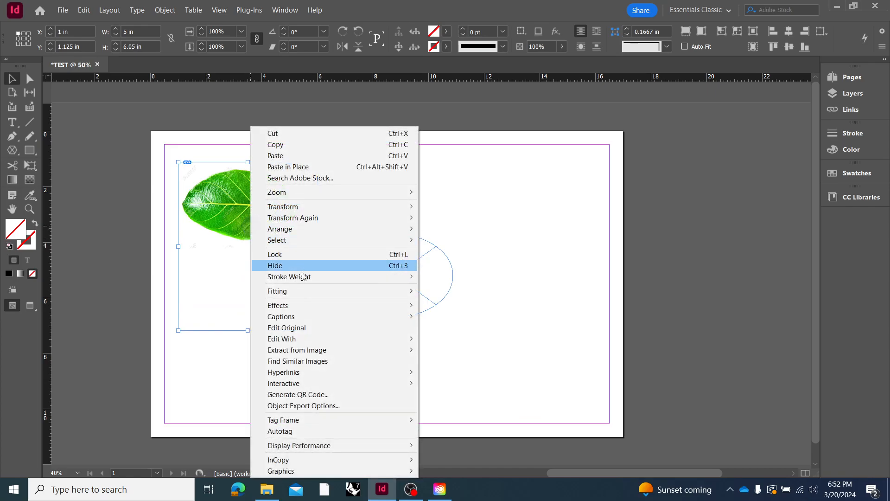
mouse_move(314, 292)
click(454, 305)
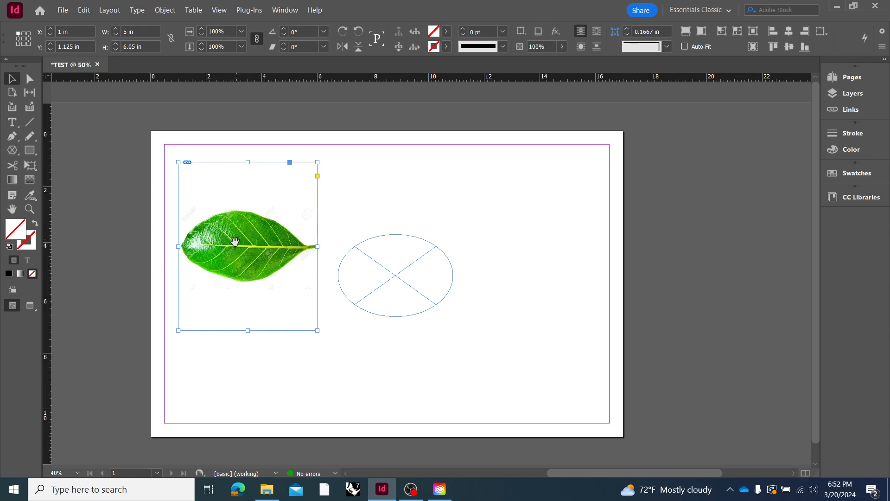
Fill the frame proportionally with the leaf image and widen the frame's right side to take in the leaf's stem
right_click(254, 253)
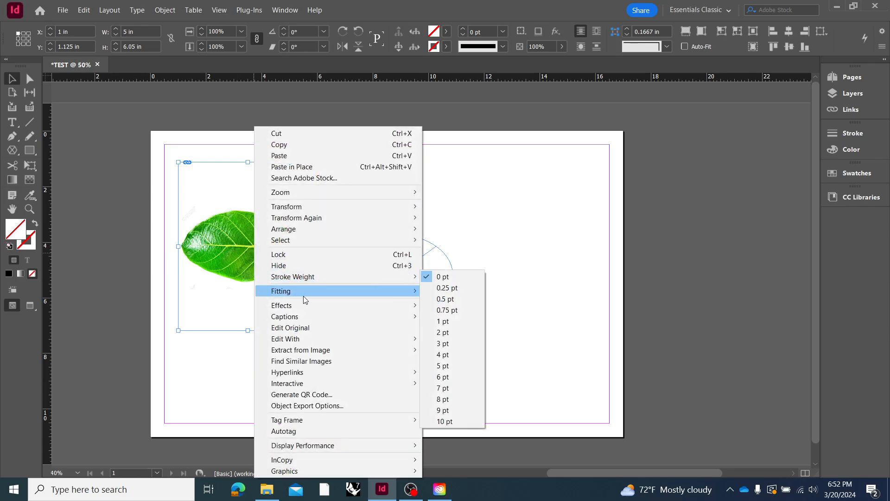
mouse_move(304, 299)
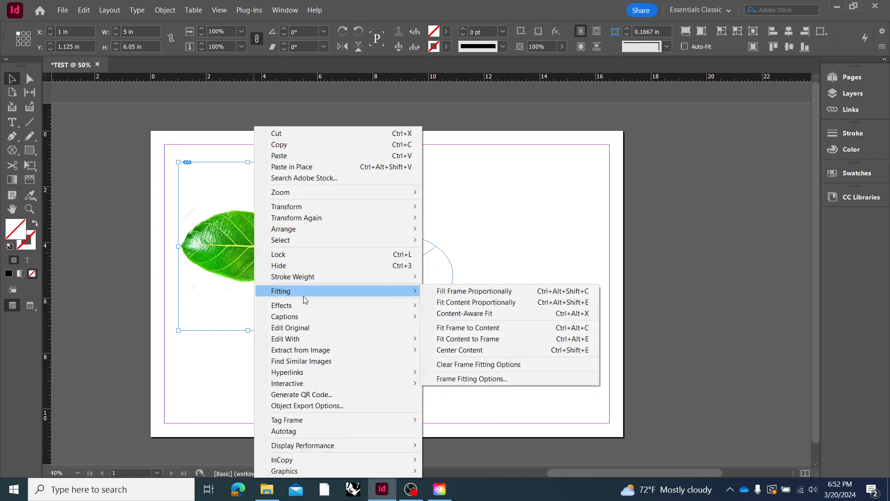
click(469, 294)
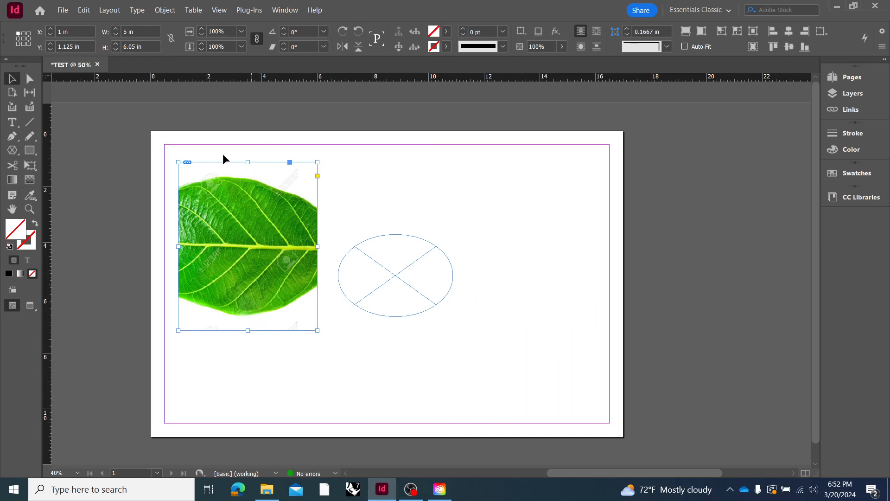
drag(317, 246, 378, 247)
click(401, 214)
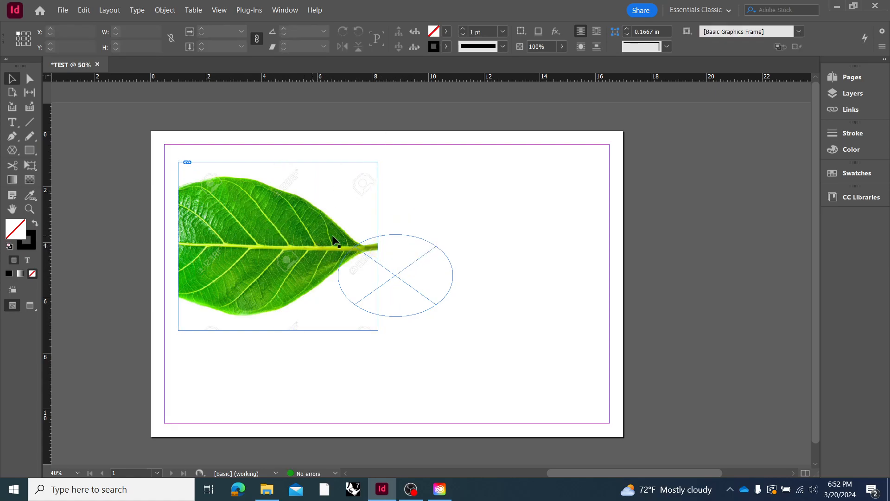
Move the ellipse frame clear of the leaf image to about X 9.35 in, Y 4.025 in and fill it with blue 2387ac
click(400, 274)
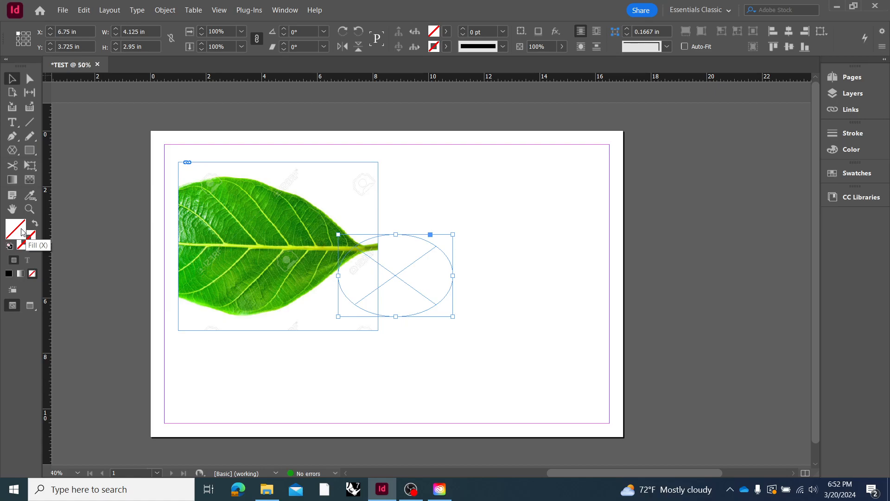
drag(410, 290, 483, 292)
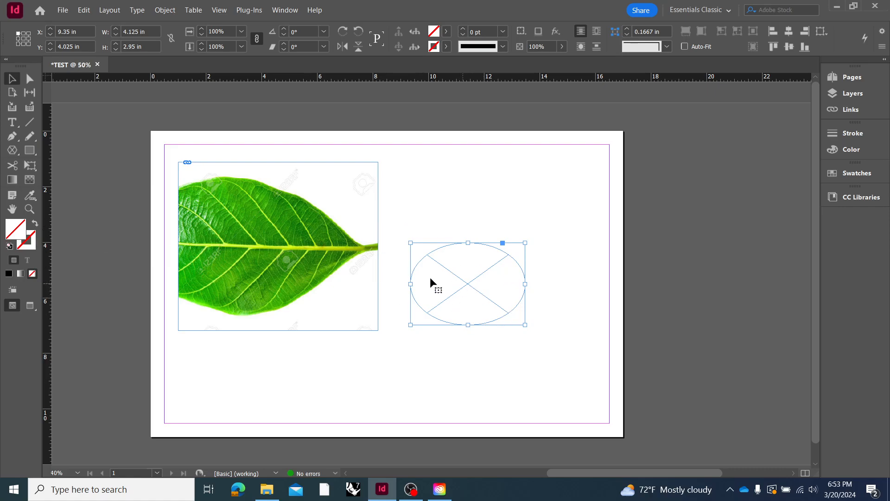
click(12, 231)
click(17, 229)
click(391, 246)
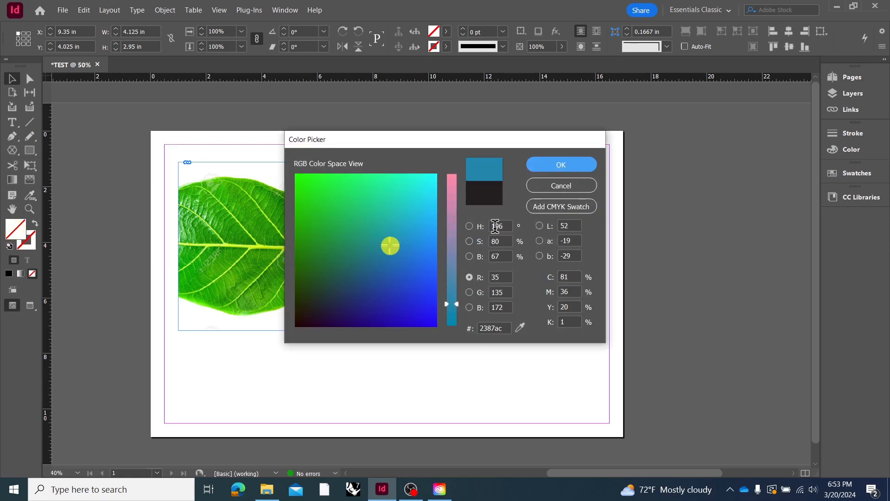
click(546, 167)
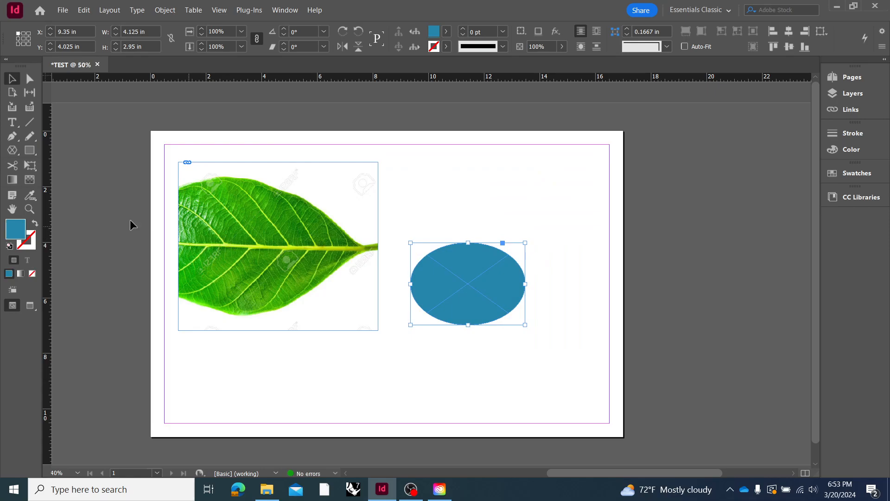
Give the ellipse frame a very dark brown stroke colour
click(29, 241)
double_click(29, 240)
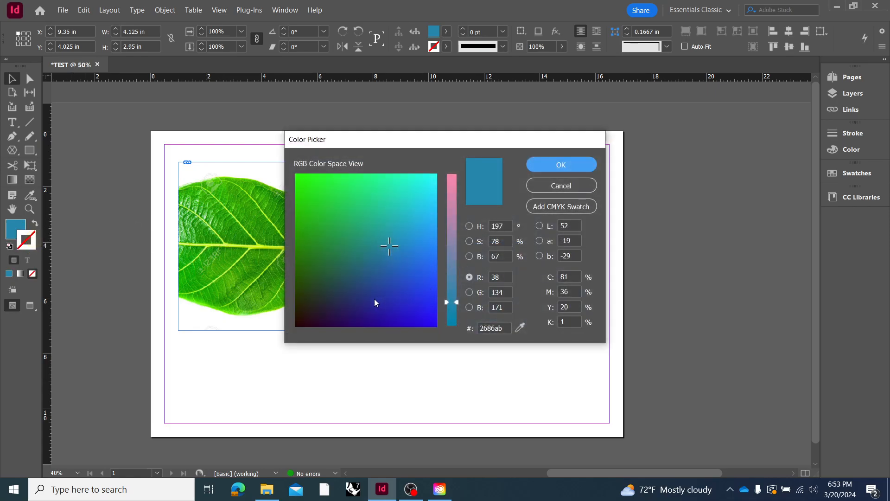
drag(376, 300, 285, 325)
click(553, 167)
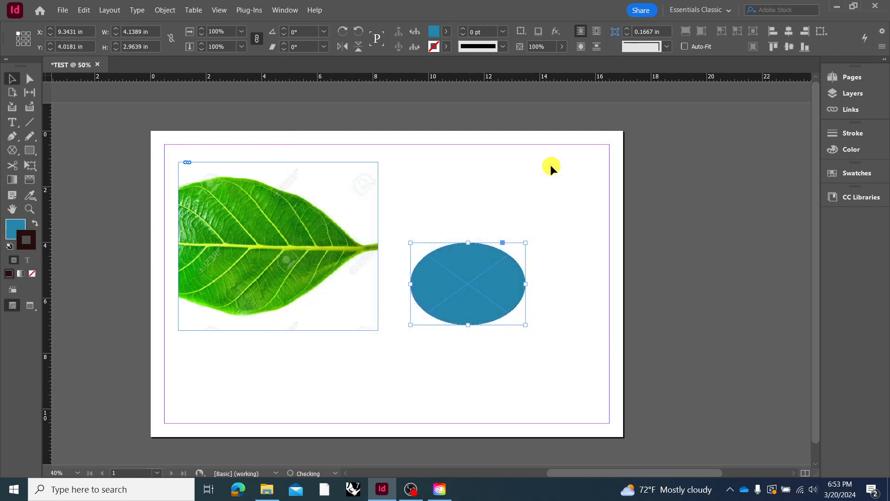
Increase the ellipse frame's stroke weight to 12 pt
click(862, 133)
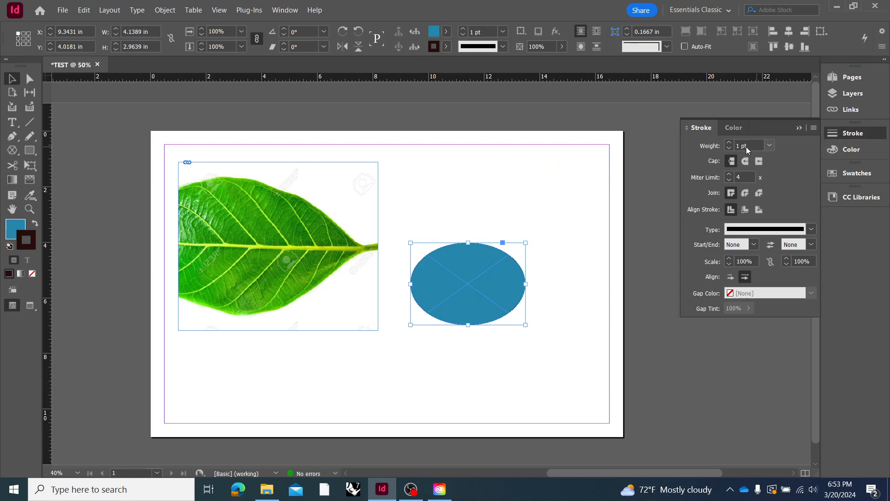
click(729, 144)
click(729, 144)
click(729, 143)
click(729, 143)
click(729, 144)
click(729, 144)
click(729, 143)
click(729, 143)
click(729, 143)
click(729, 144)
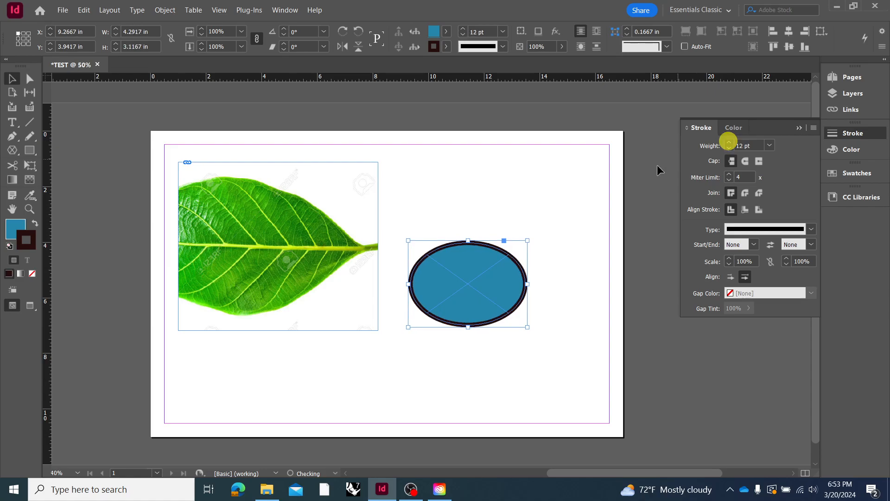
click(551, 188)
Try to copy the ellipse's fill and stroke to the leaf frame with the Color Theme Tool
click(474, 264)
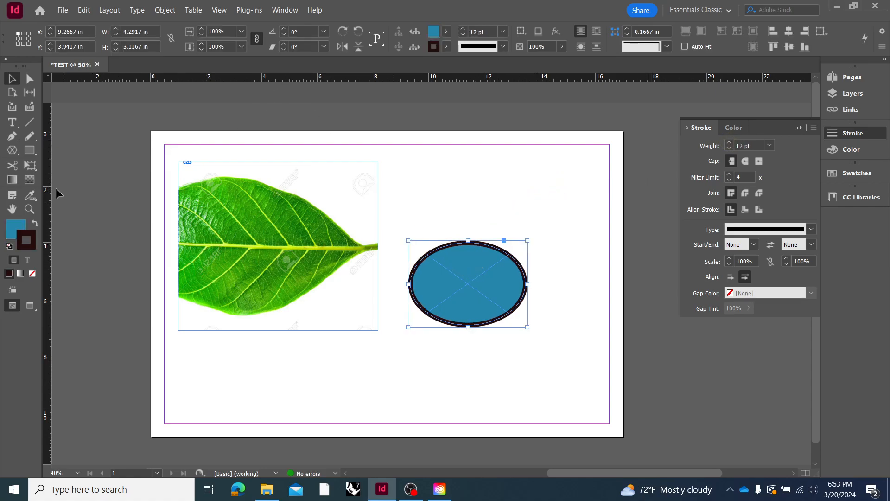
click(29, 199)
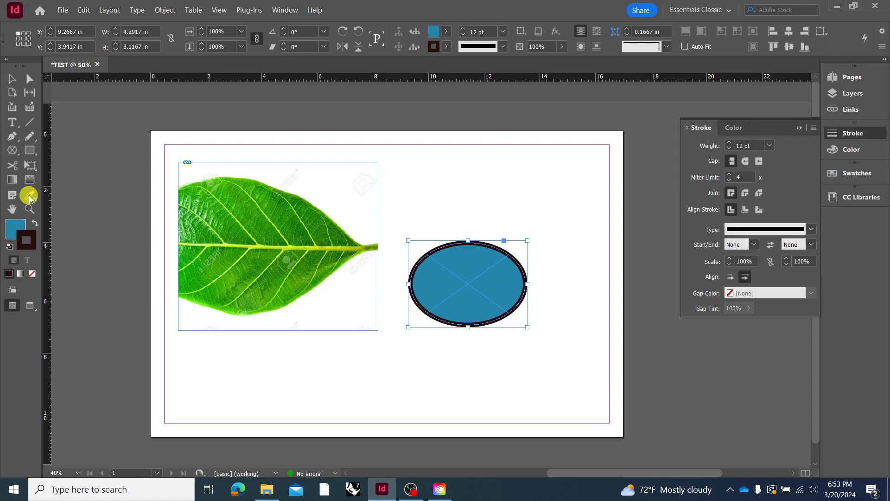
click(467, 254)
click(353, 219)
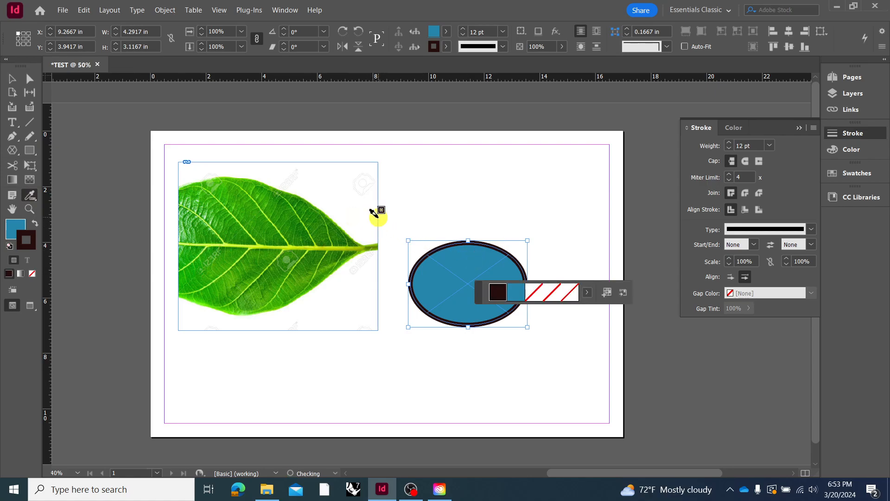
click(428, 251)
click(377, 193)
click(320, 195)
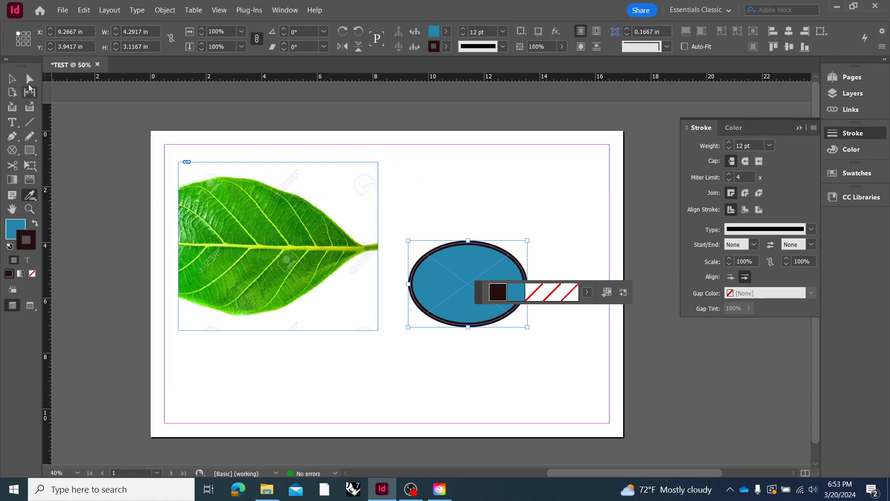
click(11, 79)
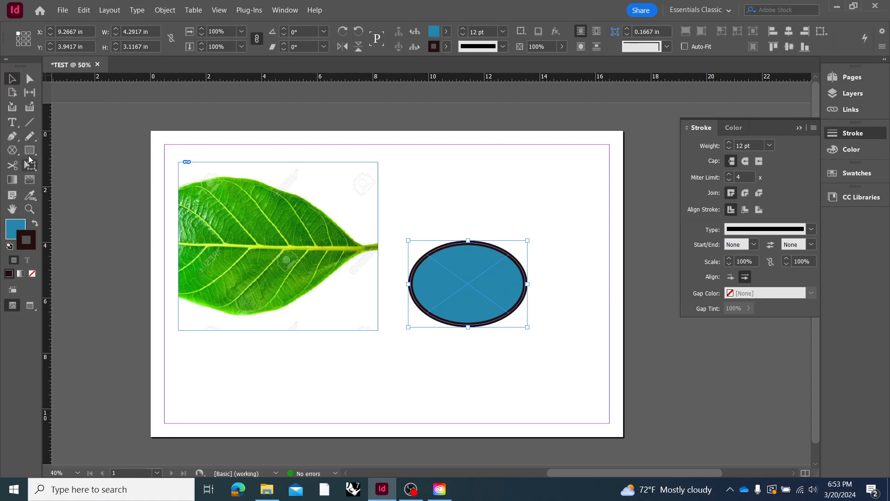
Copy the ellipse's blue fill and 12 pt dark stroke to the leaf frame with the Eyedropper Tool
click(29, 195)
drag(56, 217, 68, 221)
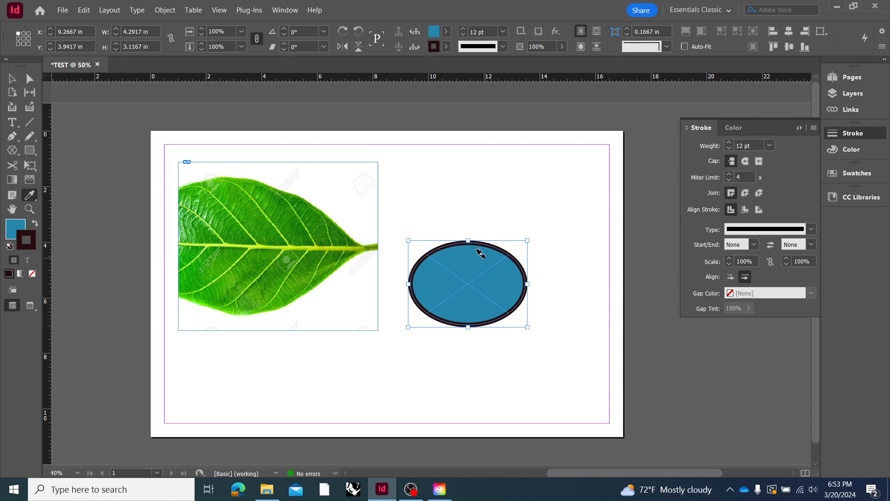
click(456, 206)
click(477, 274)
click(297, 216)
click(376, 216)
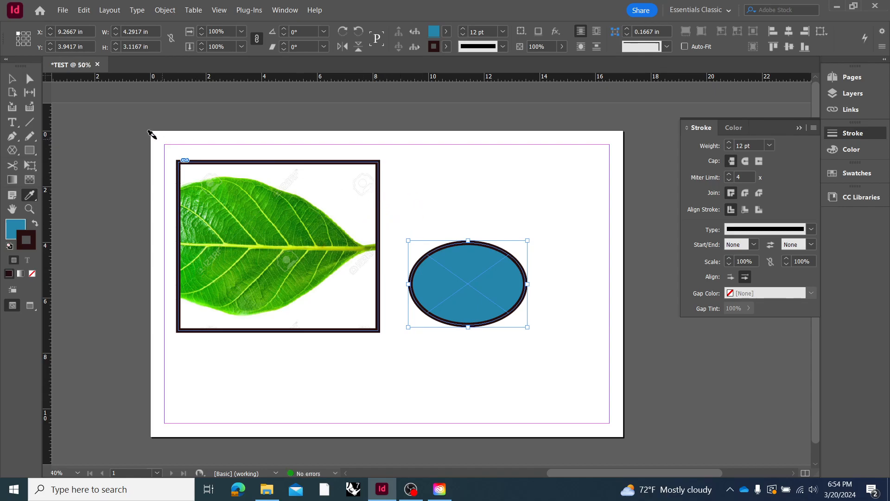
Resize the leaf image inside its frame to about 7.34 by 6.13 in so the whole leaf fills the frame
click(11, 79)
click(241, 177)
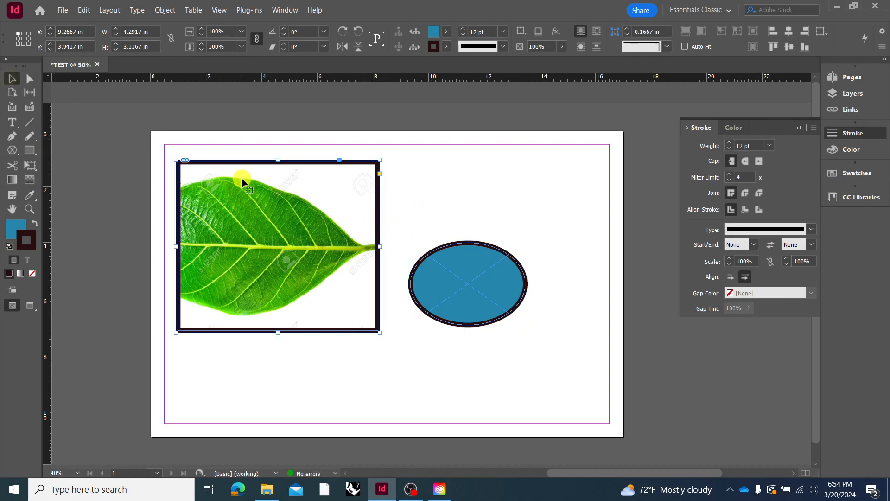
double_click(280, 183)
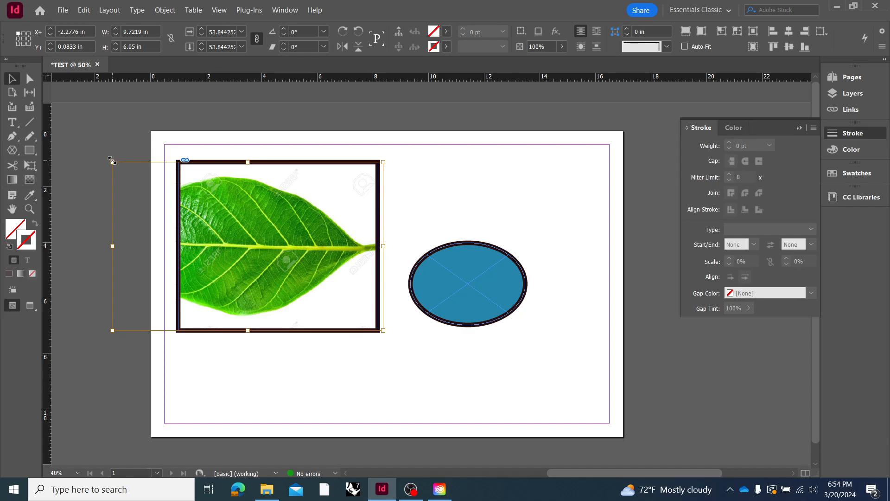
drag(112, 161, 210, 206)
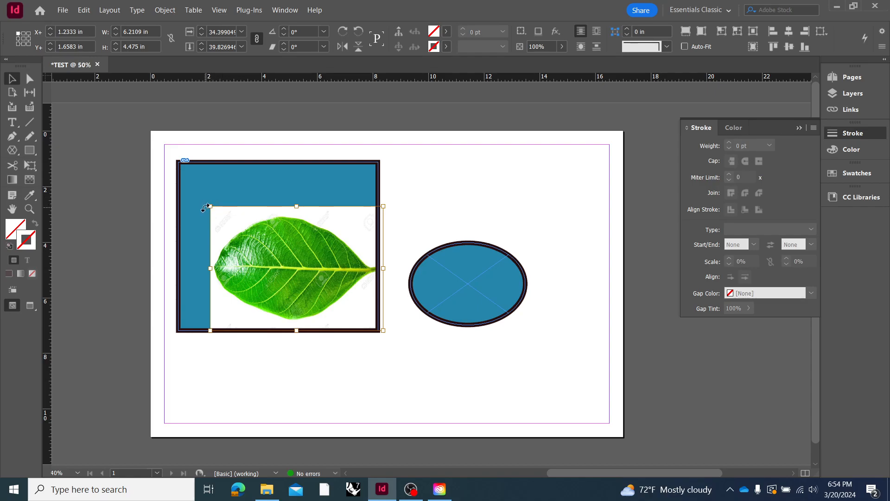
drag(207, 206, 112, 192)
drag(247, 192, 249, 178)
drag(112, 254, 176, 253)
drag(282, 180, 283, 160)
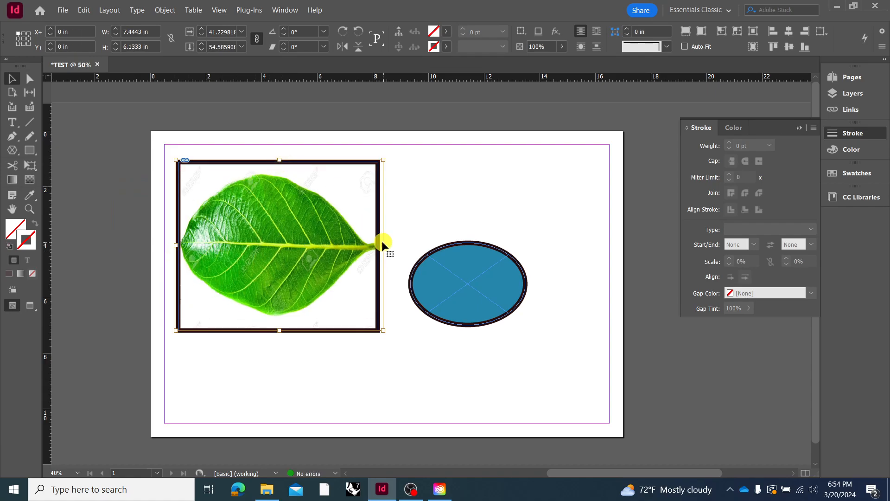
drag(385, 244, 380, 245)
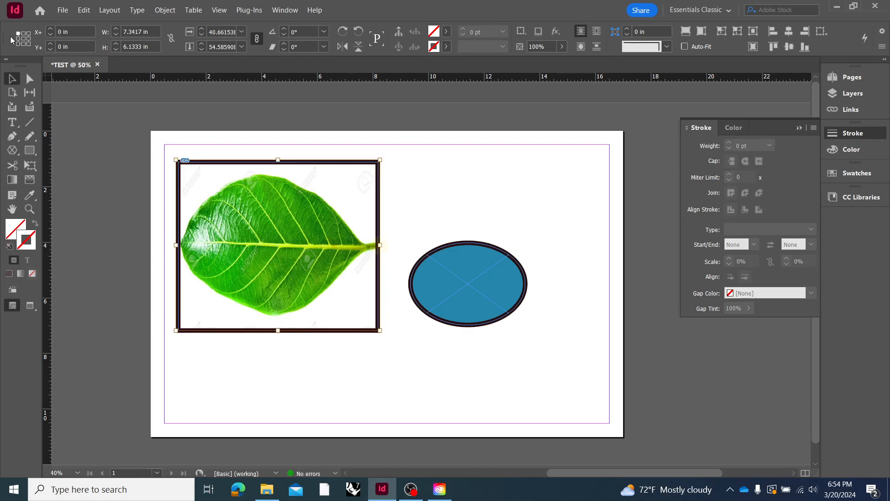
click(87, 160)
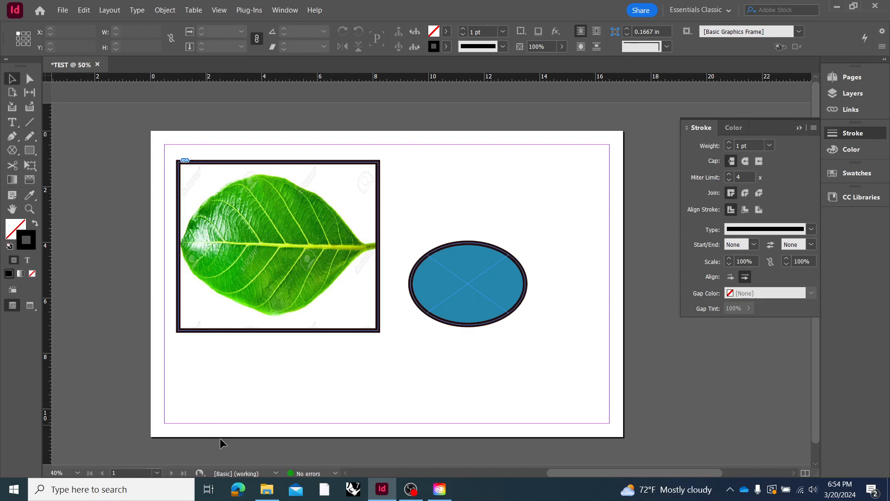
Place the TREE_LEAVES image from the GRASSHOPPER folder into the ellipse frame
click(267, 489)
click(364, 178)
double_click(294, 214)
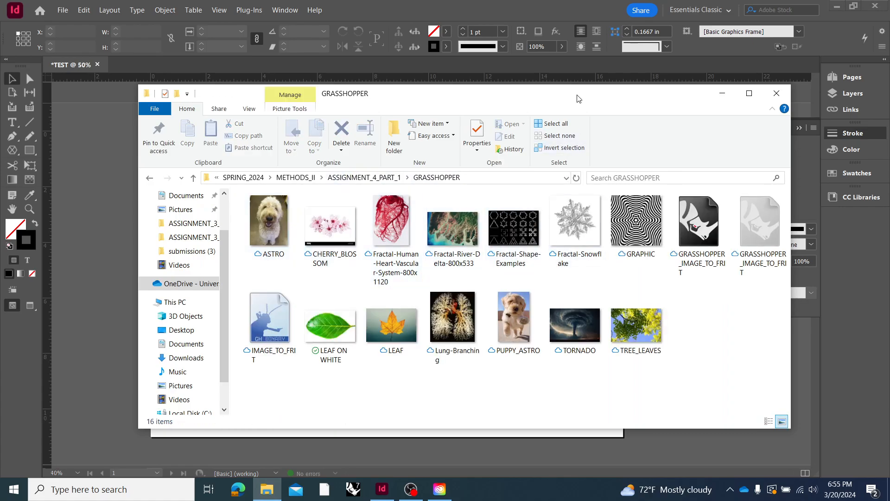
drag(579, 100, 393, 101)
drag(474, 106, 455, 244)
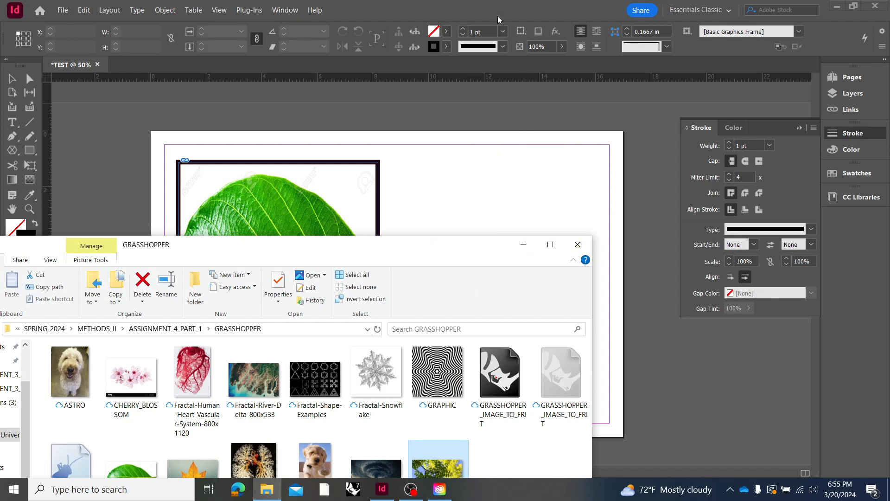
click(495, 11)
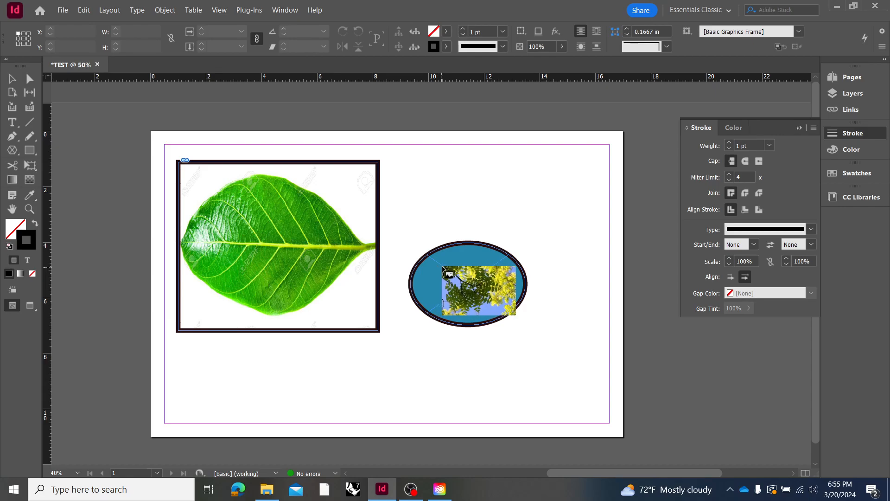
click(442, 267)
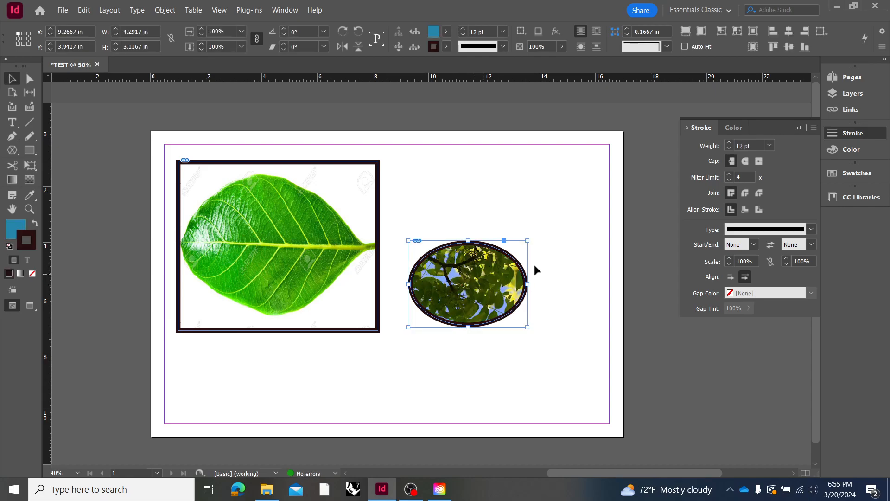
click(541, 185)
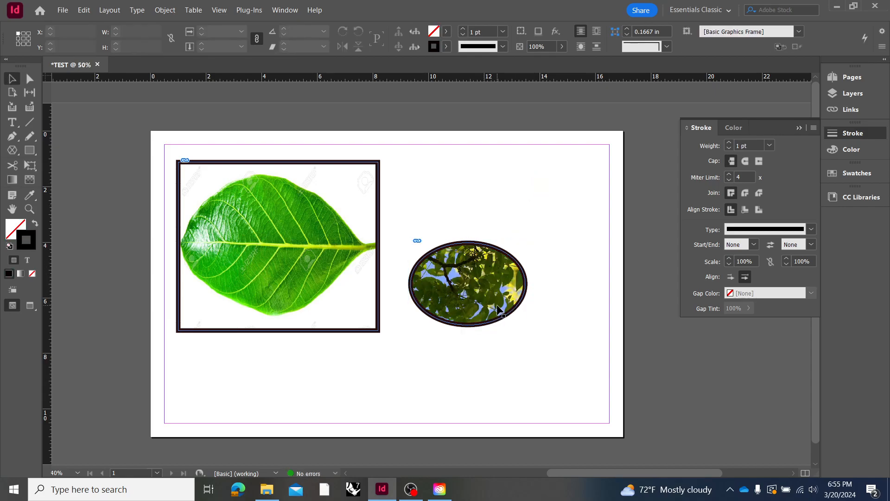
Apply Fill Frame Proportionally to the tree leaves image in the ellipse
click(471, 305)
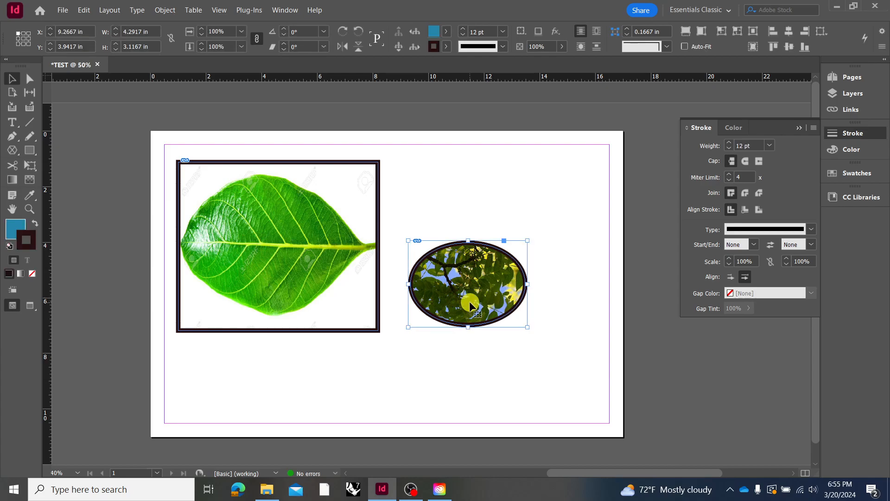
right_click(432, 284)
mouse_move(542, 293)
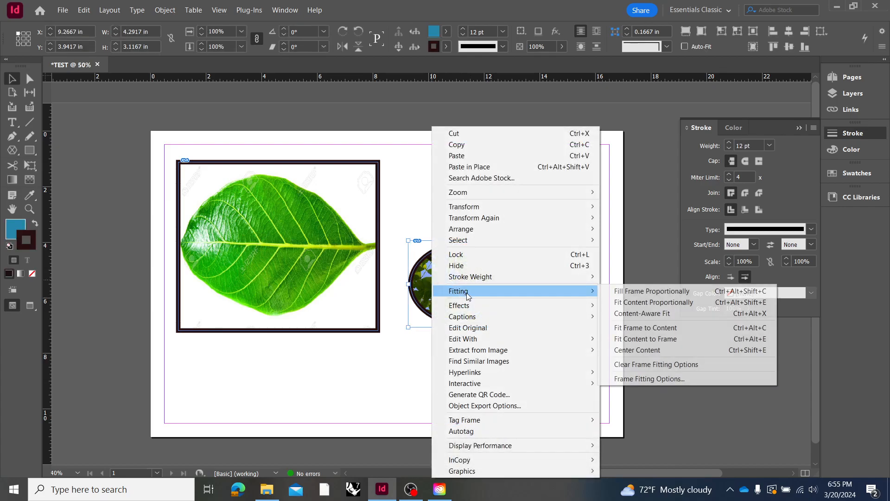
click(644, 291)
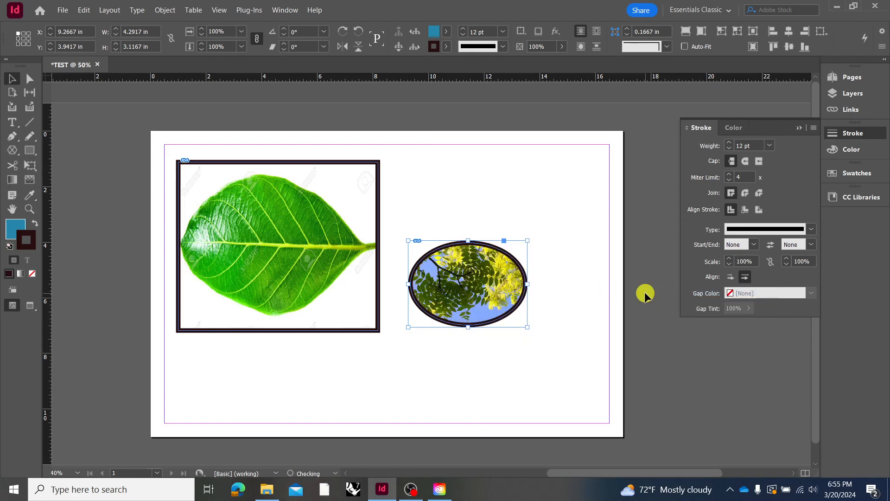
click(558, 268)
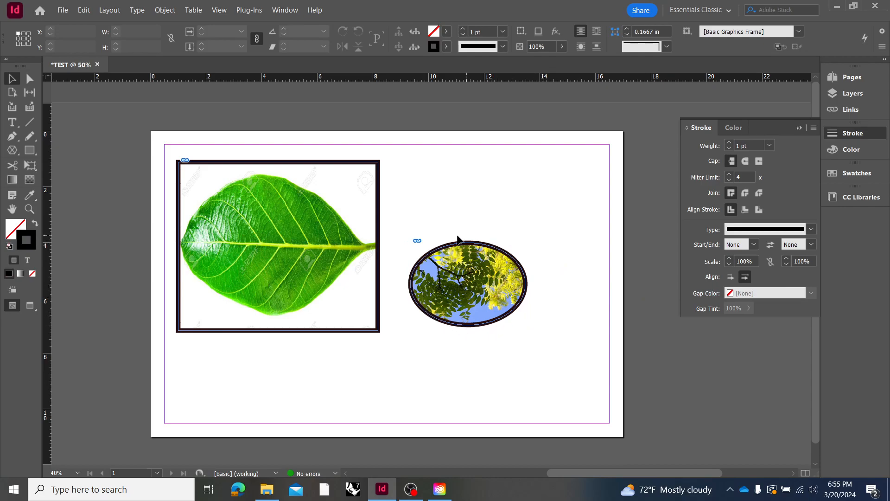
Enlarge the ellipse frame together with its image and stroke to about 12.2 by 8.87 in, overlapping the leaf frame
click(442, 286)
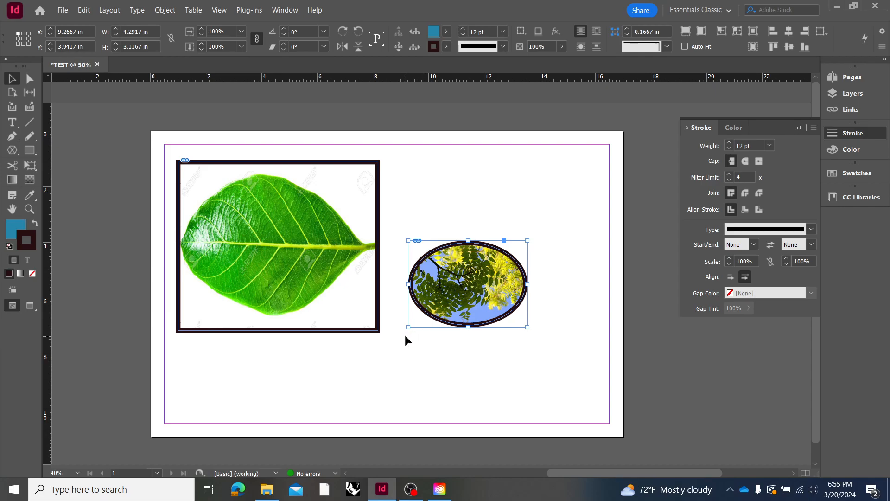
drag(407, 239, 391, 225)
mouse_move(527, 221)
mouse_down()
mouse_move(559, 204)
mouse_move(562, 234)
mouse_move(594, 246)
mouse_move(557, 143)
mouse_move(597, 206)
mouse_move(568, 201)
mouse_move(560, 196)
mouse_move(599, 168)
mouse_up()
drag(382, 329, 258, 378)
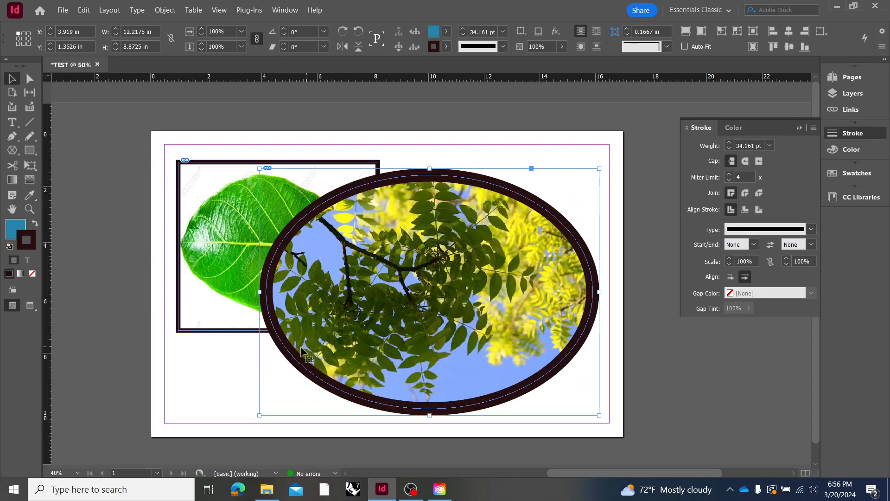
click(226, 383)
click(298, 360)
click(211, 381)
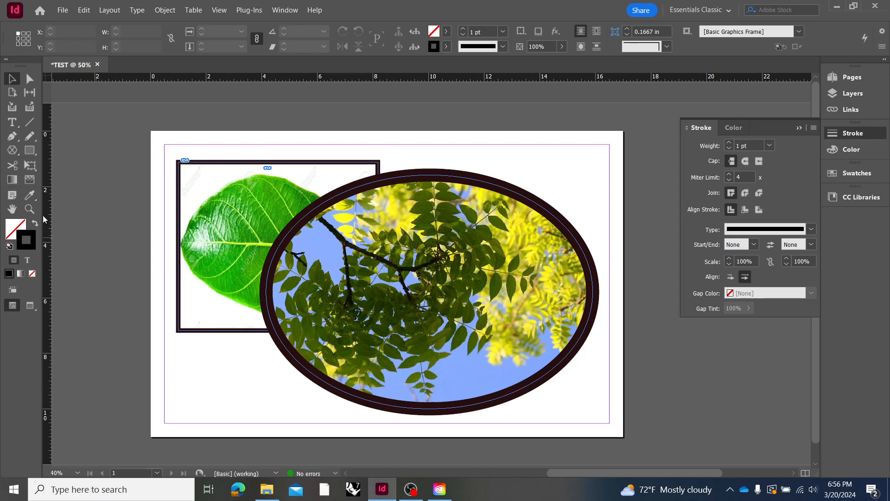
Sample the leaf frame just inside its border with the Eyedropper and apply the white 1 pt stroke to the ellipse frame
click(30, 194)
click(180, 186)
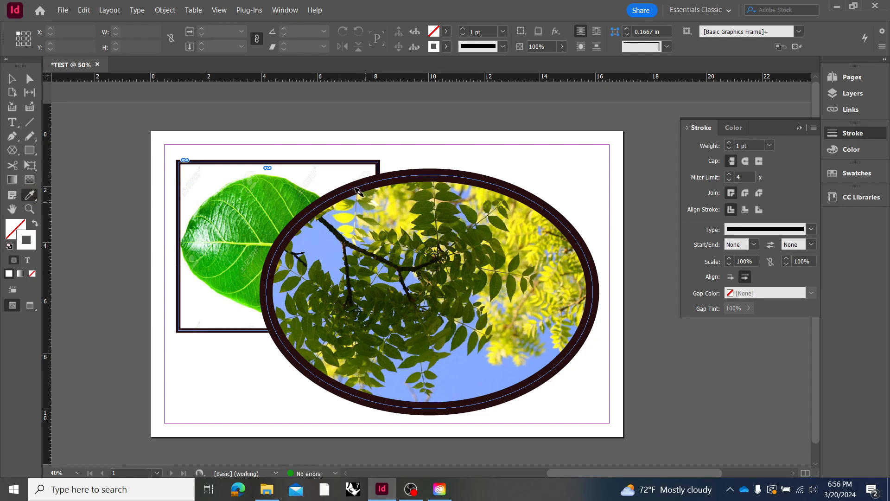
click(431, 174)
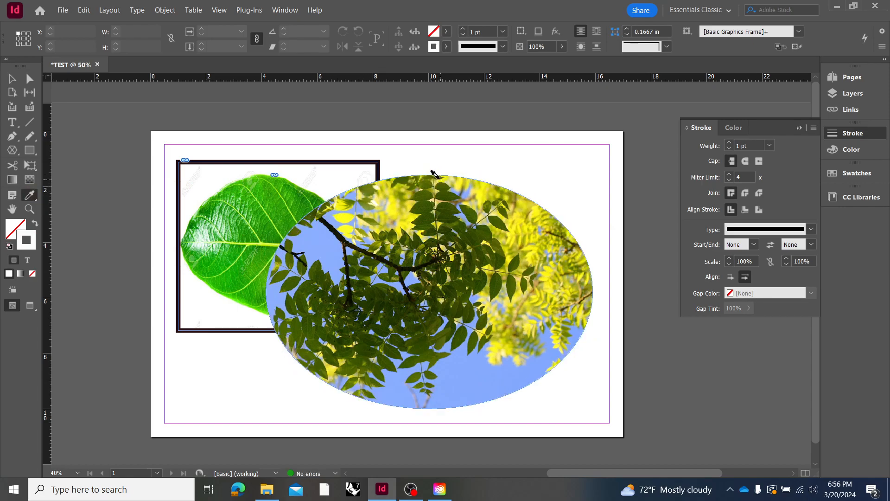
click(347, 161)
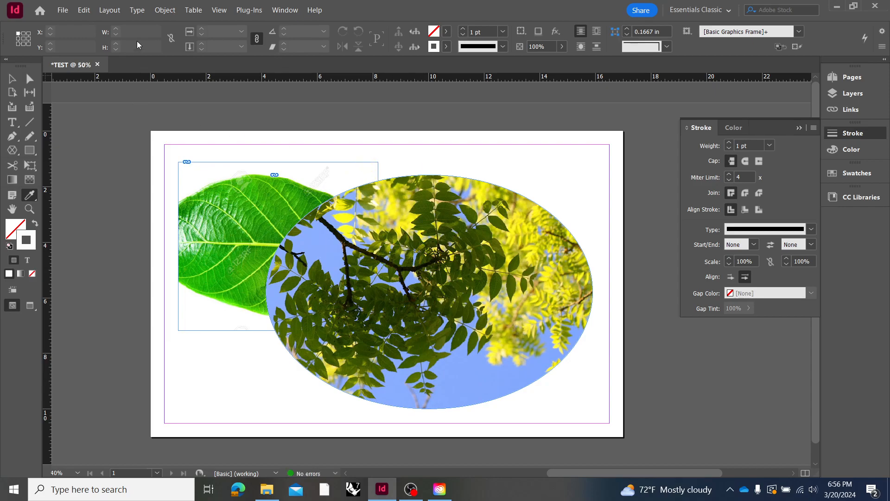
key(ctrl+z)
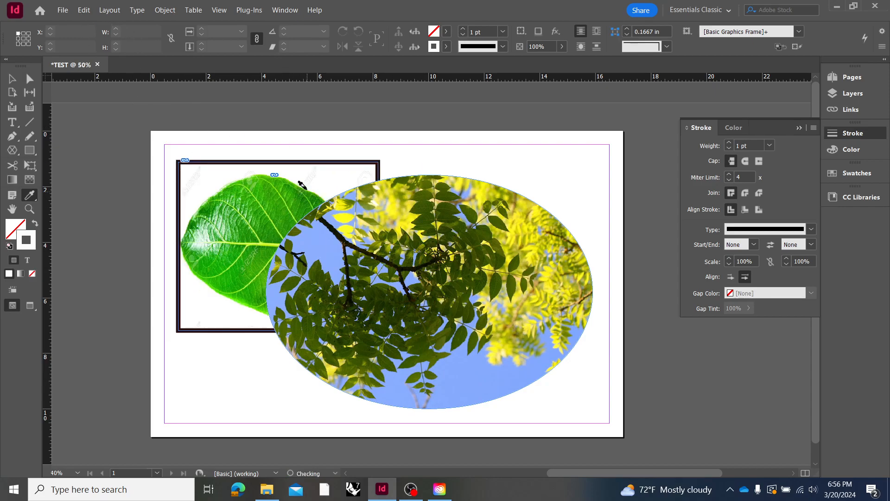
click(303, 162)
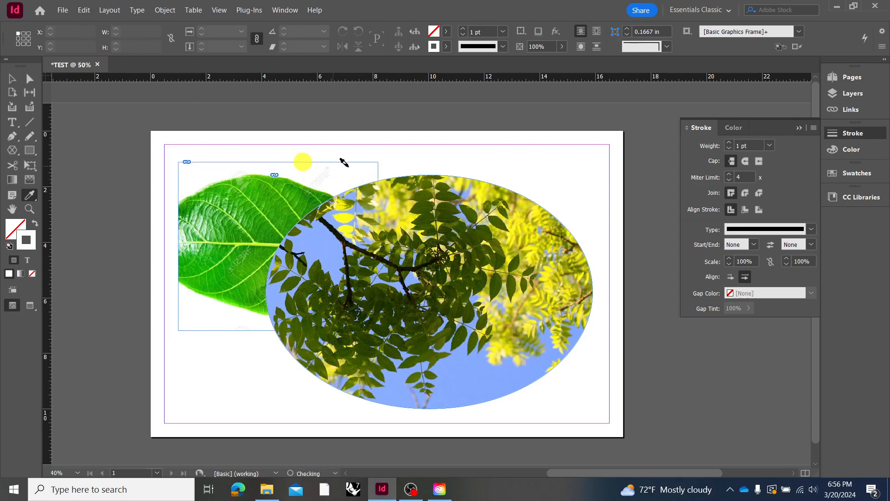
key(ctrl+z)
Copy the leaf frame's blue fill and dark 12 pt stroke onto the ellipse frame with the Eyedropper, and collapse the Stroke panel
click(394, 164)
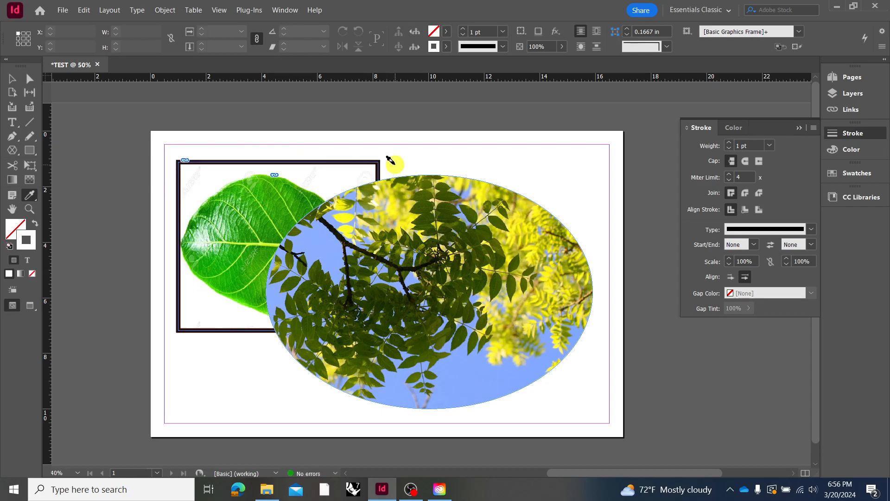
click(358, 161)
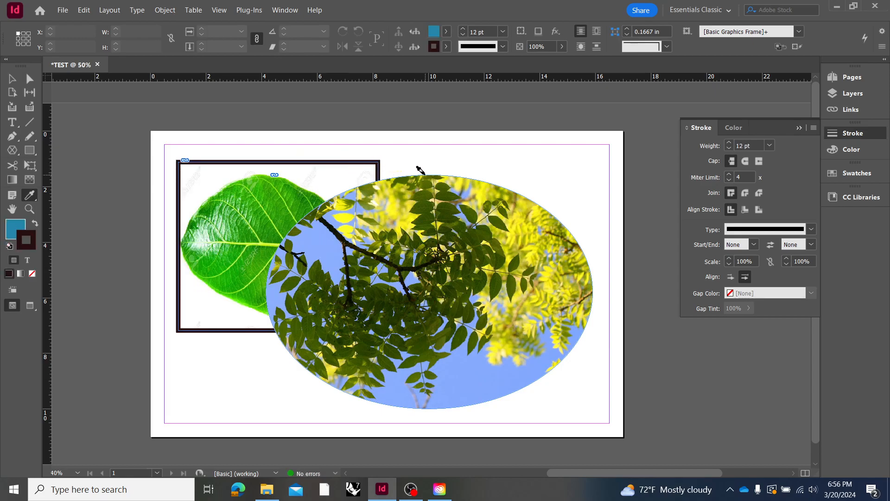
click(420, 171)
click(14, 79)
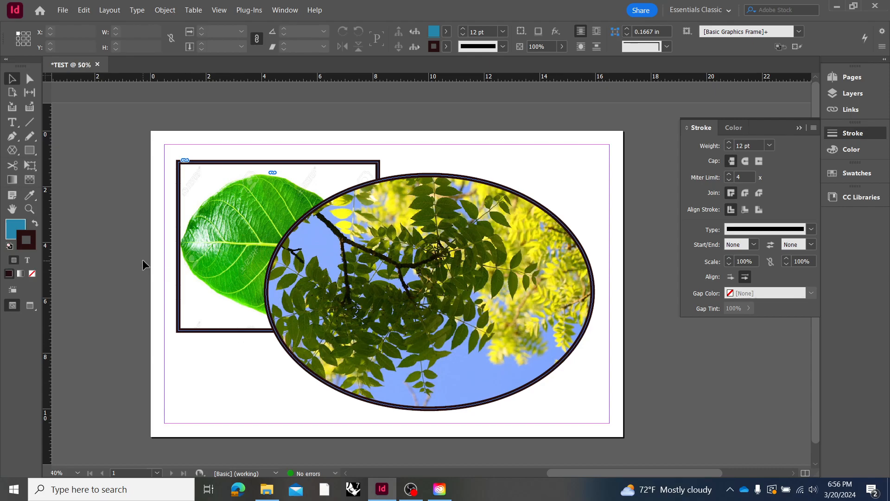
click(800, 128)
click(660, 239)
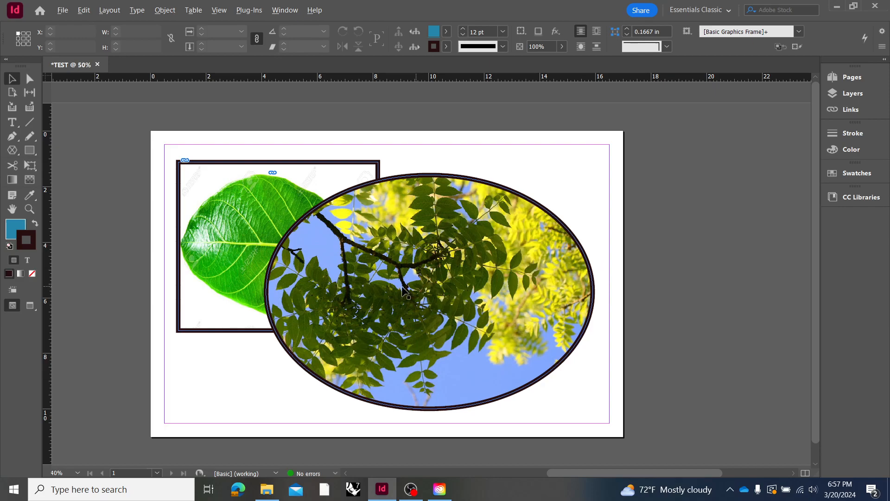
Zoom out from the page, fit it in the window, and zoom back out one level to 50%
scroll(412, 293, down, 2)
scroll(398, 275, up, 1)
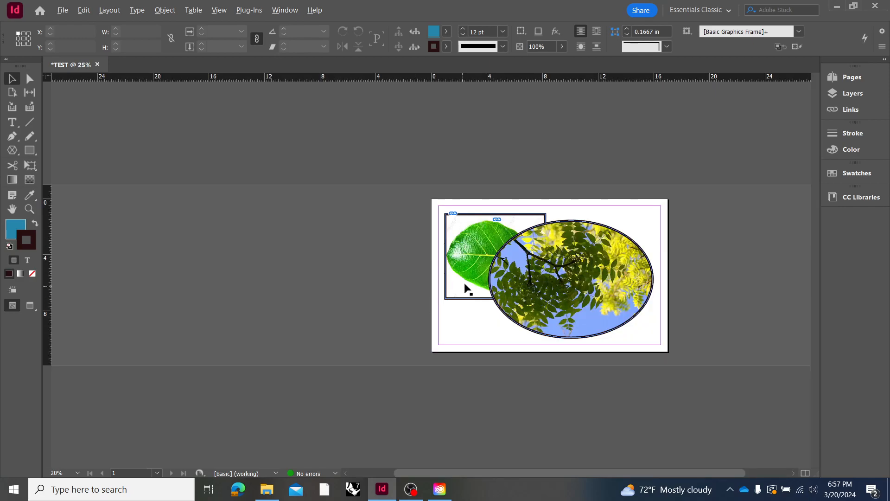
scroll(469, 275, down, 2)
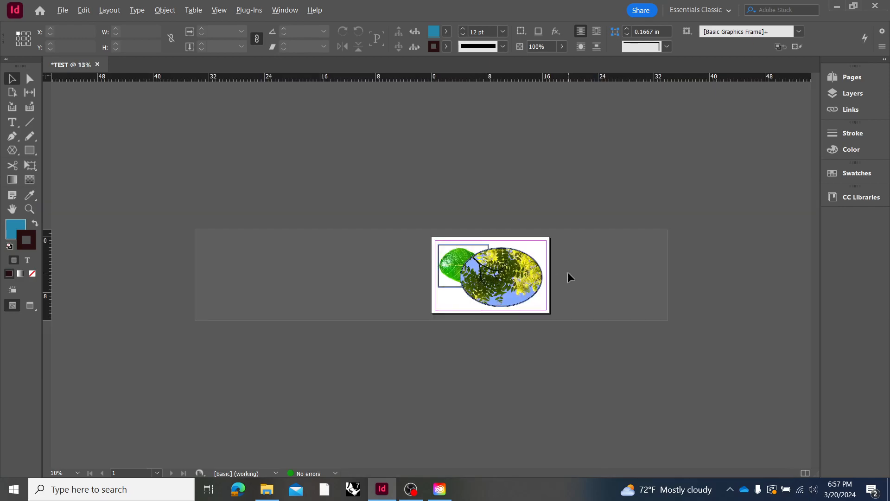
key(alt)
click(217, 12)
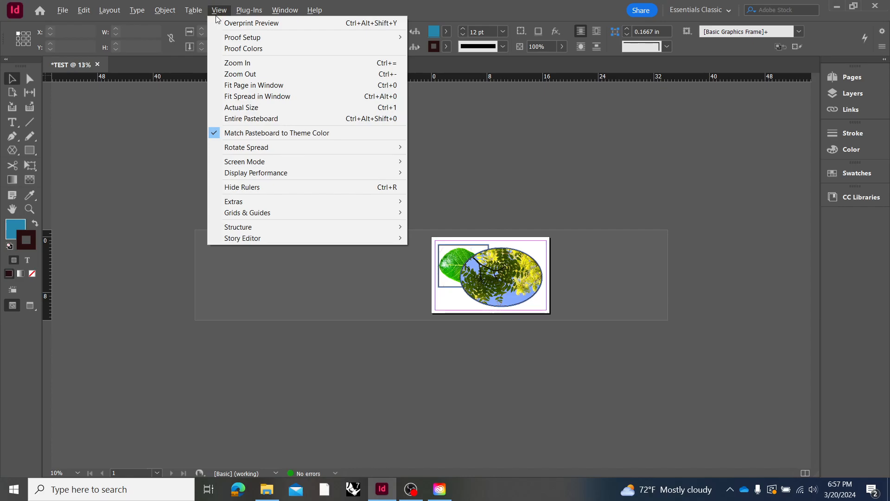
click(259, 86)
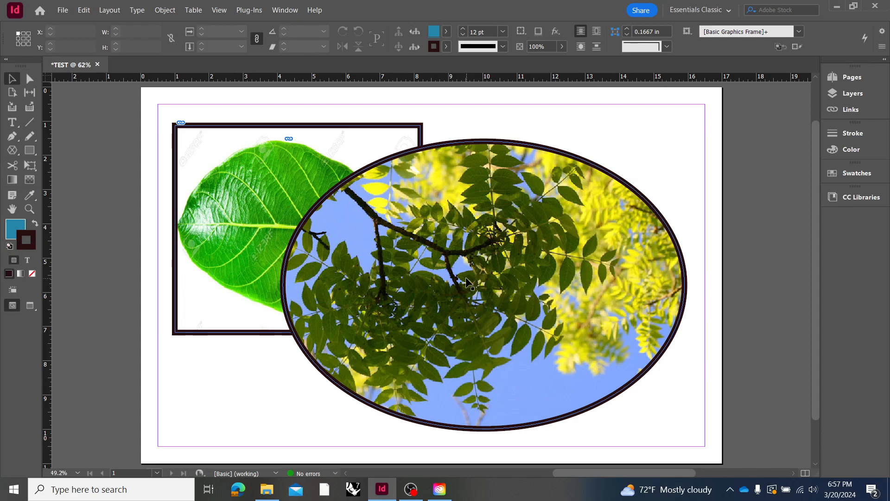
click(218, 10)
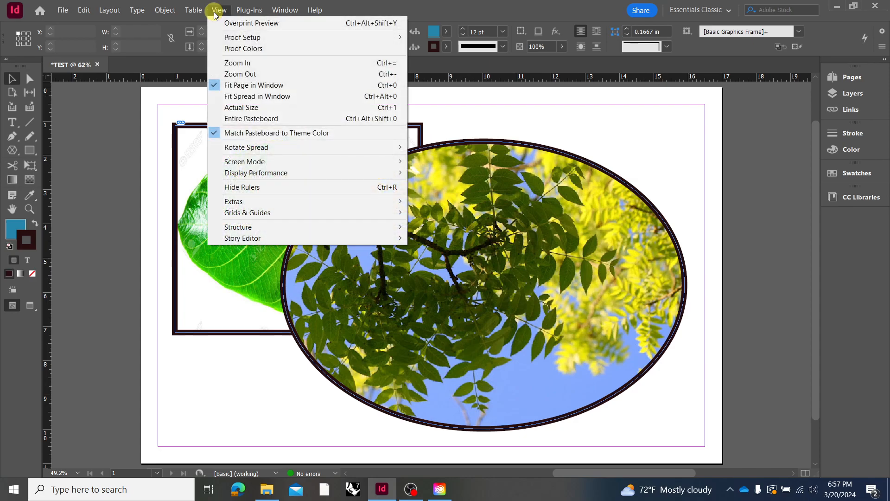
click(253, 76)
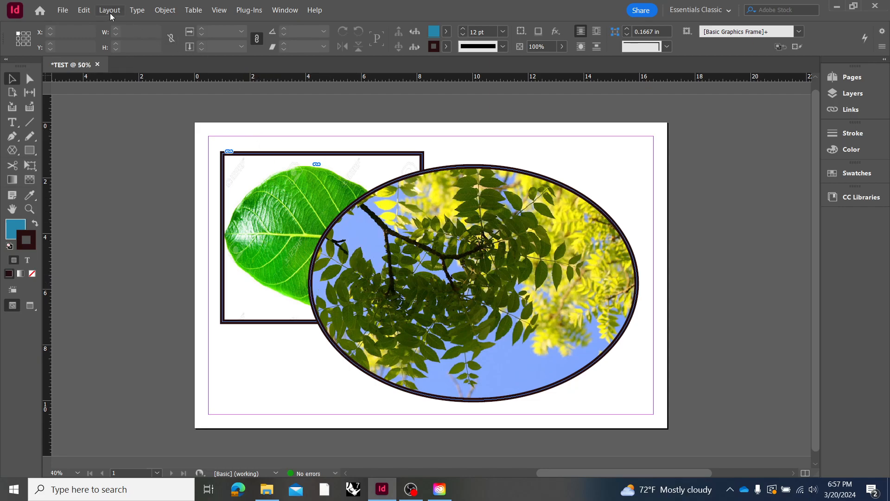
Hide the frame edges so the framed images show only their actual strokes
click(68, 10)
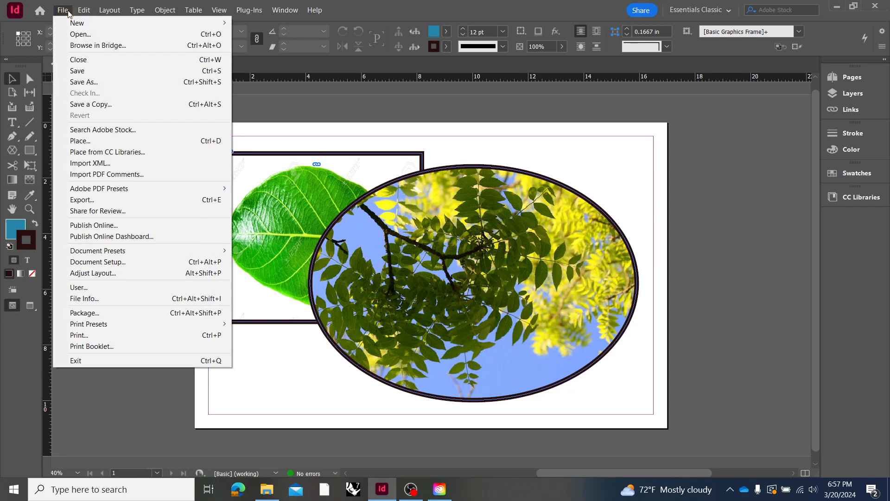
mouse_move(79, 12)
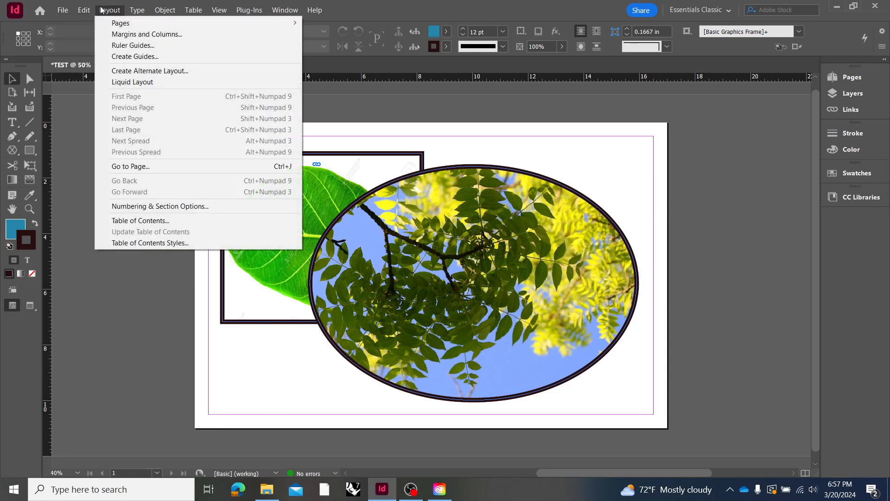
mouse_move(227, 12)
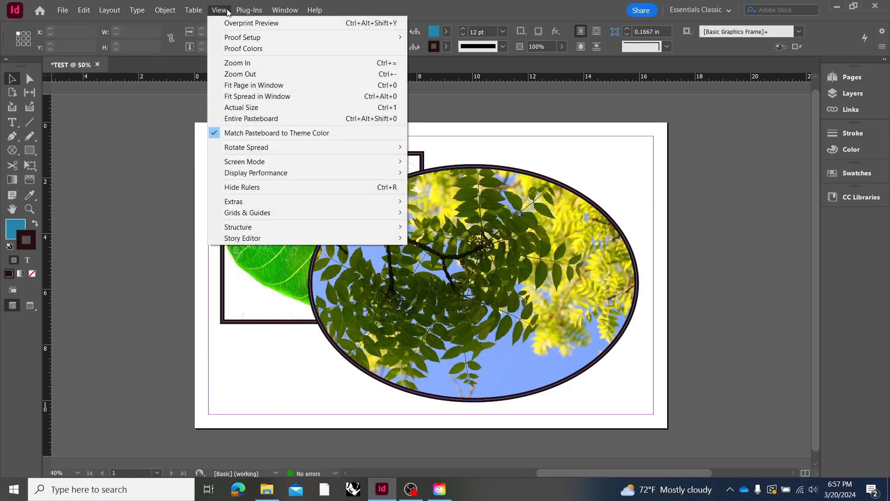
mouse_move(247, 202)
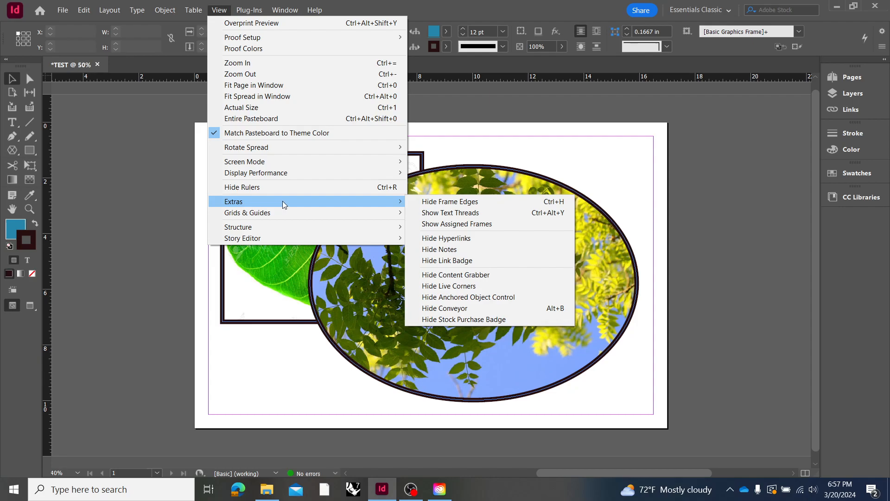
click(458, 201)
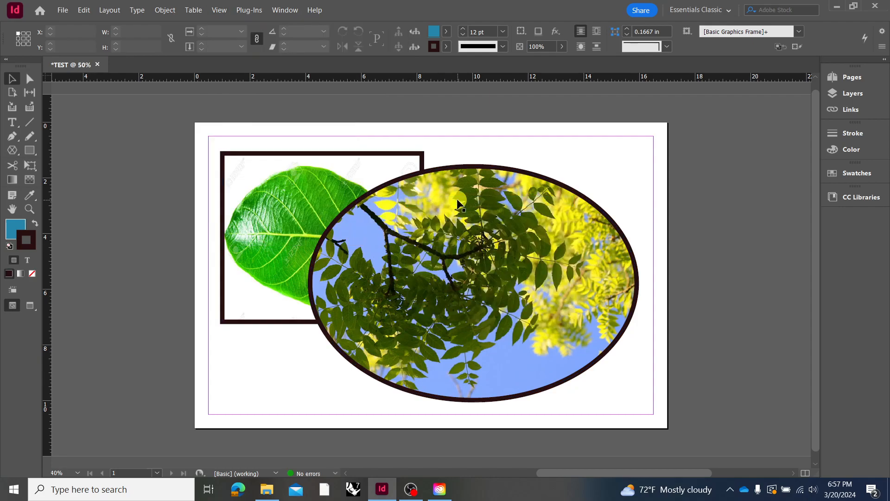
Squash the tree leaves image inside the ellipse from its top edge to about 4.36 in high, exposing the blue fill above it
click(482, 209)
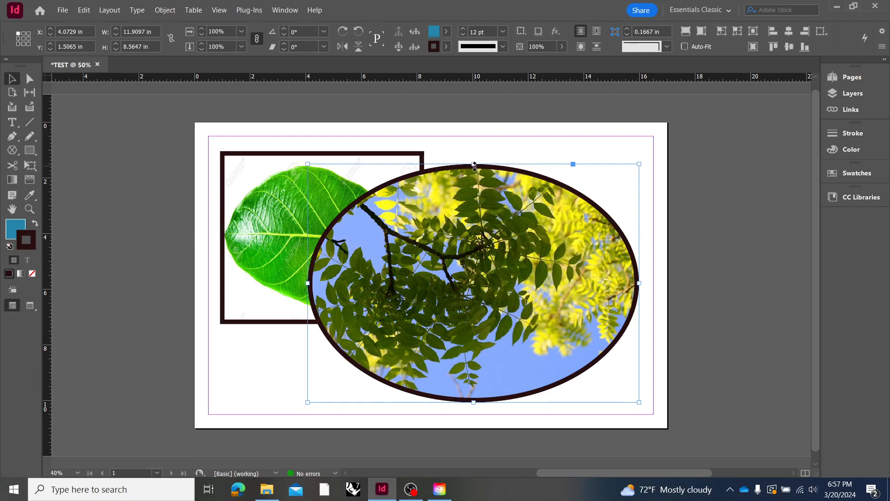
click(476, 204)
drag(474, 160, 473, 279)
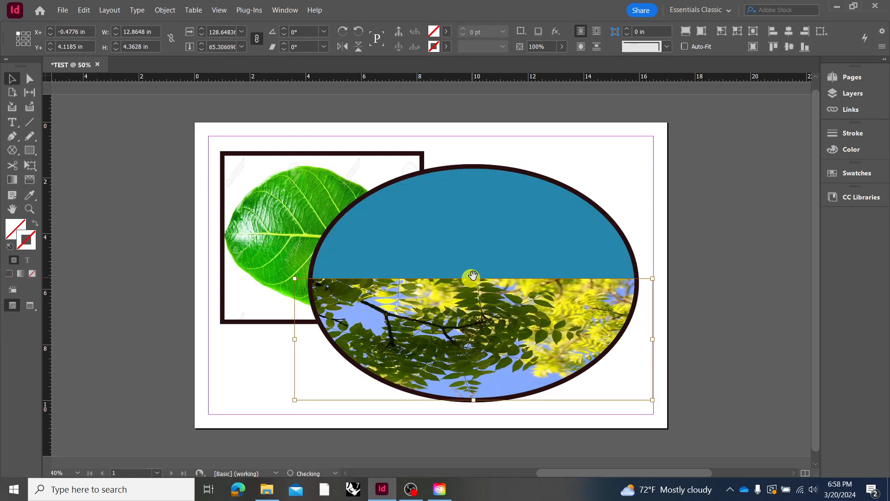
click(556, 153)
Show the frame edges again on the page
click(217, 10)
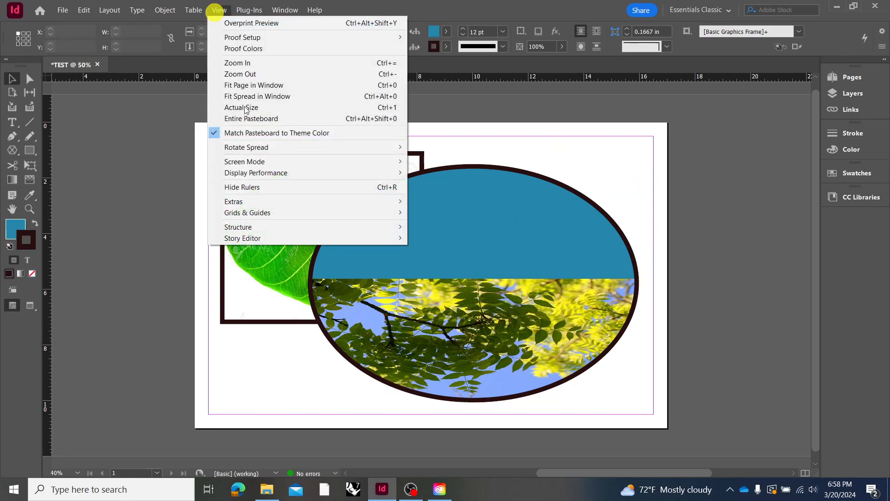
mouse_move(275, 203)
click(449, 201)
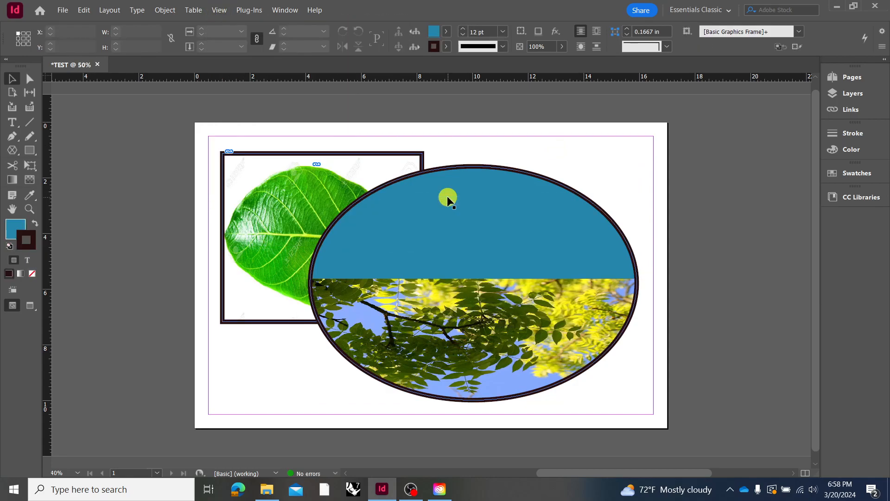
Squash the green leaf image inside its rectangular frame by lowering its top edge about 2 in, exposing the frame's blue fill
click(361, 172)
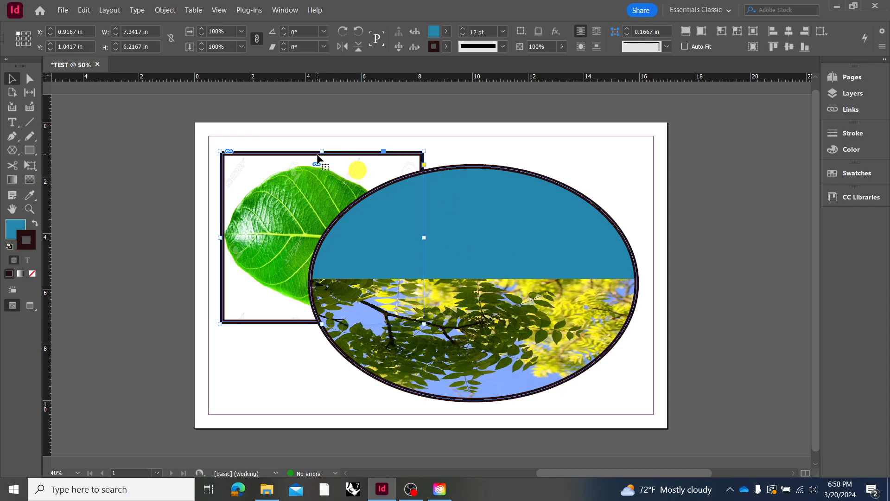
double_click(337, 167)
drag(322, 150, 322, 209)
Set both the stroke and the fill of the green leaf's rectangular frame to None
click(273, 185)
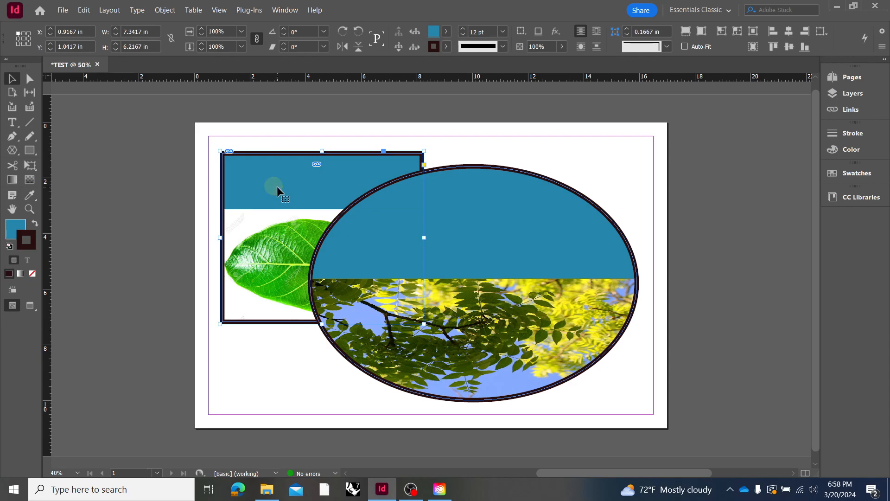
click(33, 274)
click(14, 228)
click(32, 273)
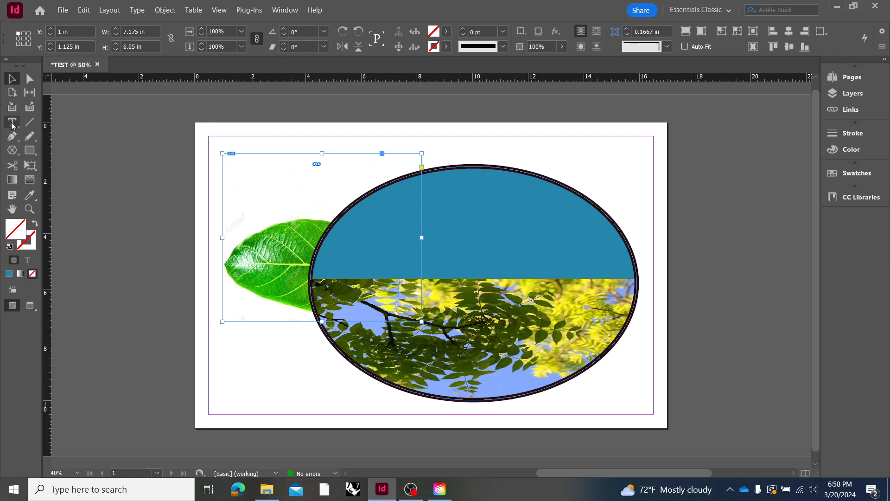
Rotate the leaf frame to about -1.75° and draw an empty rectangular frame about 3.2 by 1.82 in across the ellipse's upper-right edge
drag(12, 151, 38, 162)
drag(625, 159, 599, 175)
click(12, 150)
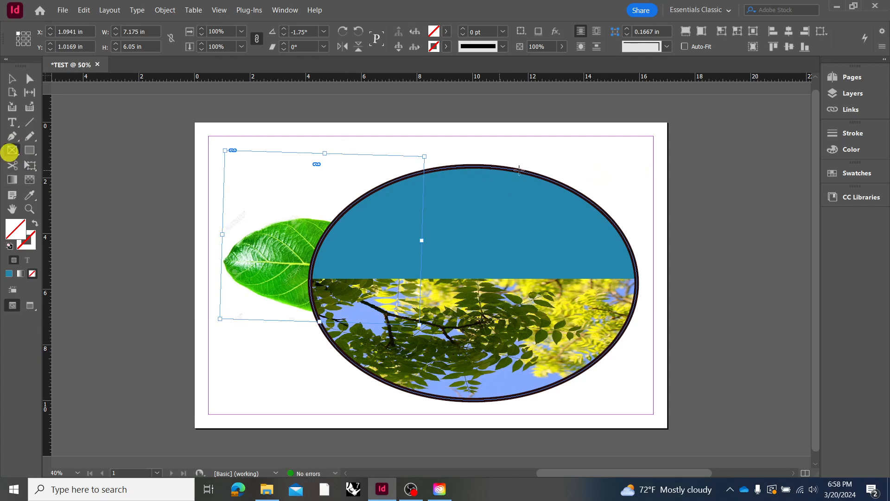
drag(611, 164, 521, 214)
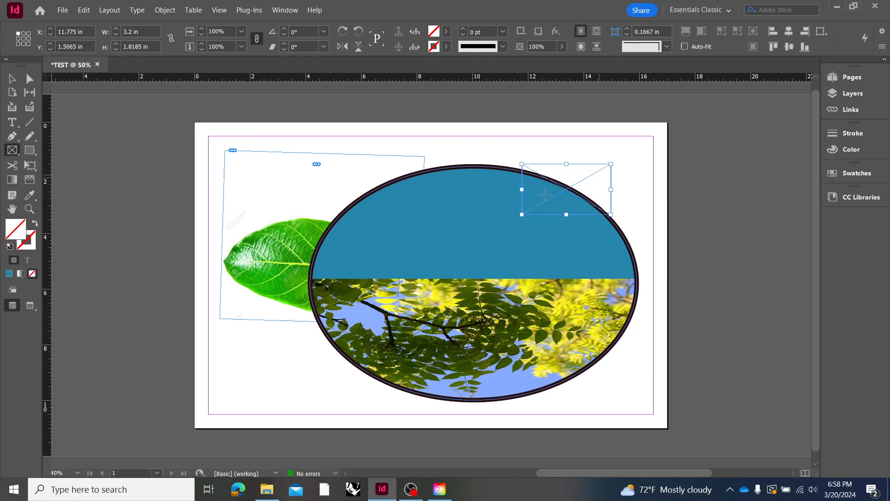
Hide the frame edges with the unstroked frames on the page, and deselect the empty rectangular frame
click(220, 10)
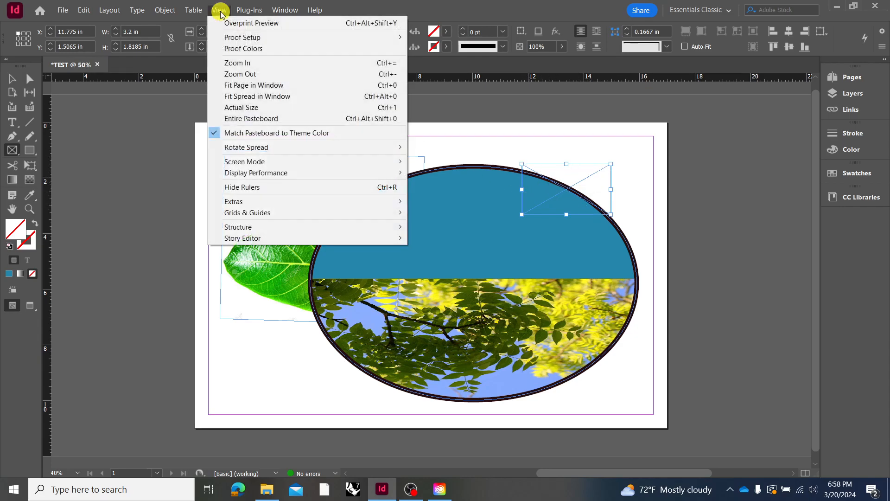
mouse_move(262, 205)
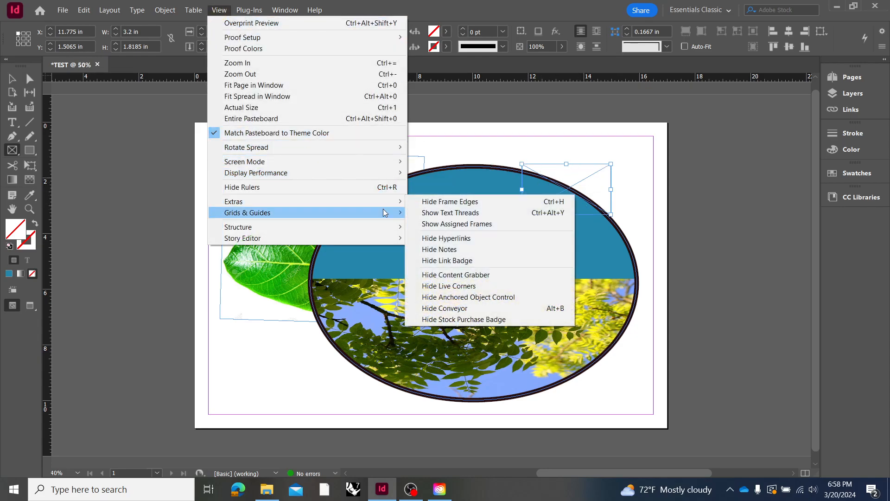
click(474, 203)
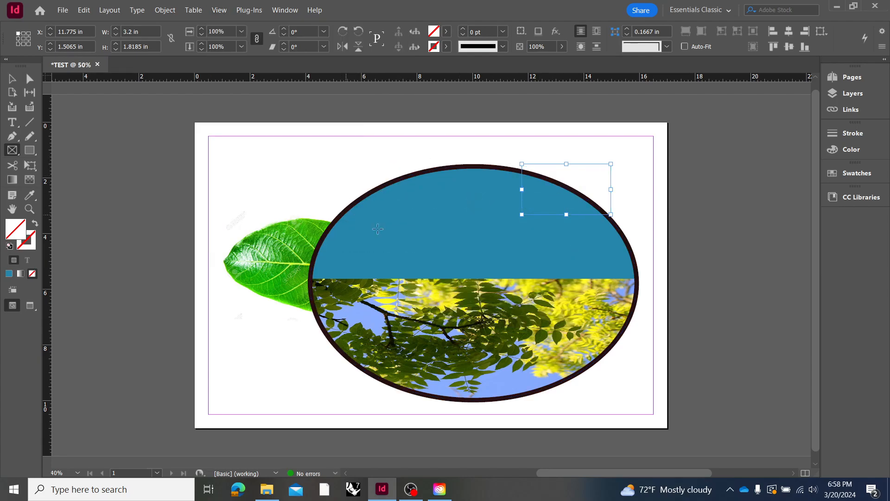
click(16, 79)
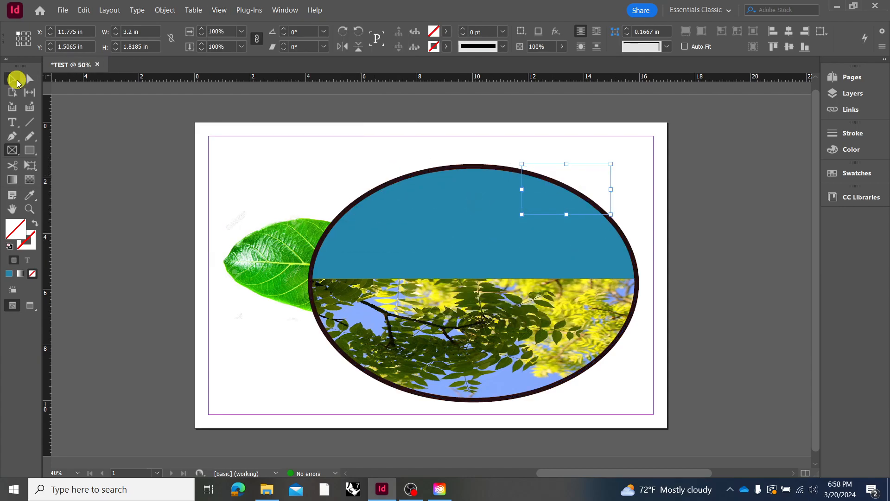
click(636, 186)
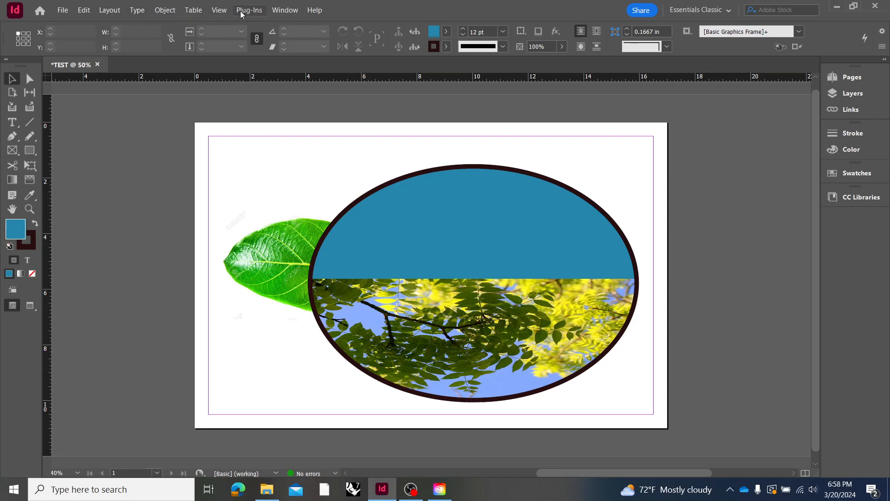
Show the document grid on the page and pasteboard
click(221, 11)
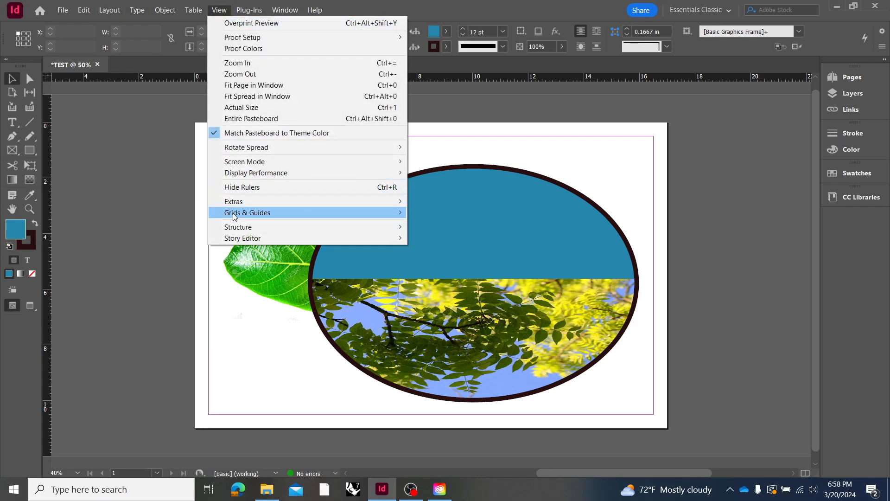
mouse_move(234, 214)
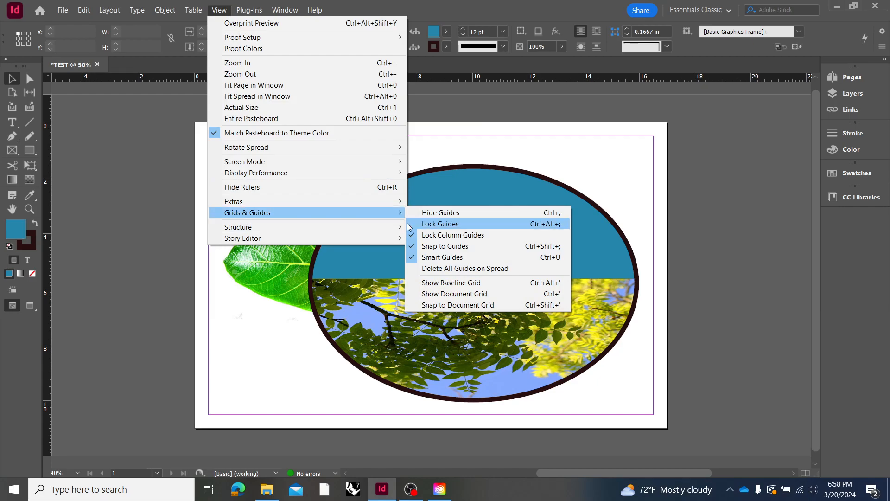
mouse_move(406, 217)
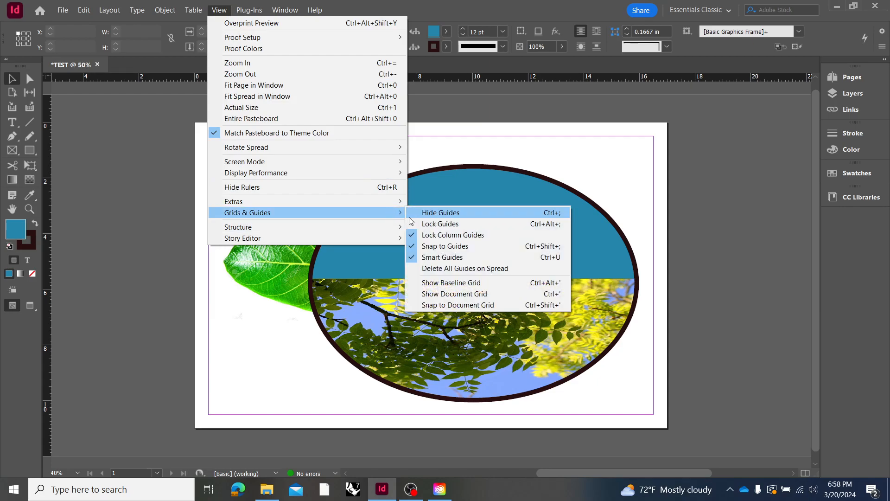
click(465, 294)
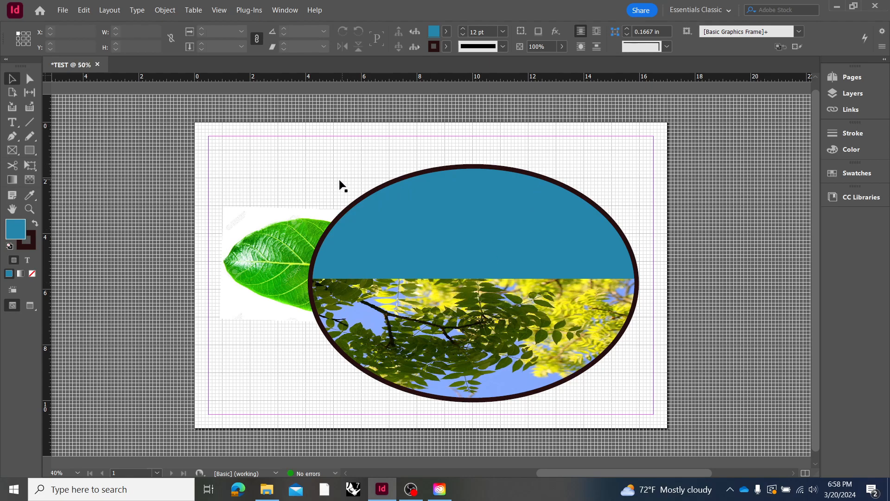
Straighten the green leaf's frame to a rotation of 0° and move it to X 1 in, Y 0.5 in
click(282, 238)
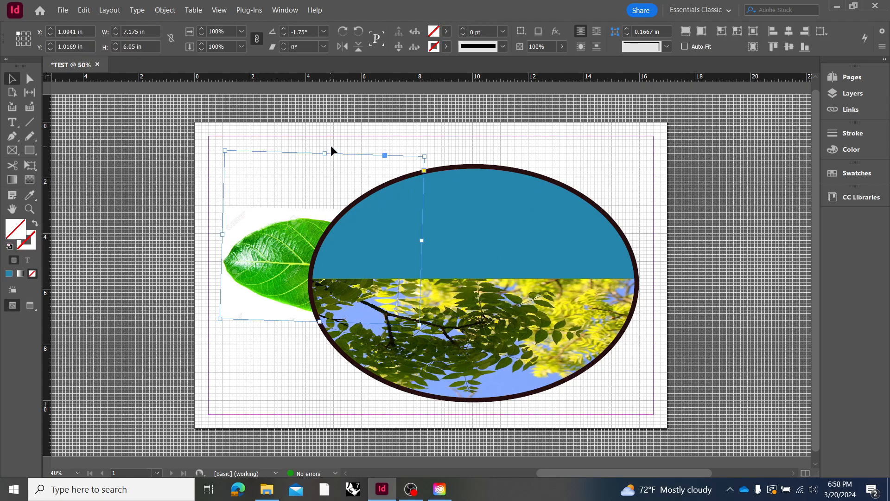
drag(224, 146, 206, 143)
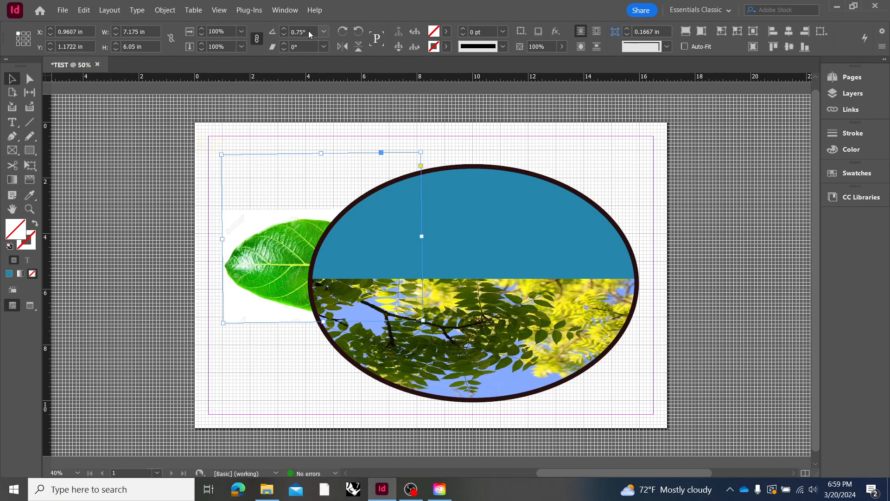
text(0)
key(Return)
click(513, 123)
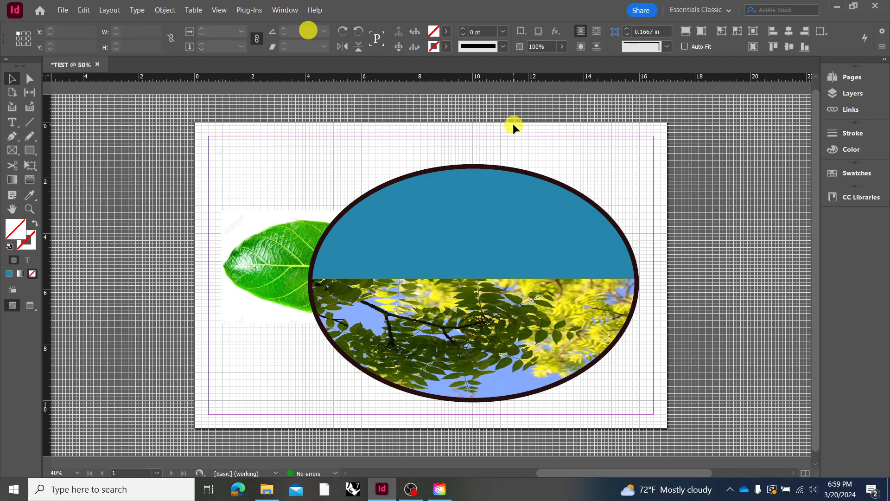
click(246, 243)
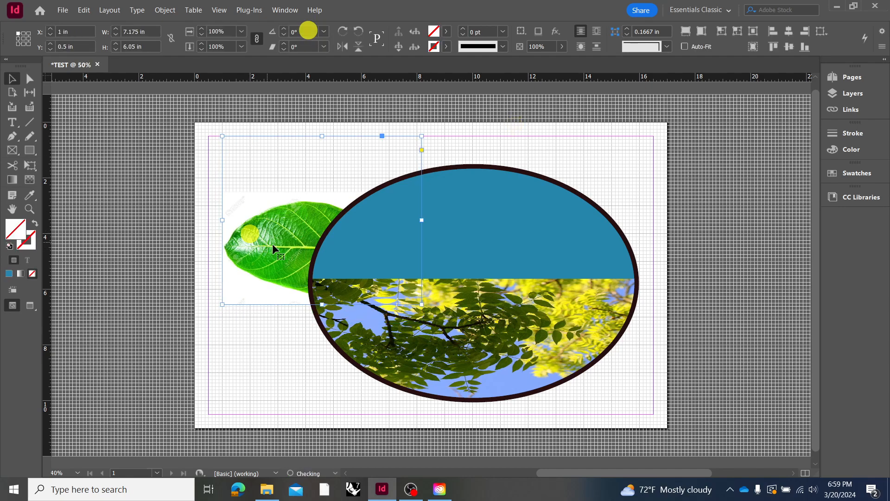
Turn on Snap to Document Grid and reposition the ellipse frame to about X 3.92 in, Y 1.47 in
drag(506, 283, 518, 295)
click(215, 13)
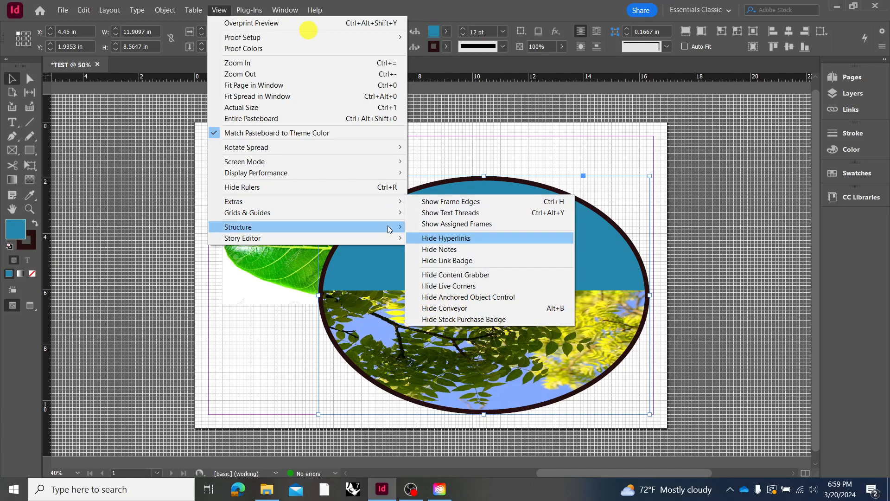
mouse_move(351, 211)
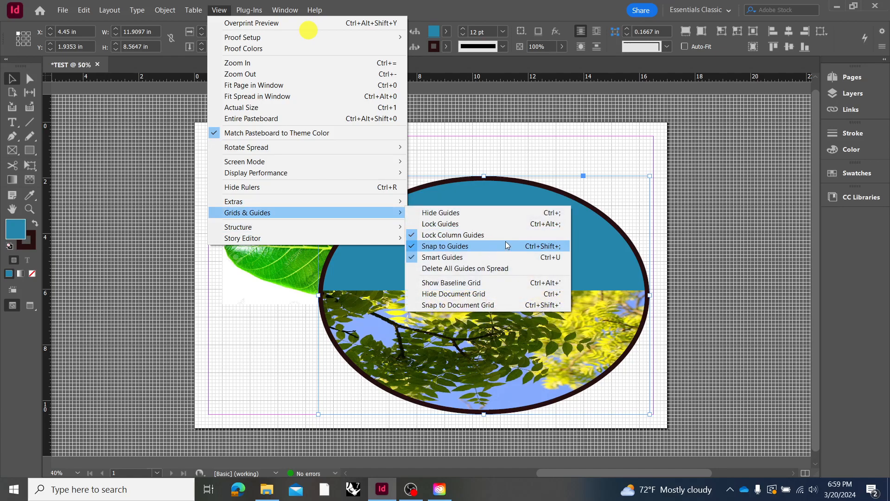
click(488, 307)
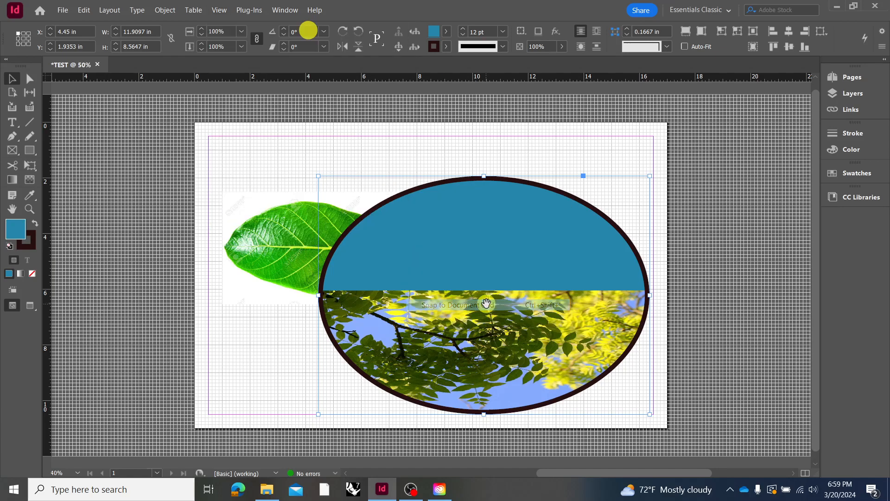
drag(559, 334, 546, 323)
click(219, 10)
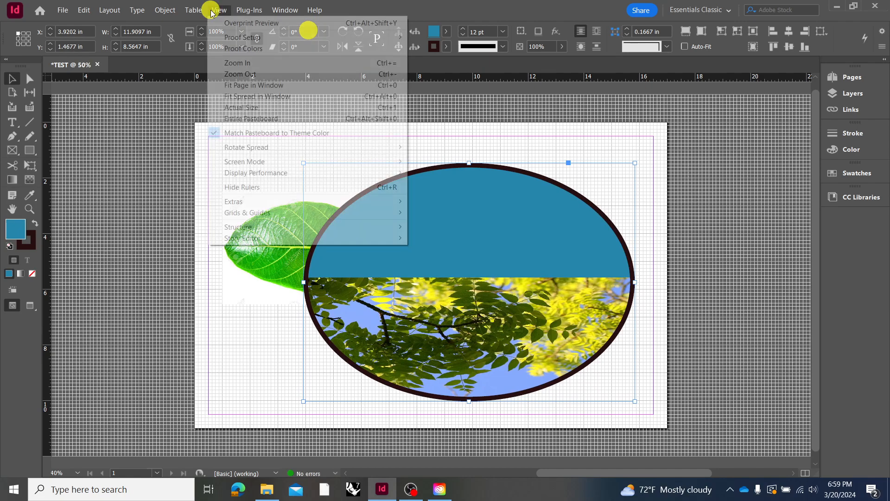
mouse_move(280, 174)
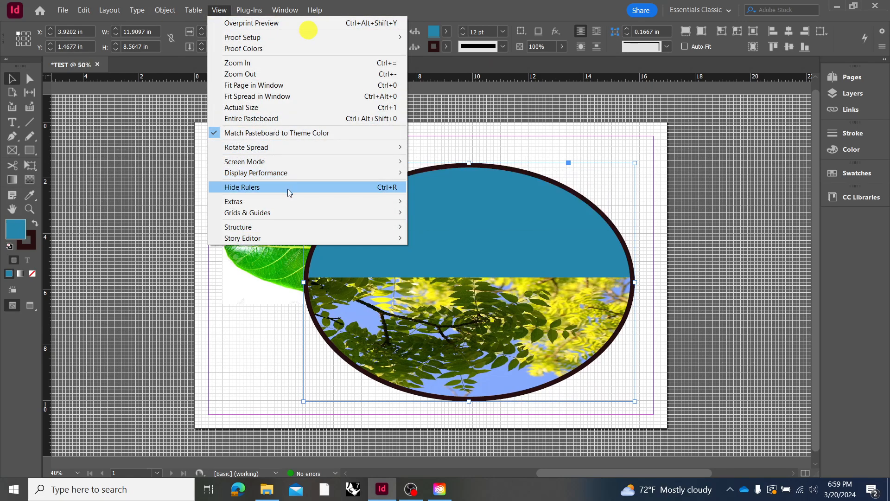
mouse_move(297, 212)
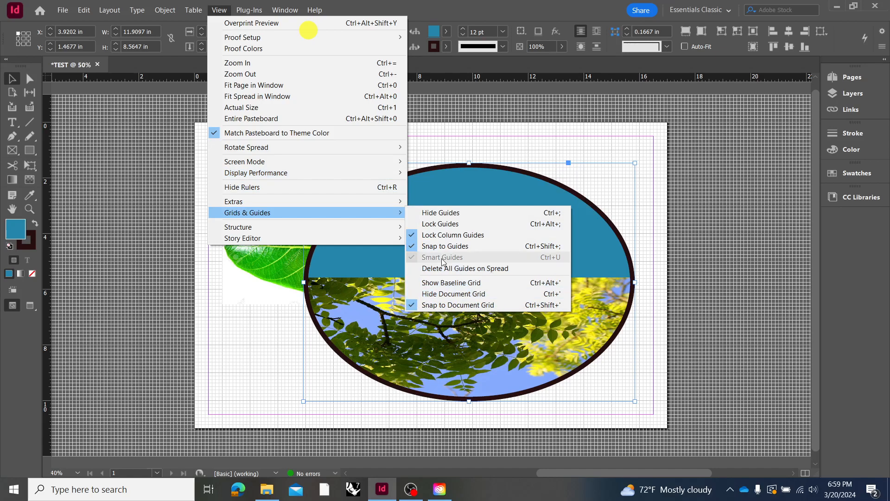
mouse_move(327, 201)
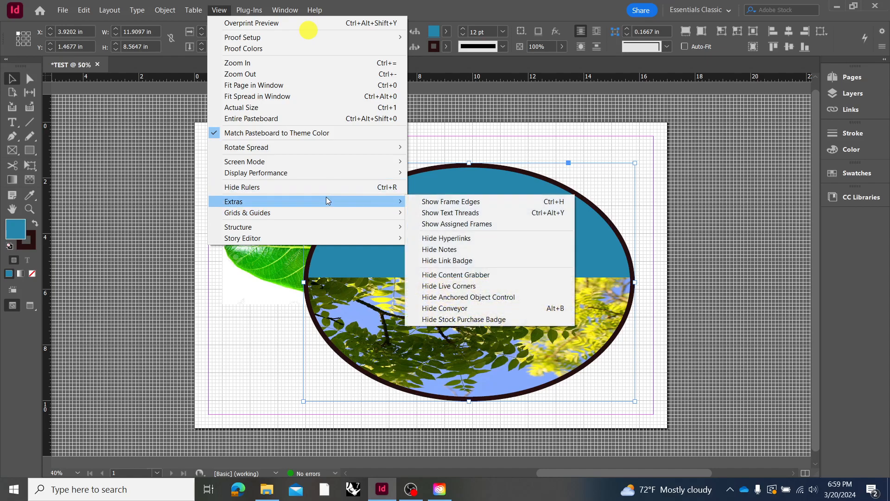
click(108, 187)
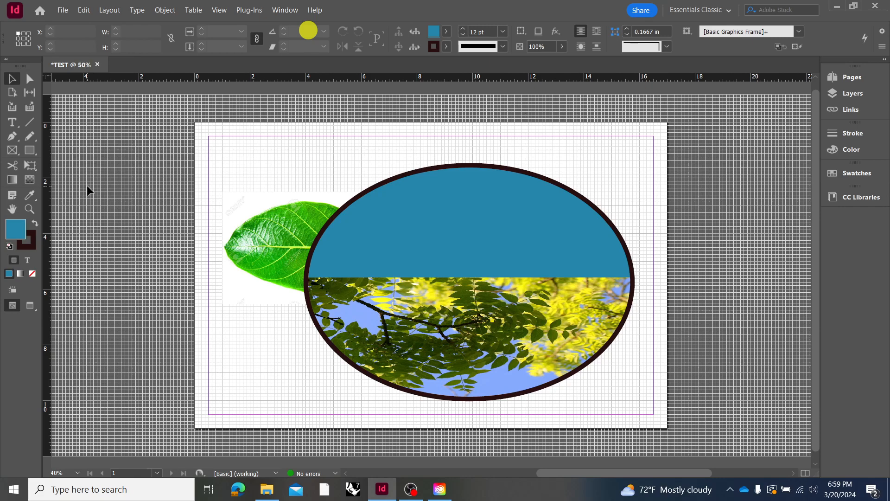
Place ruler guides at X 1 in and Y 1 in, and line up the leaf frame and the ellipse frame's upper edge with them
drag(48, 201, 223, 189)
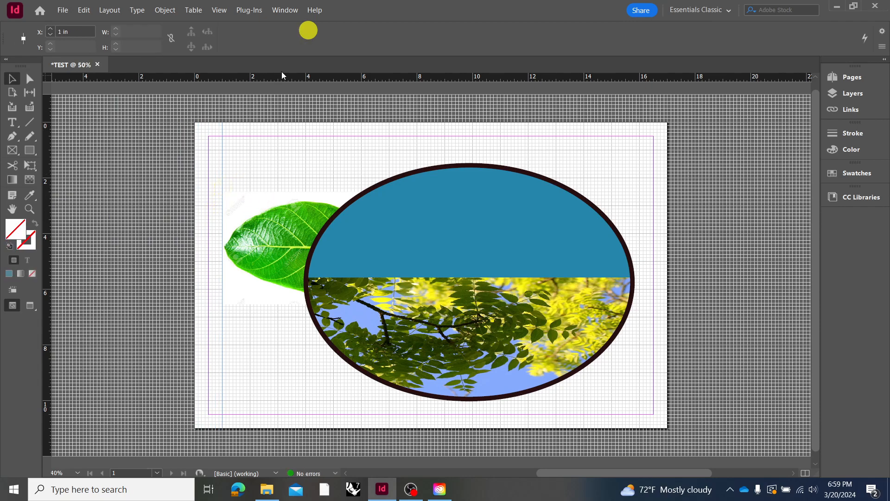
drag(285, 76, 282, 149)
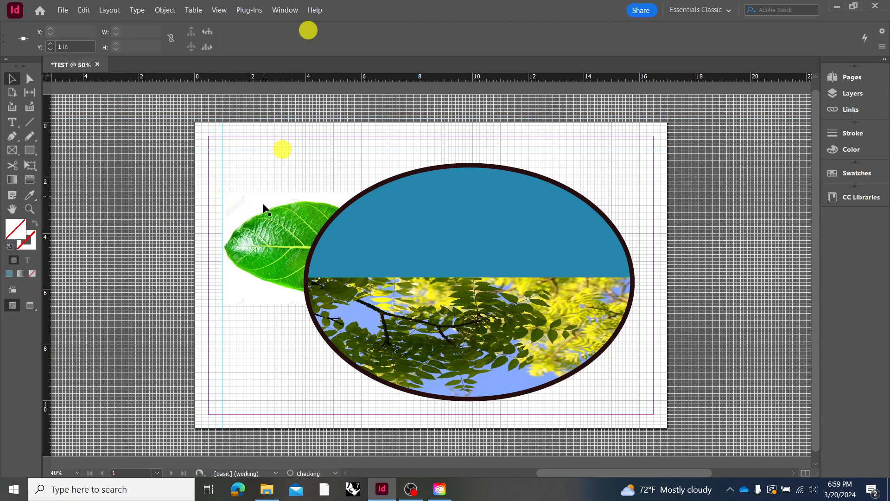
mouse_move(256, 243)
mouse_down()
mouse_move(258, 225)
mouse_move(254, 255)
mouse_up()
drag(509, 282, 441, 281)
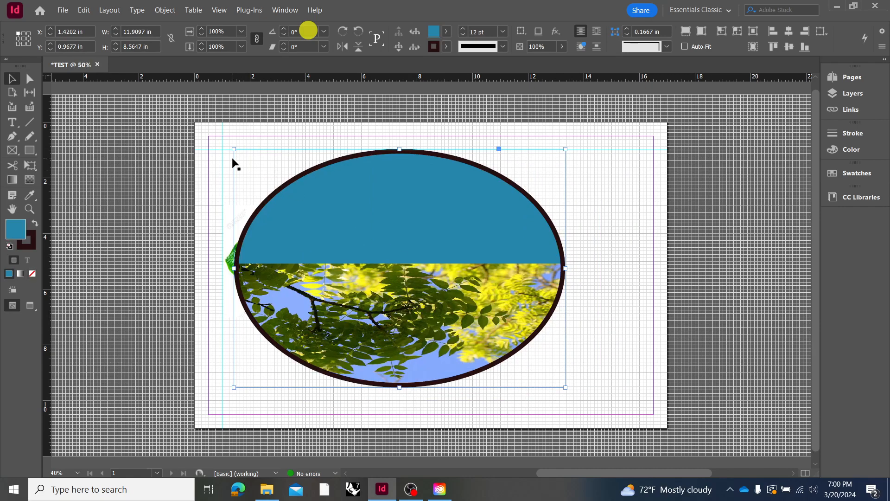
Switch the screen mode to Preview and deselect the empty rectangular frame near the ellipse's upper-right edge
click(587, 188)
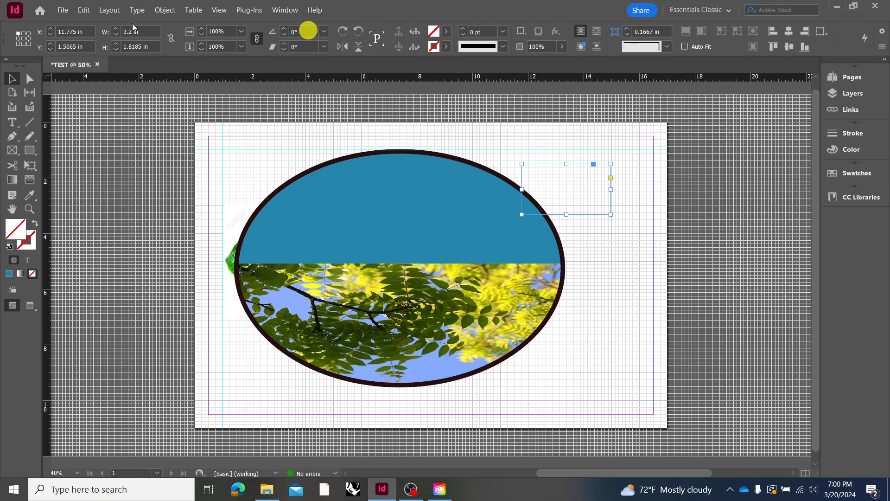
click(217, 10)
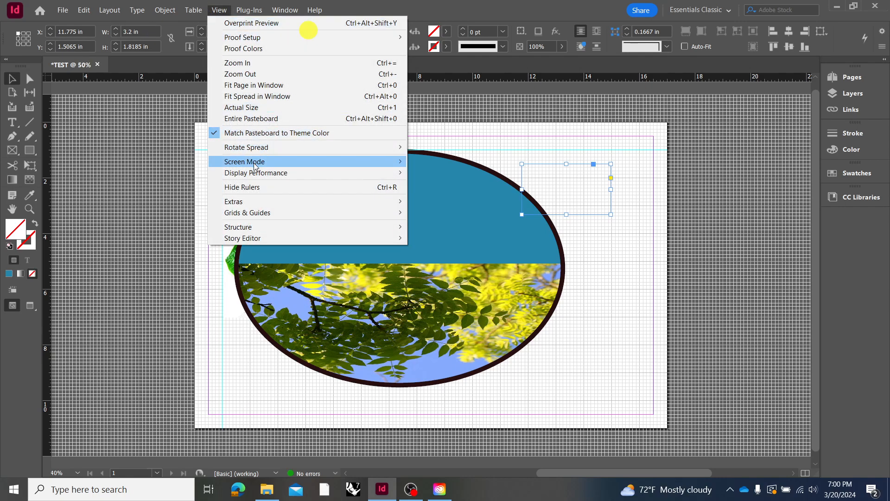
mouse_move(254, 165)
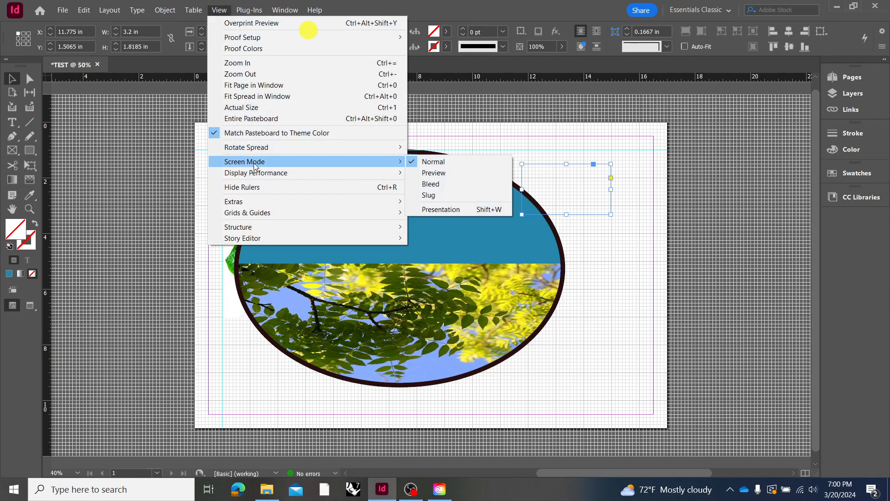
click(444, 172)
click(641, 144)
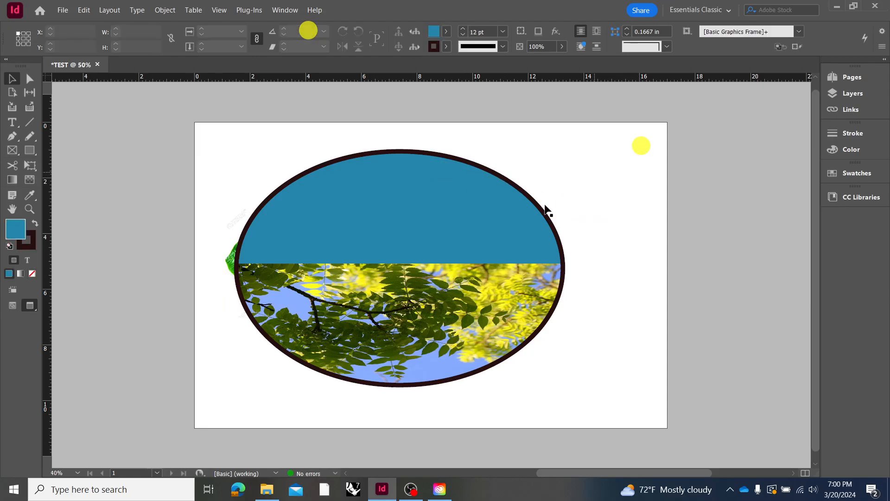
Move the ellipse frame to about X 3.42 in, Y 1.09 in, and select and deselect the empty rectangular frame
drag(483, 226, 539, 229)
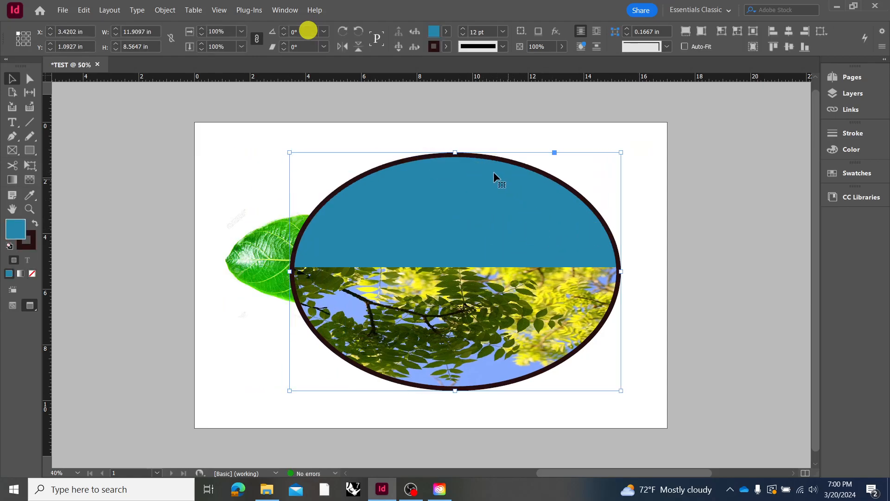
click(250, 166)
click(163, 147)
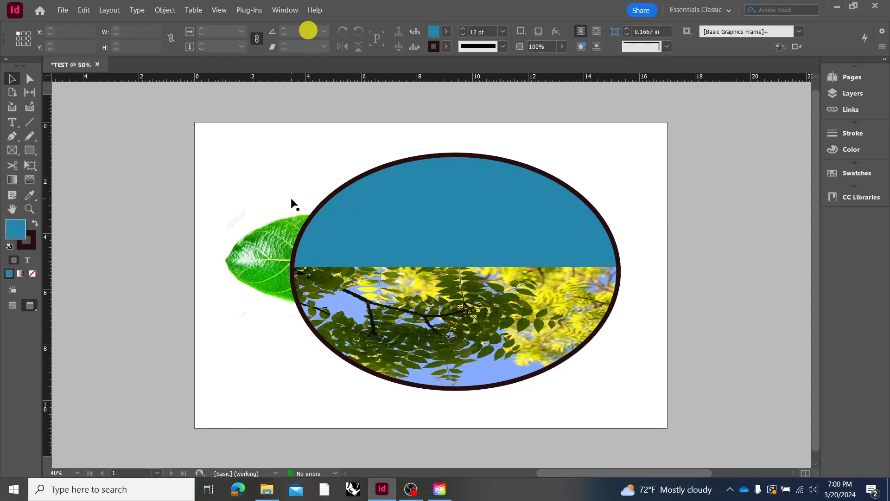
click(585, 179)
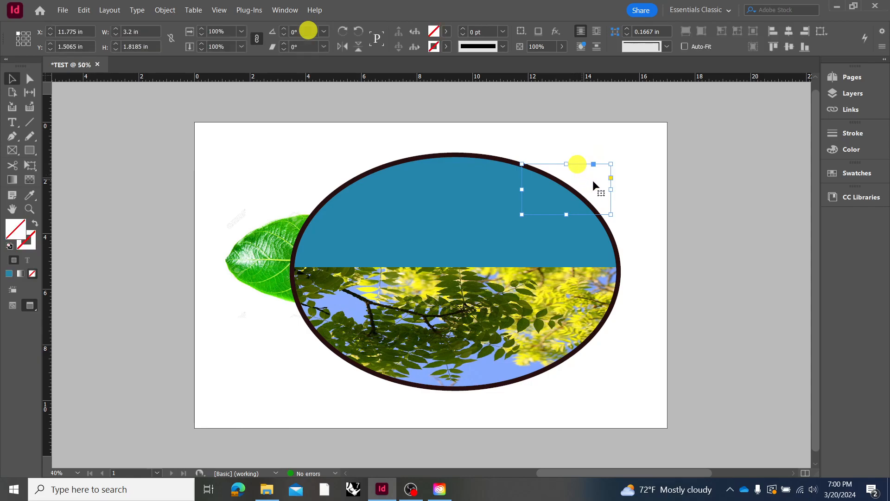
click(636, 216)
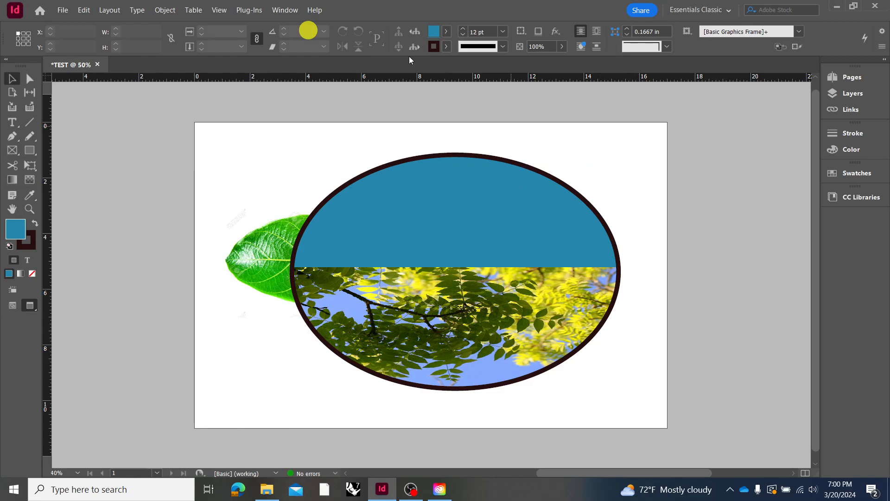
Set the display performance to High Quality Display
click(219, 10)
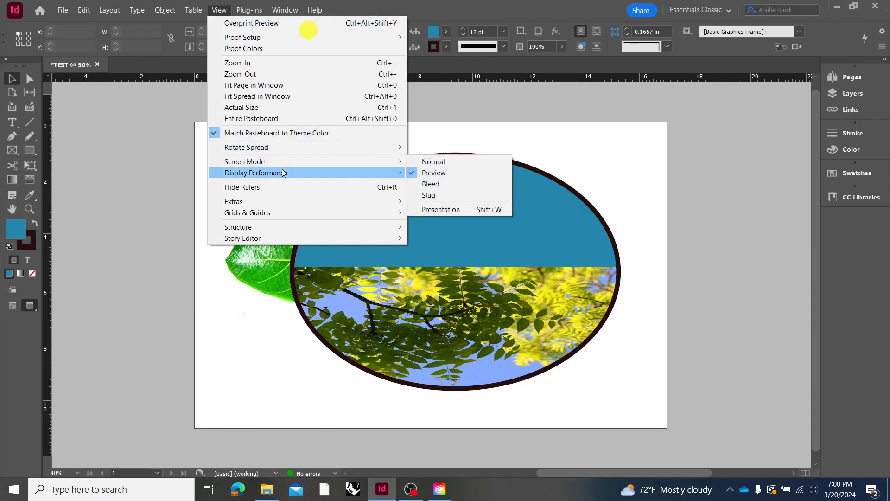
mouse_move(299, 173)
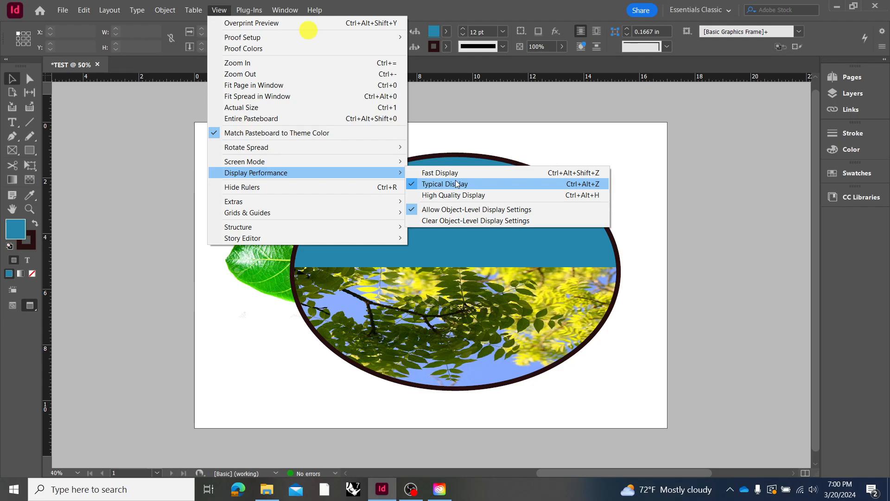
click(455, 194)
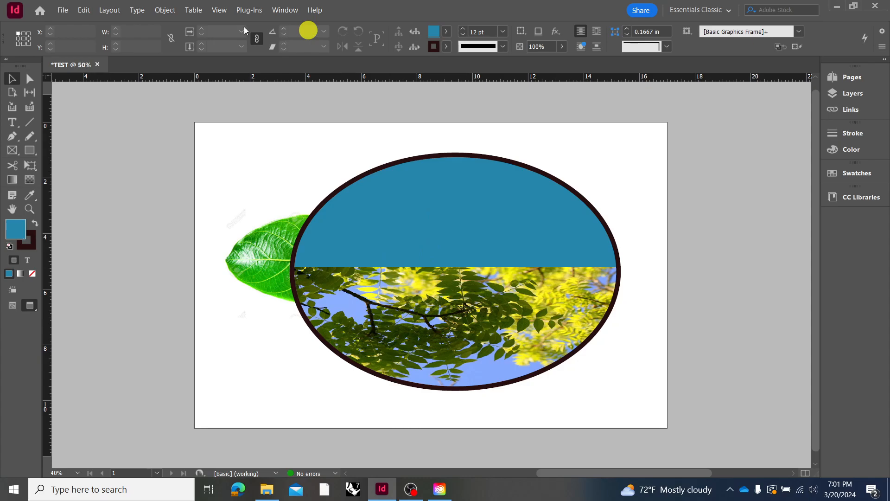
Set the display performance to Fast Display
click(226, 11)
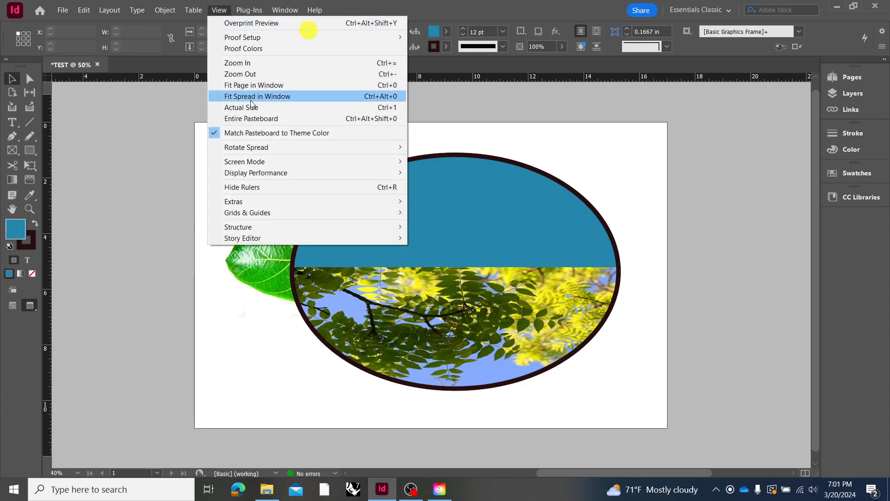
mouse_move(252, 174)
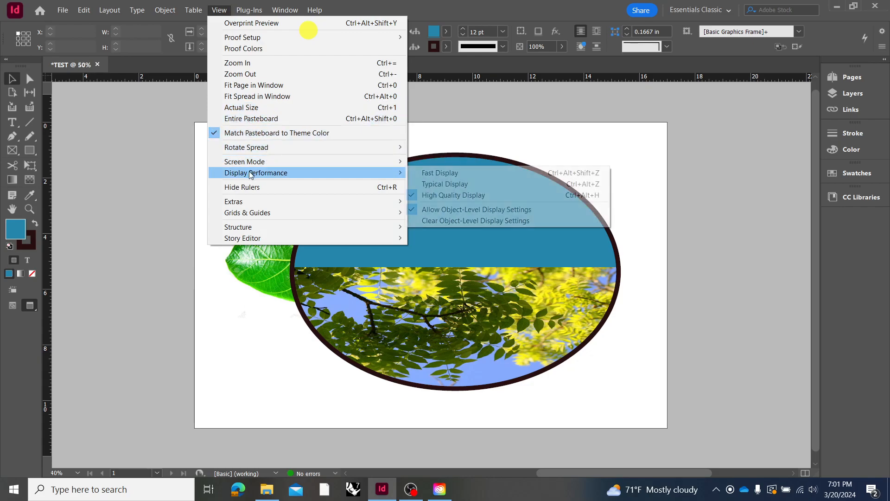
click(438, 178)
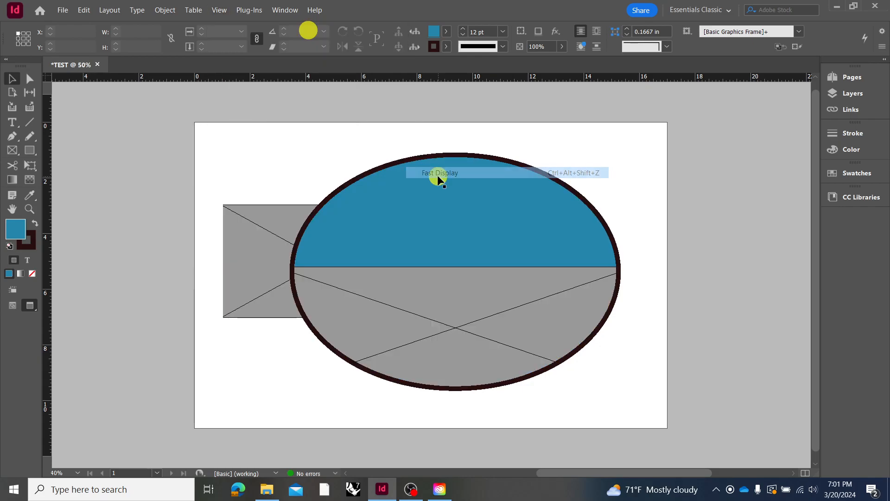
Stretch the image inside the ellipse upward by raising its top edge past the frame's top so it fills the ellipse, and deselect it
click(459, 284)
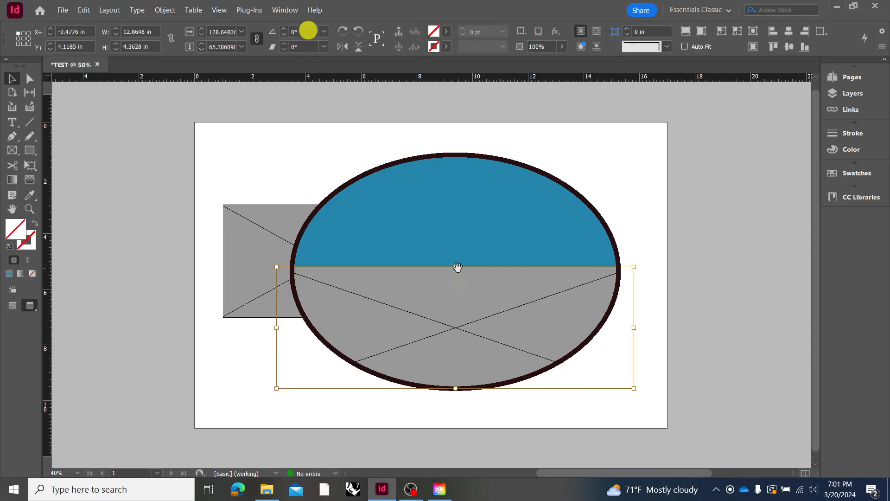
drag(456, 266, 478, 147)
click(695, 238)
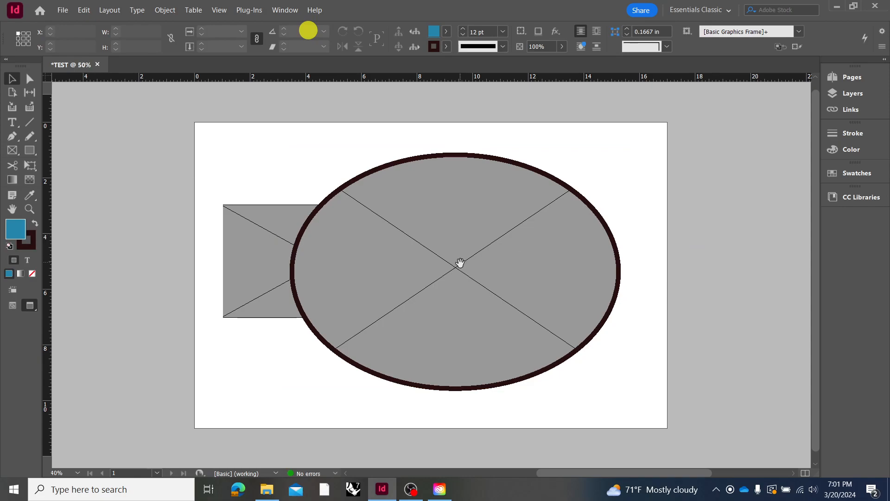
click(421, 252)
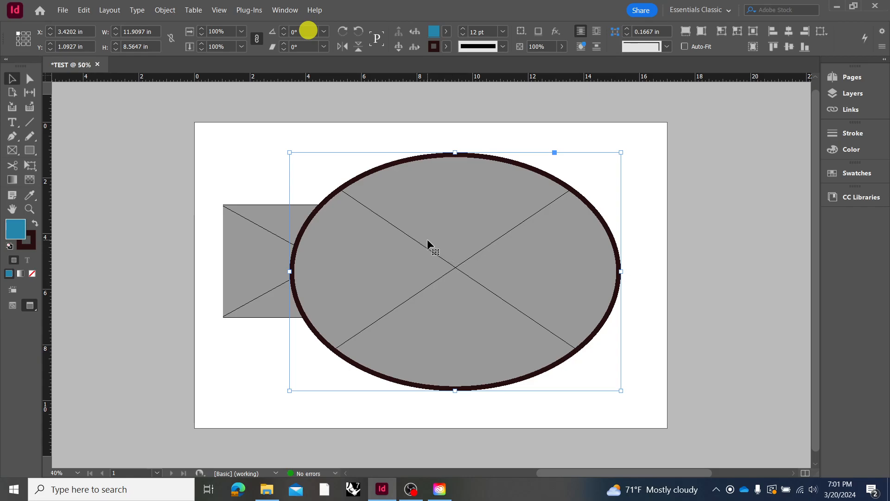
click(305, 173)
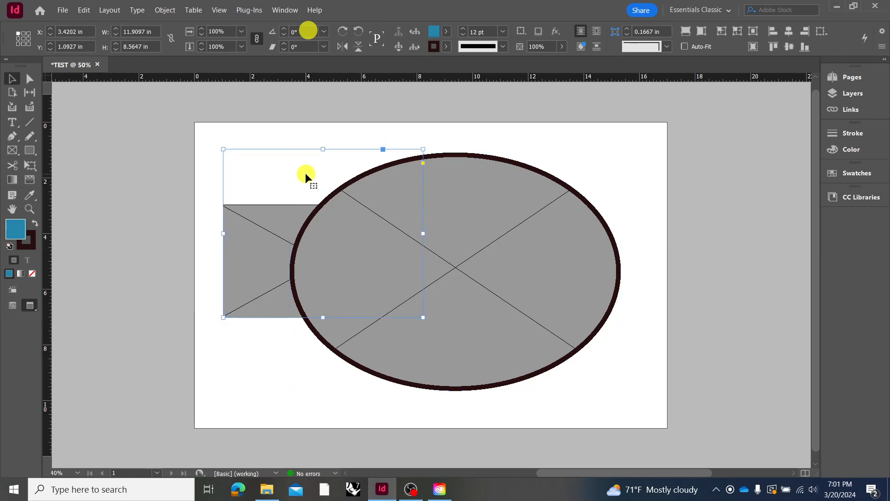
click(637, 205)
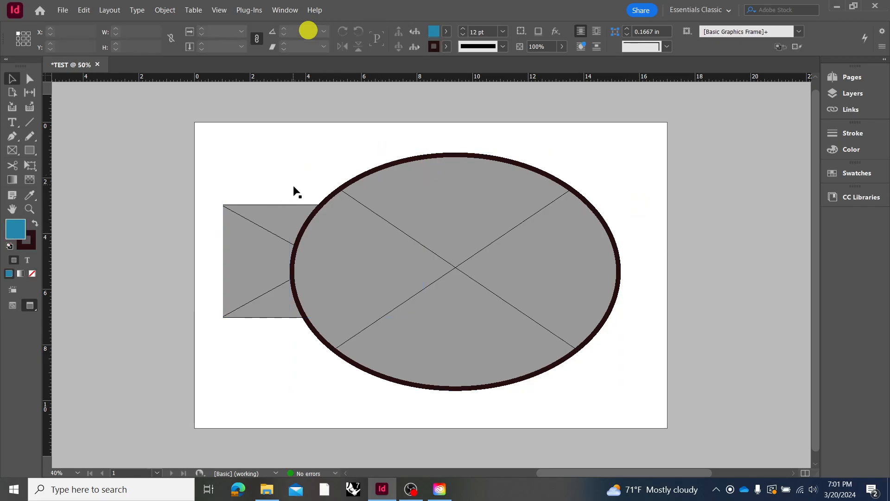
Set the display performance to Typical Display with the ellipse frame selected, and deselect the frame
click(429, 263)
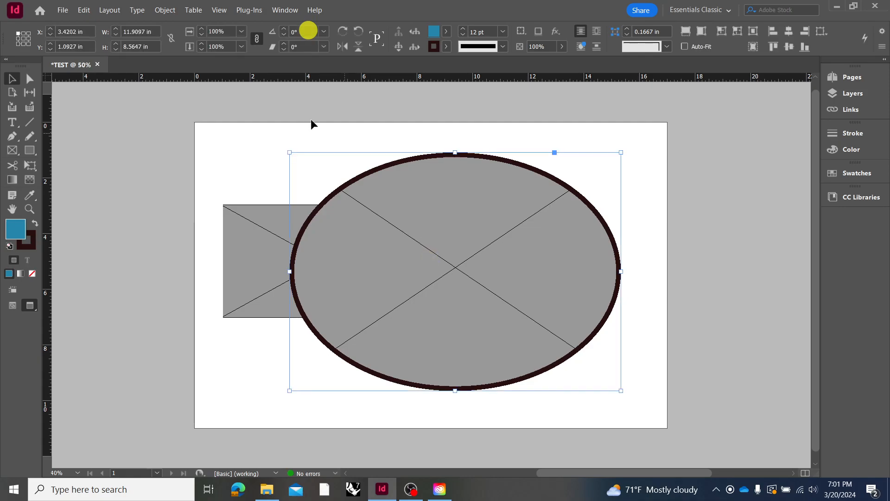
click(219, 10)
mouse_move(268, 173)
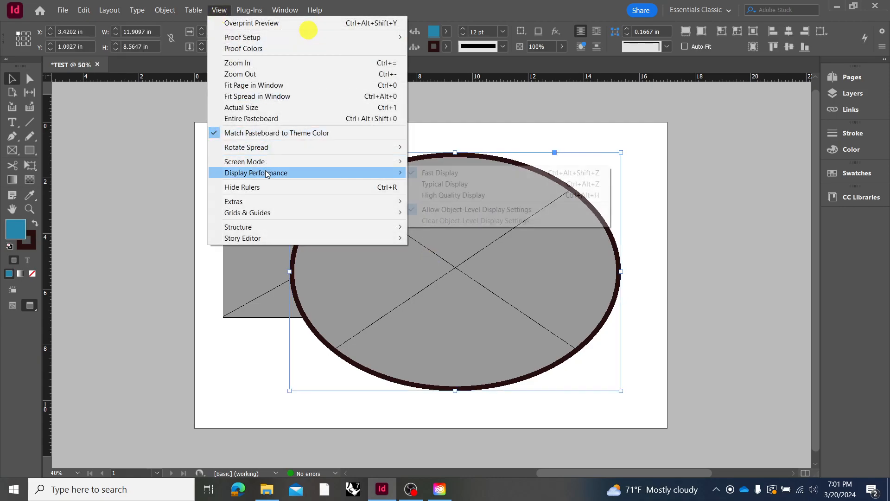
click(444, 184)
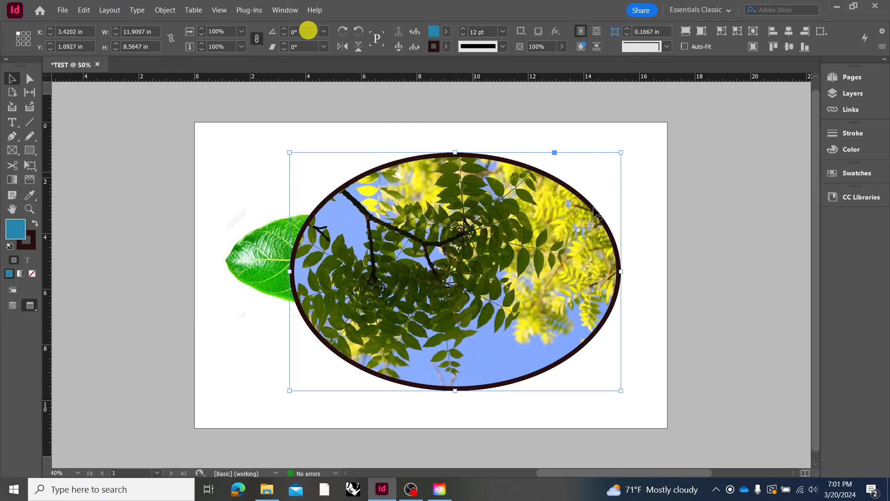
click(753, 228)
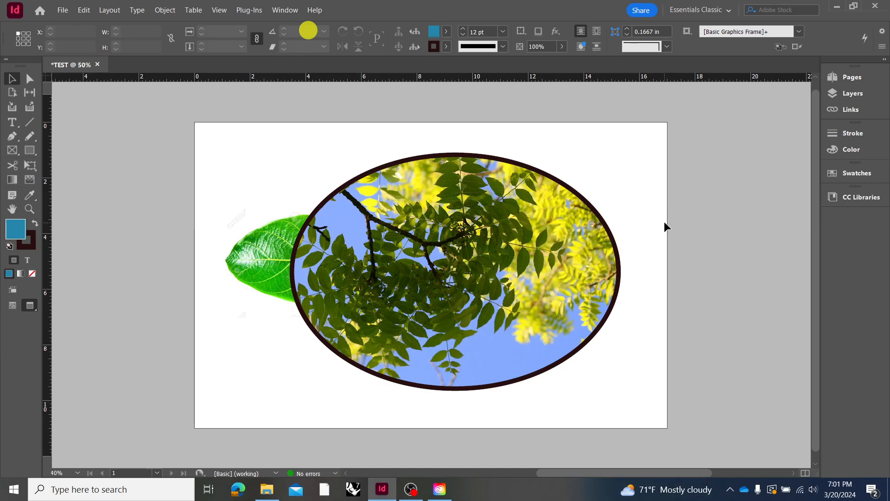
Return the screen mode to Normal and delete all the frames from the page
click(219, 9)
mouse_move(302, 173)
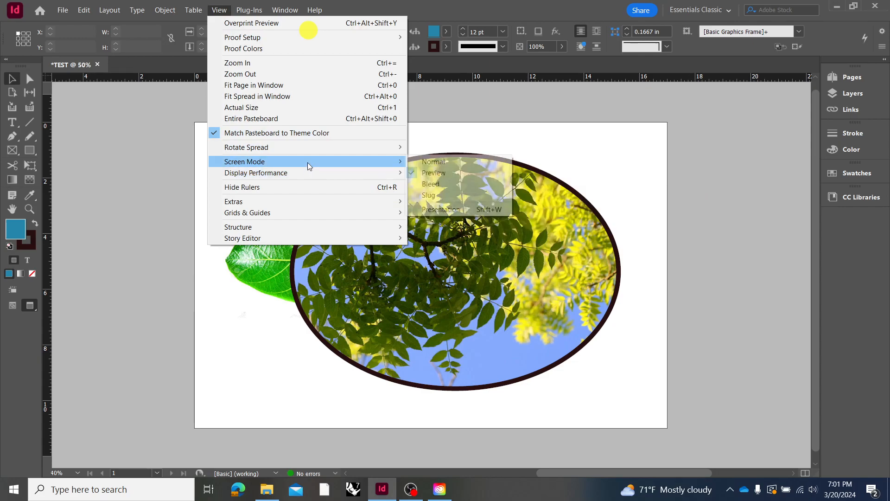
click(448, 162)
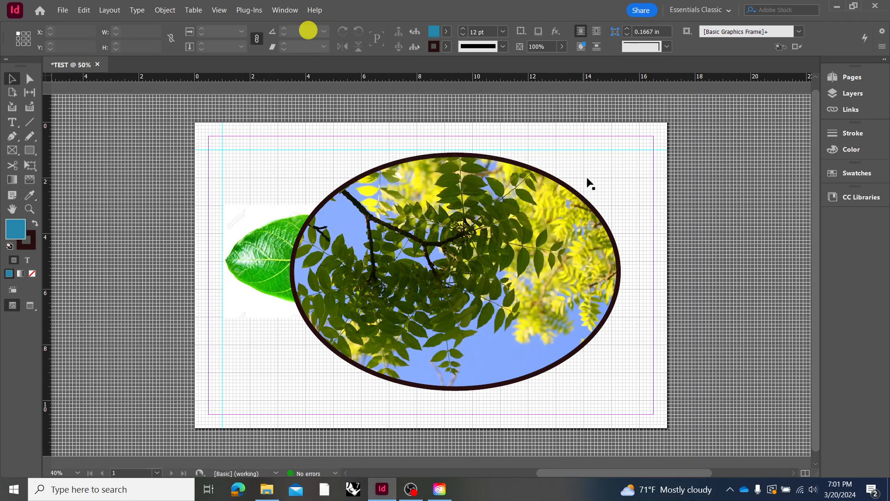
click(224, 315)
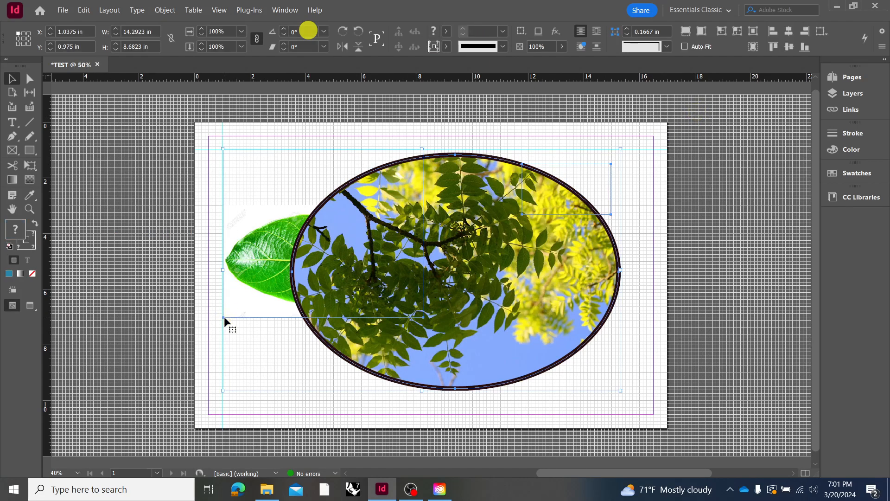
key(Delete)
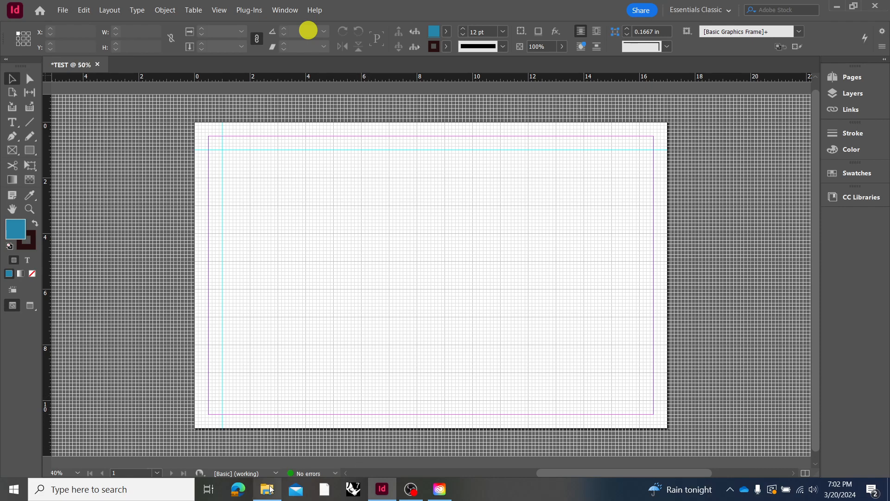
From the LECTURE folder of ASSIGNMENT_4_PART_1 in File Explorer, load the AXON, ELEVATION and INTERIOR PDFs into the InDesign page for placing
mouse_move(269, 487)
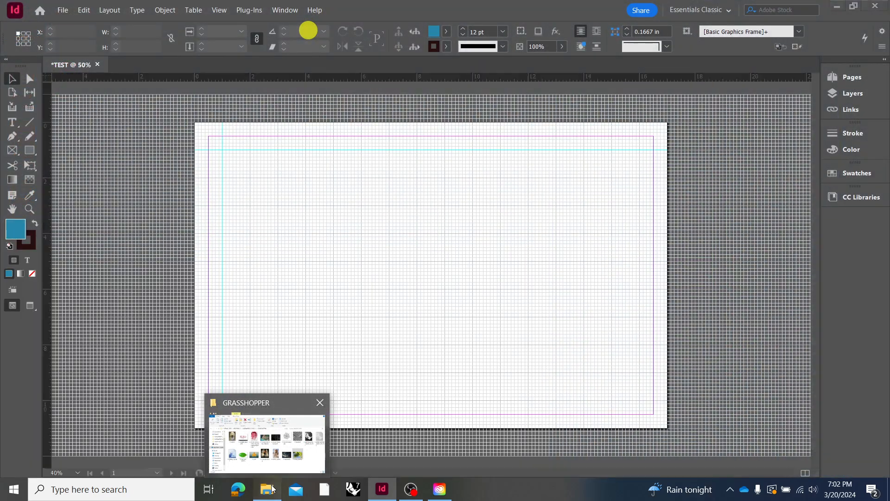
click(272, 470)
click(184, 328)
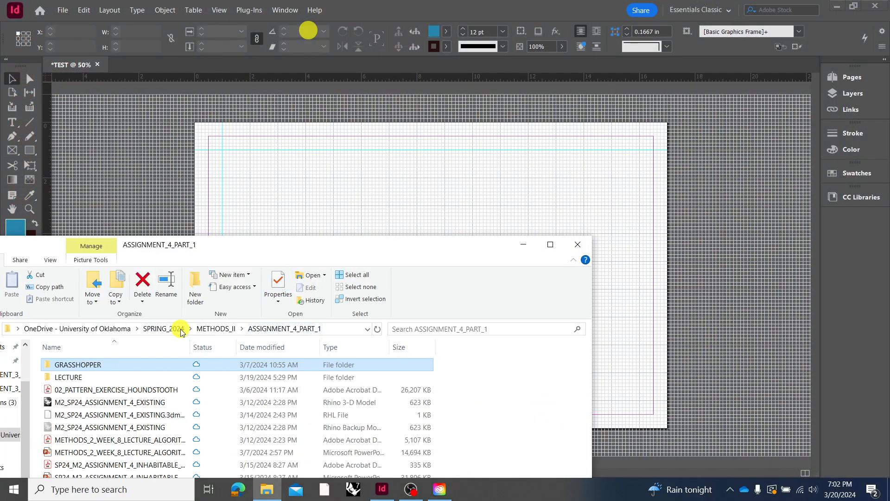
double_click(133, 379)
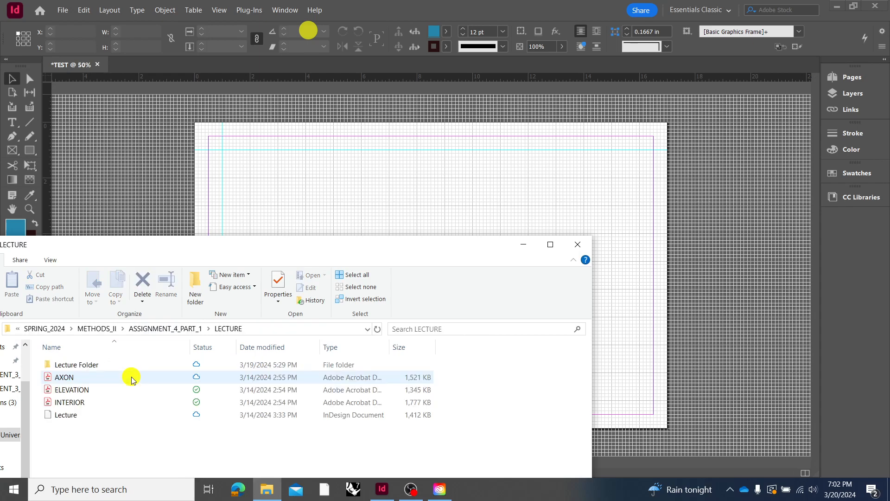
click(119, 377)
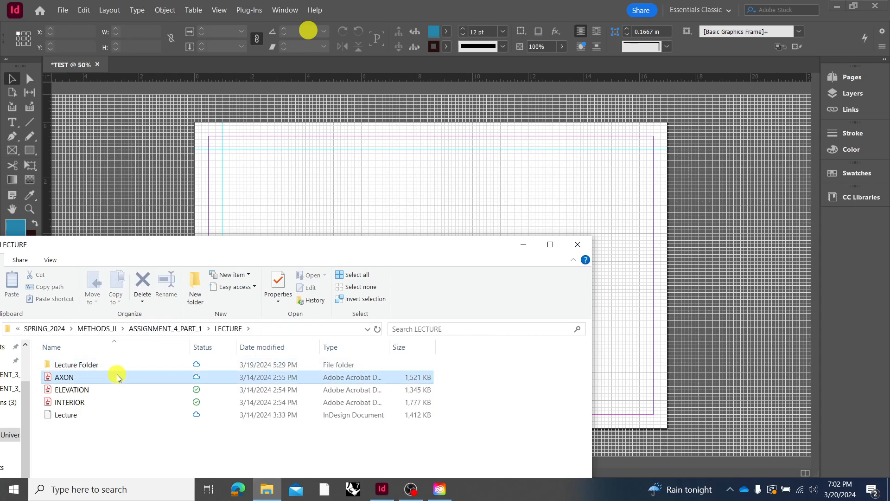
shift+click(102, 403)
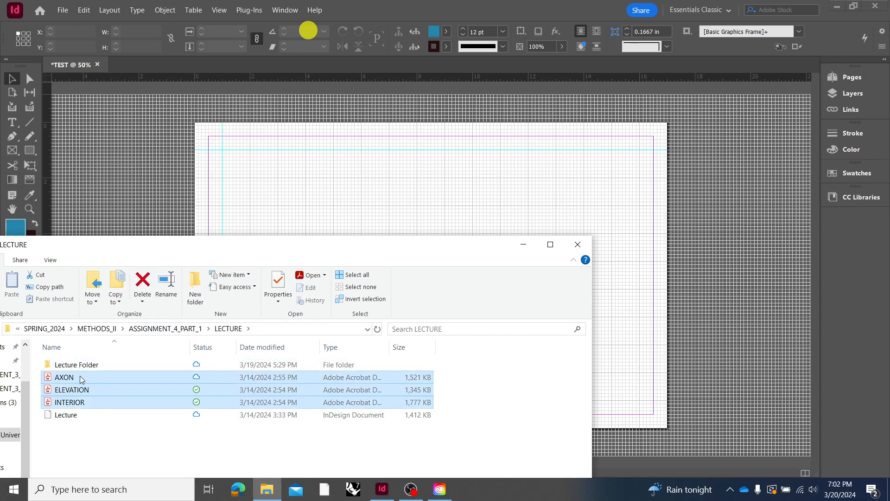
drag(77, 377, 317, 182)
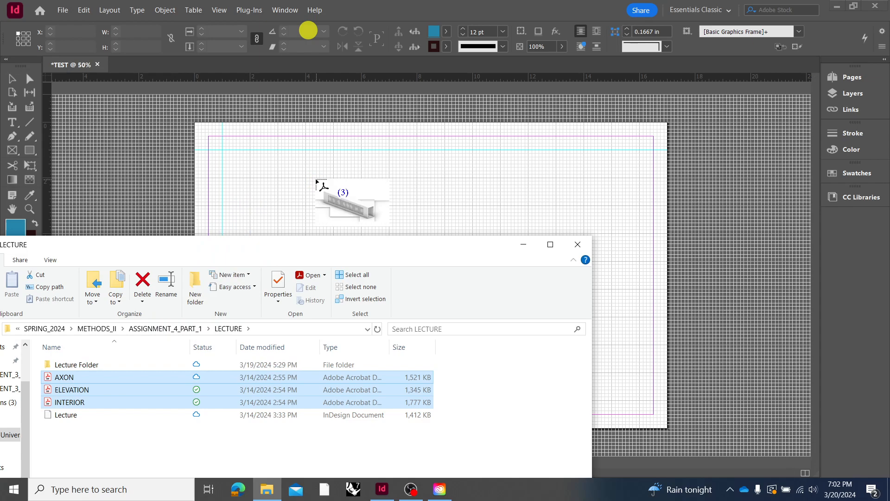
Place AXON in the page's upper left, ELEVATION about 7 in wide below it, and INTERIOR about 7.6 by 4.9 in on the right half
drag(212, 139, 405, 195)
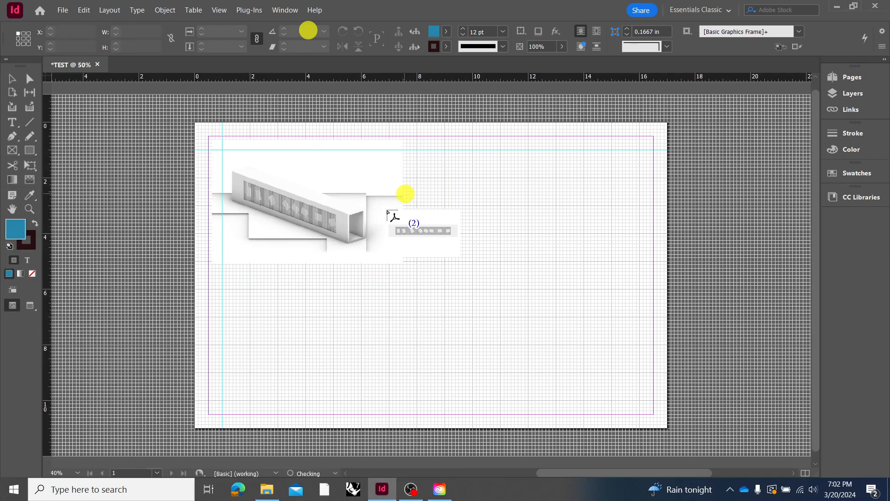
drag(208, 278, 404, 279)
drag(434, 206, 647, 343)
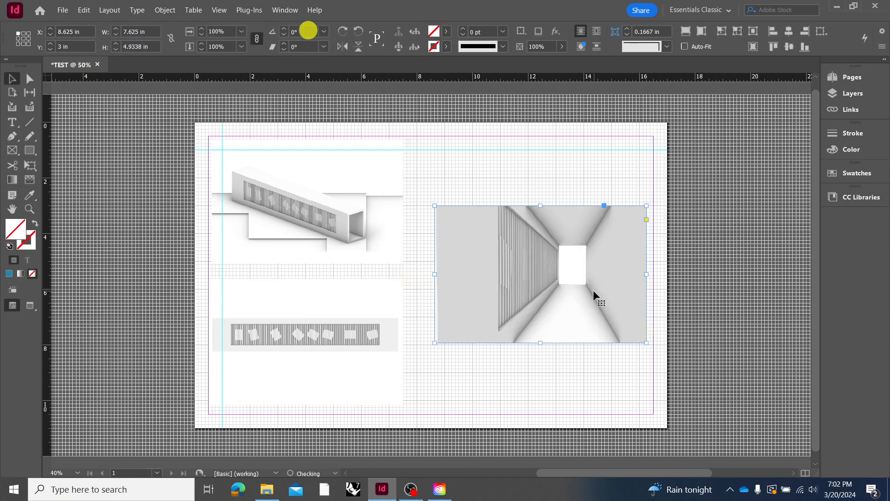
click(553, 379)
Crop the elevation's frame on all sides to 6 by 1.125 in at X 1 in, Y 7.125 in
click(362, 370)
drag(304, 277, 327, 317)
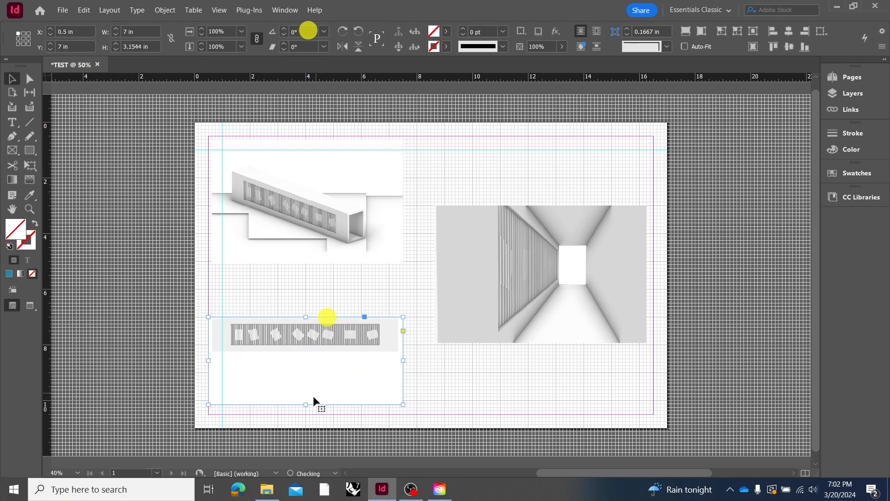
drag(306, 404, 326, 352)
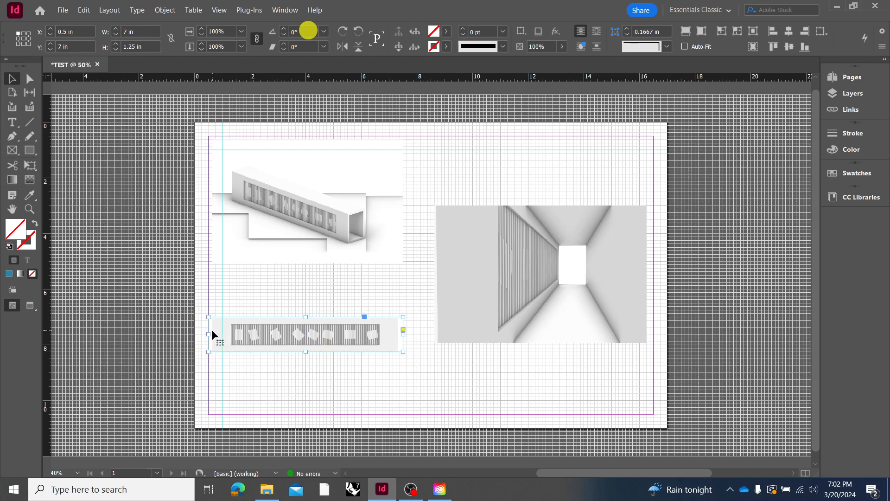
drag(208, 334, 223, 334)
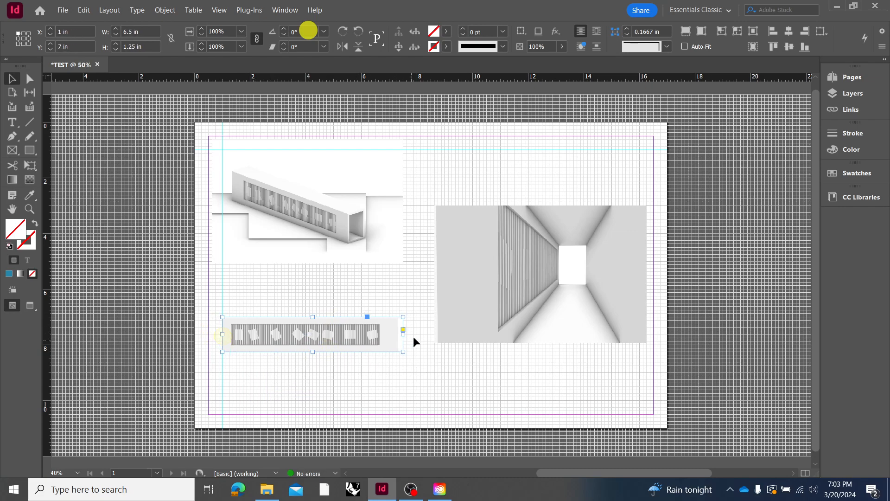
drag(404, 333, 390, 334)
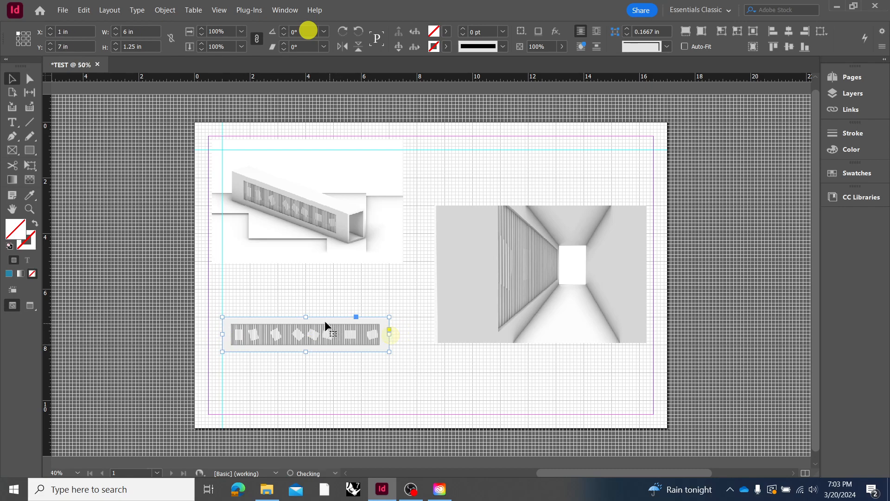
drag(306, 317, 306, 320)
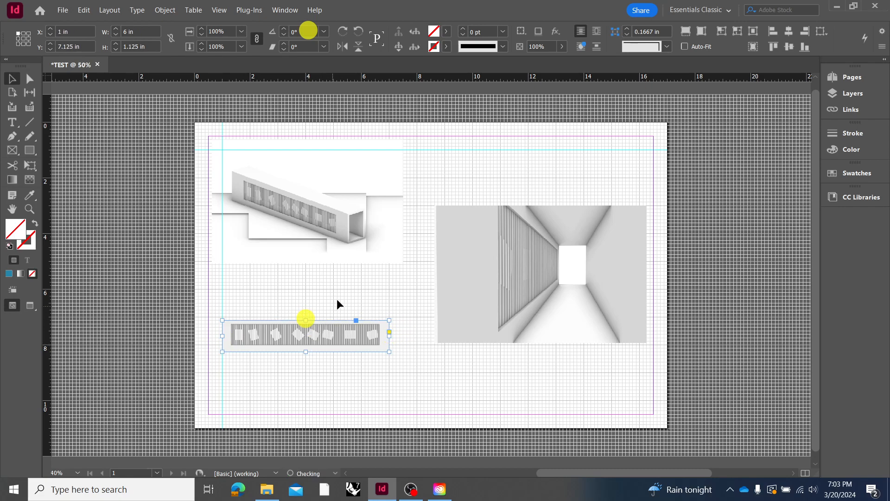
Crop the axonometric's frame closer to the drawing on all four sides, with its left edge on the 1 in guide
click(361, 254)
drag(308, 139, 310, 157)
drag(307, 263, 307, 250)
drag(403, 204, 383, 204)
drag(212, 204, 222, 204)
click(421, 175)
Crop the interior view's frame on its left and right sides to a width of 5.125 in
click(491, 265)
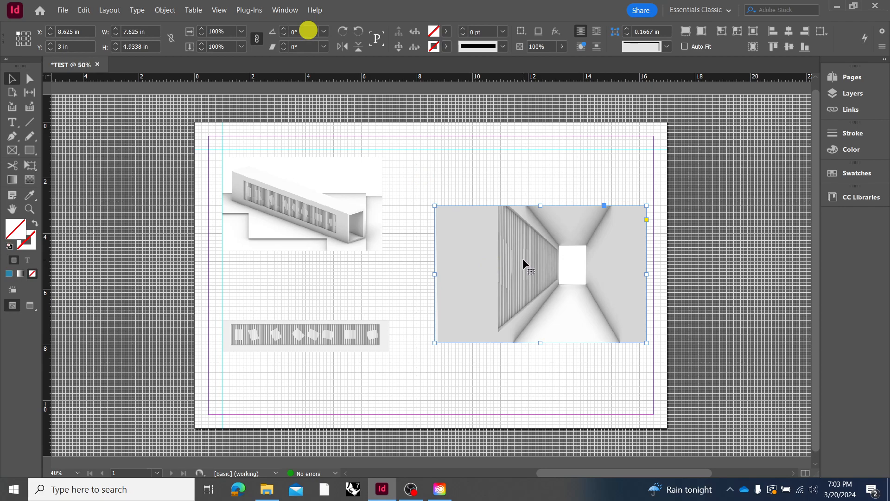
drag(435, 275, 477, 278)
drag(649, 275, 619, 274)
click(589, 174)
click(578, 274)
Move the interior view to the right margin and enlarge it proportionally into the upper right margin corner, its left edge at about 8.25 in
drag(580, 312, 615, 383)
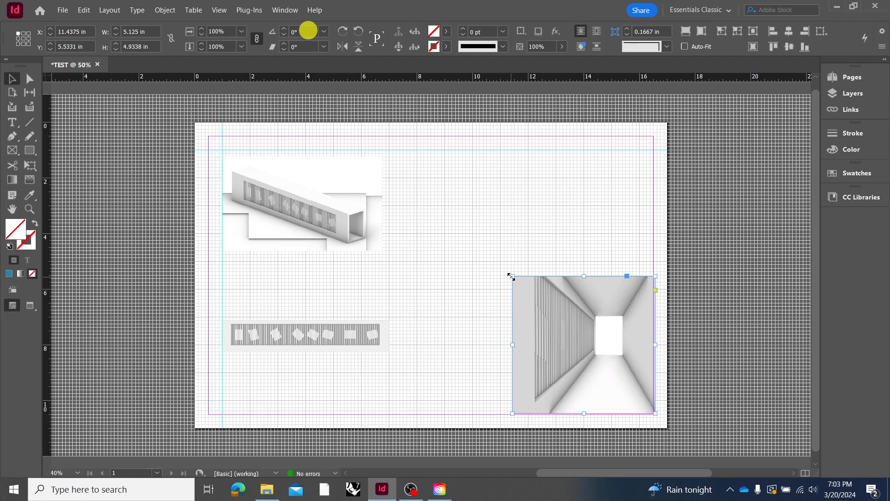
drag(511, 277, 438, 133)
drag(368, 412, 424, 358)
Move the elevation image into the lower left margin corner, at X 0.5 in, Y 9.375 in
click(364, 341)
drag(368, 344, 332, 392)
key(ctrl+=)
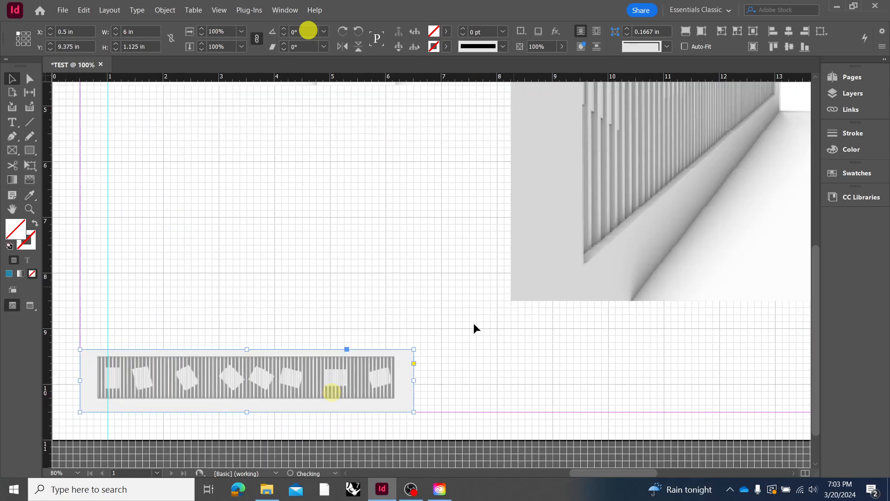
key(ctrl+minus)
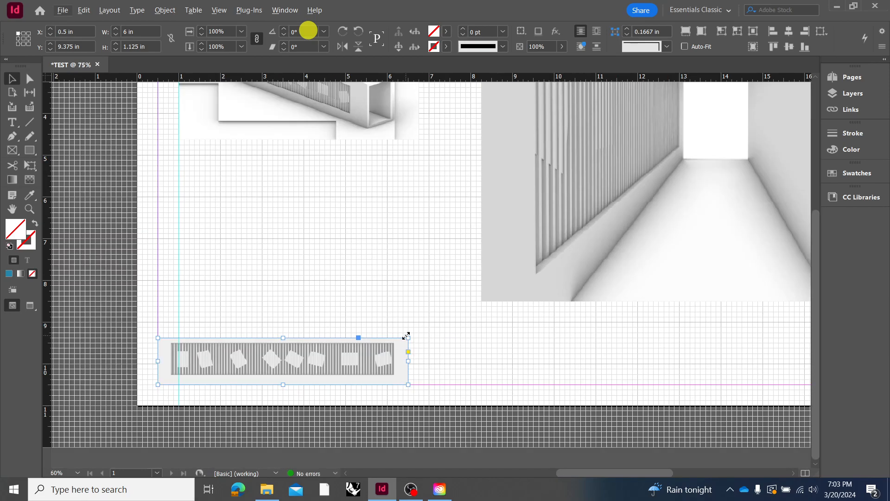
Scale the elevation proportionally to span the full width between the margins, and shrink the interior view proportionally to sit just above it
drag(408, 335, 655, 288)
key(ctrl+minus)
drag(579, 339, 673, 355)
click(591, 292)
drag(444, 350, 530, 286)
Scale the axonometric image proportionally to 7.5 in wide and move it to about X 1.125 in, Y 2.6 in
click(374, 208)
drag(357, 228, 375, 276)
key(ctrl+z)
drag(388, 213, 436, 203)
drag(412, 268, 429, 274)
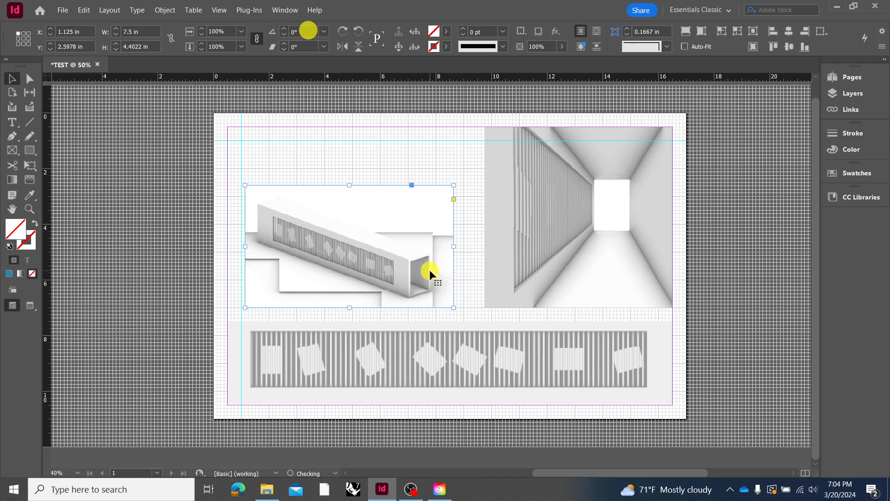
Shift the axonometric image to X 1 in, Y about 2.55 in, so it meets the vertical guide, and deselect it
key(Left)
key(Left)
key(Left)
key(Left)
key(Left)
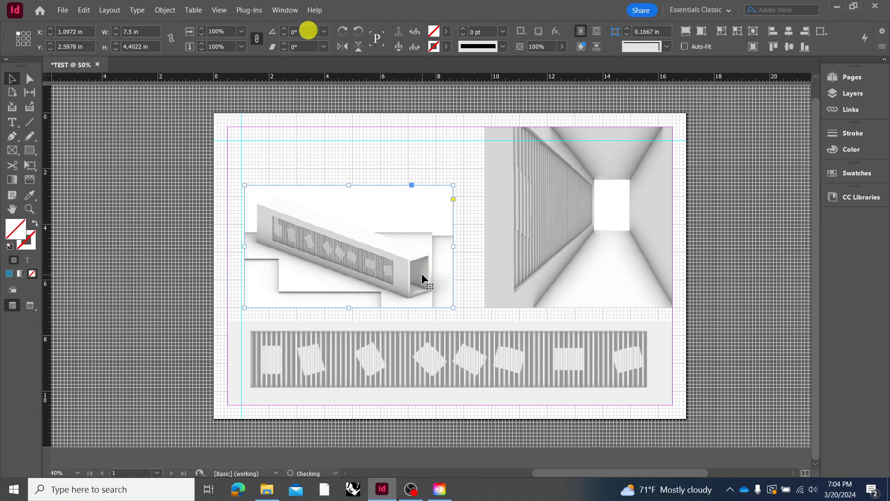
drag(349, 281, 347, 280)
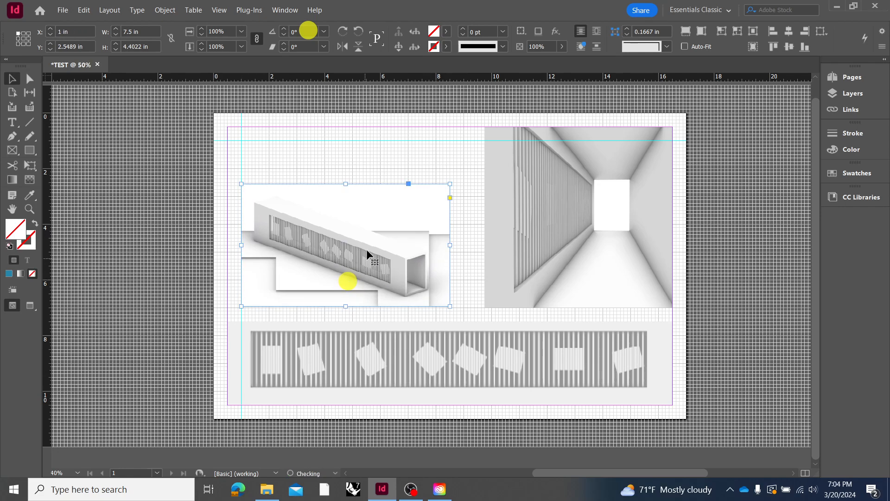
click(400, 145)
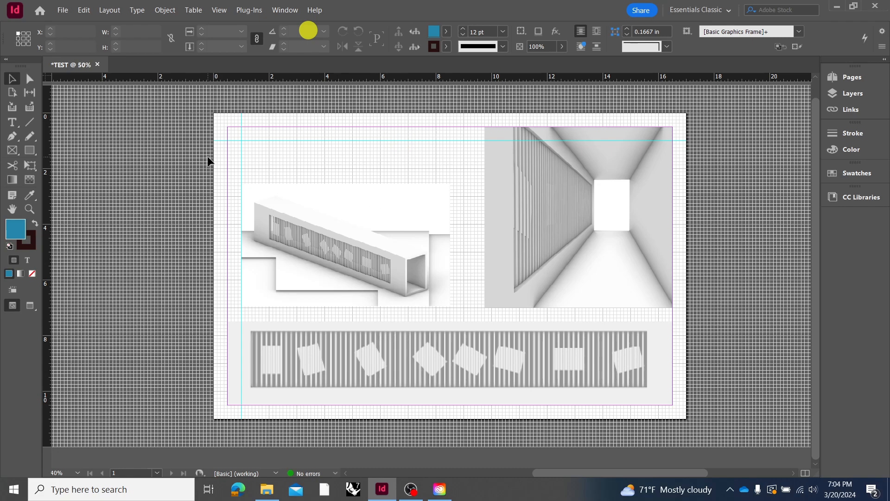
Create a text frame about 2.75 in wide from the vertical guide at the upper margin, with the lines "OPTION 1" and "RULE"
click(10, 123)
drag(242, 127, 318, 163)
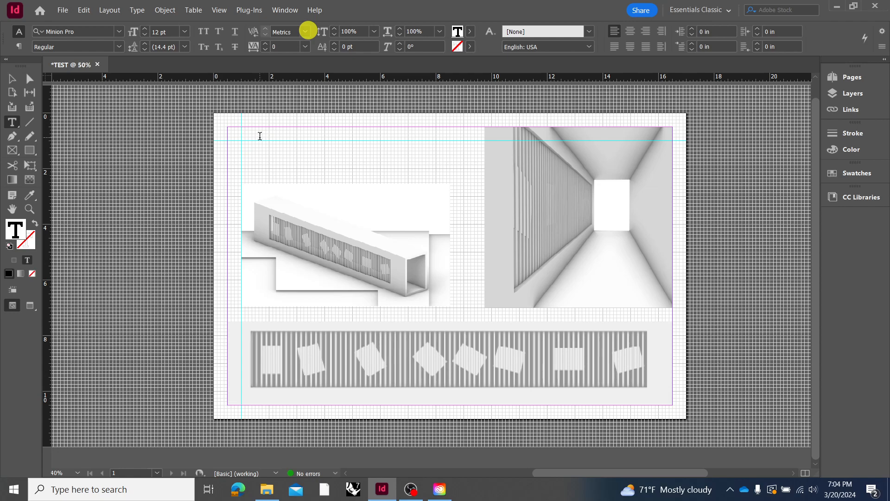
text(OPTION 1)
key(Return)
text(RULE)
Change the first line's wording to "RULE SET # 1"
click(264, 127)
double_click(256, 127)
text(RULE SET #1)
Number the RULE line as 1. and add empty numbered lines 2. to 5. below it
click(243, 134)
text(1.)
key(End)
key(Return)
text(2.)
key(BackSpace)
Create a second text frame about 3.5 by 1.25 in beside the rule list with the student's full name, "ASSIGMENT #", "DATE" and a class line
drag(335, 127, 432, 159)
key(Return)
text(A)
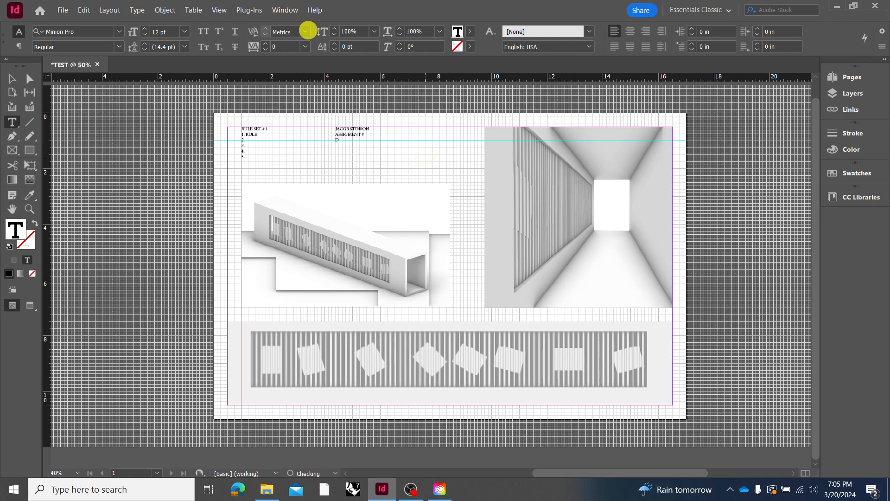
key(Return)
text(SECTION)
click(336, 147)
text(CLASS)
Set all the text in the student name and assignment frame to Arial at 19 pt
click(9, 77)
click(166, 169)
click(348, 141)
click(351, 134)
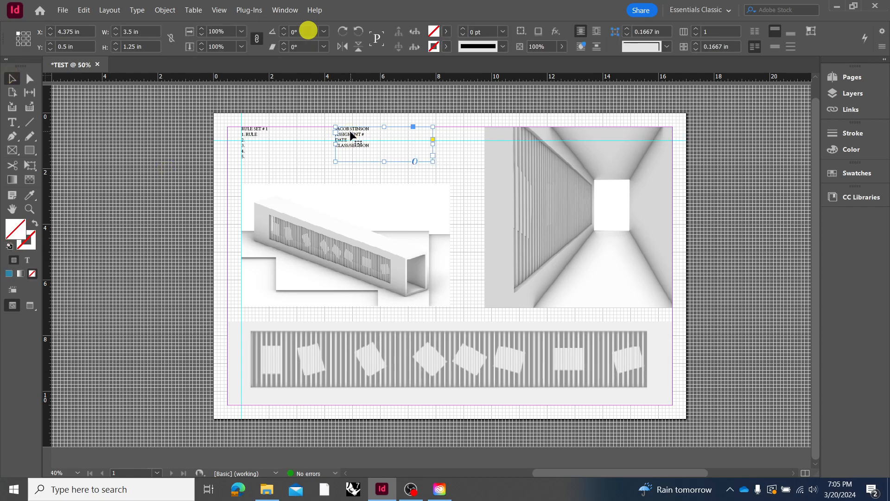
double_click(350, 130)
drag(370, 145, 335, 130)
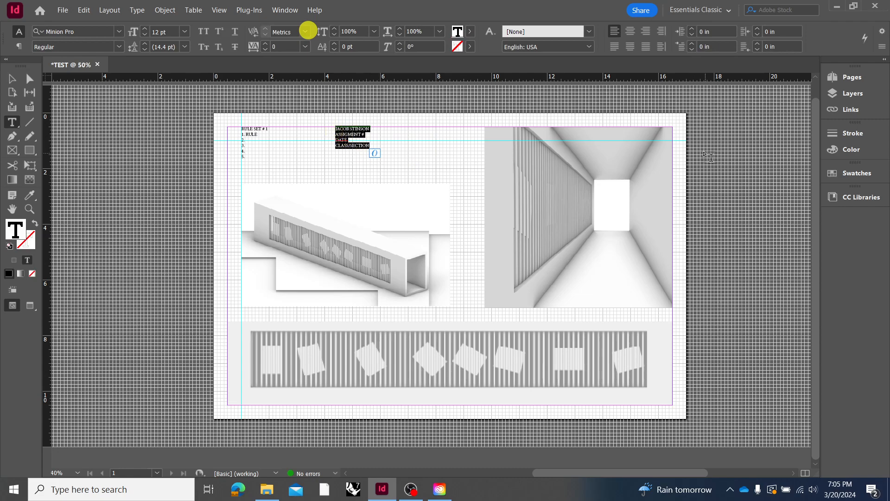
click(119, 31)
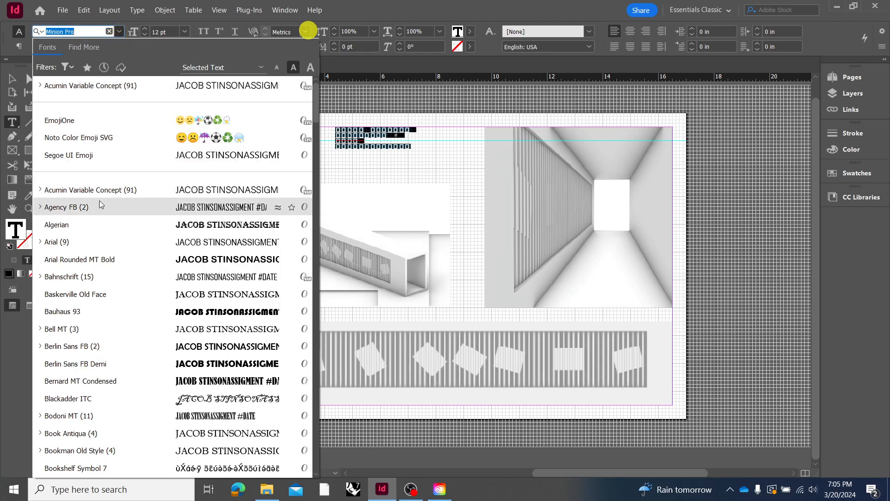
click(98, 234)
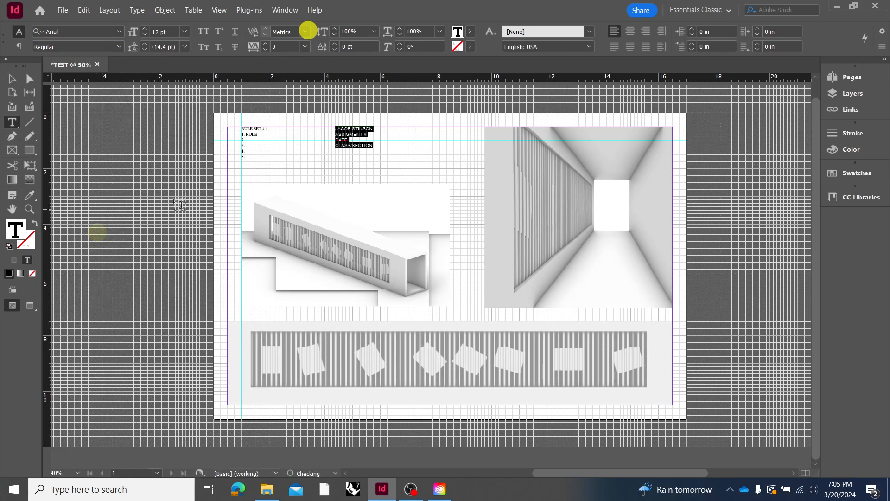
click(146, 29)
click(145, 30)
click(145, 30)
click(145, 30)
click(146, 30)
click(145, 30)
click(145, 29)
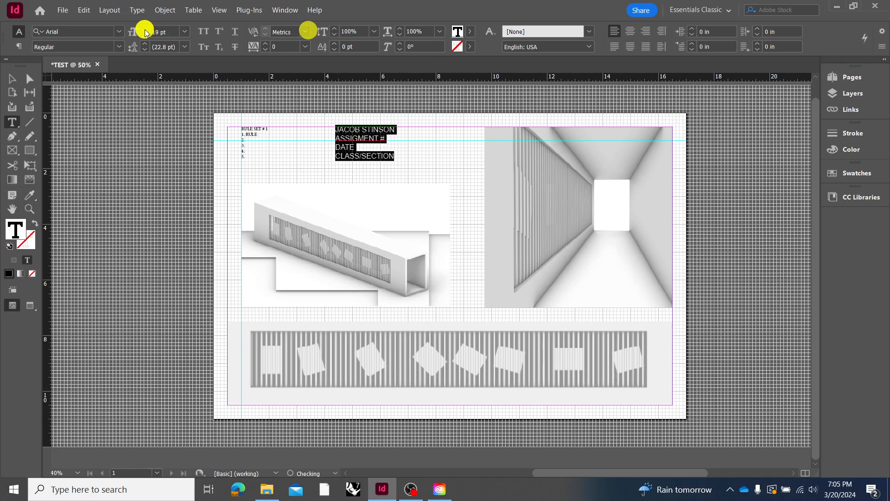
Apply All Caps to the selected name and assignment text and align it right
click(200, 46)
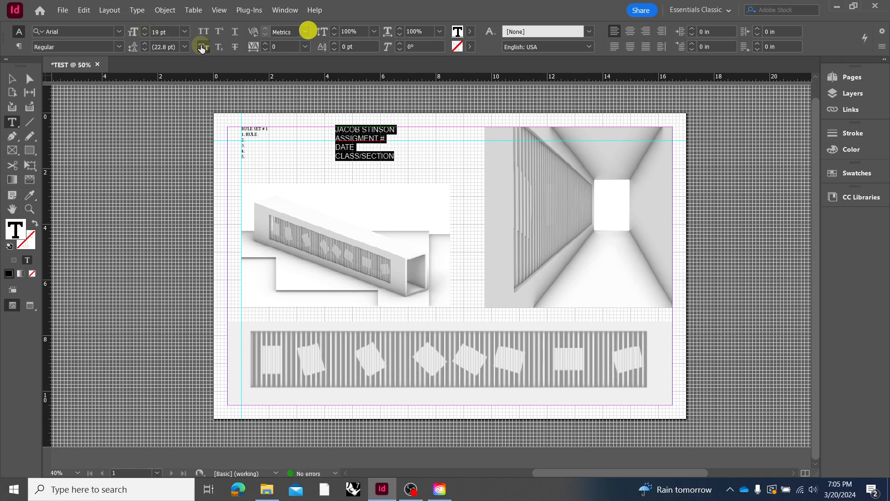
click(204, 34)
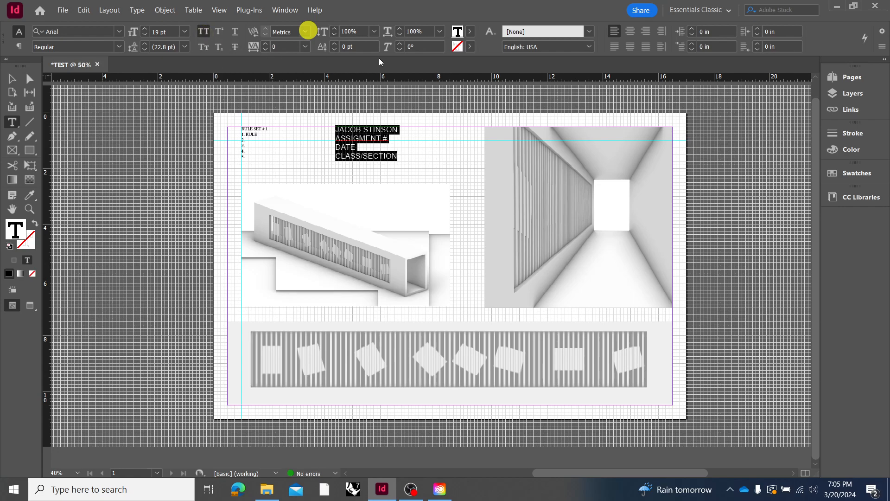
click(634, 35)
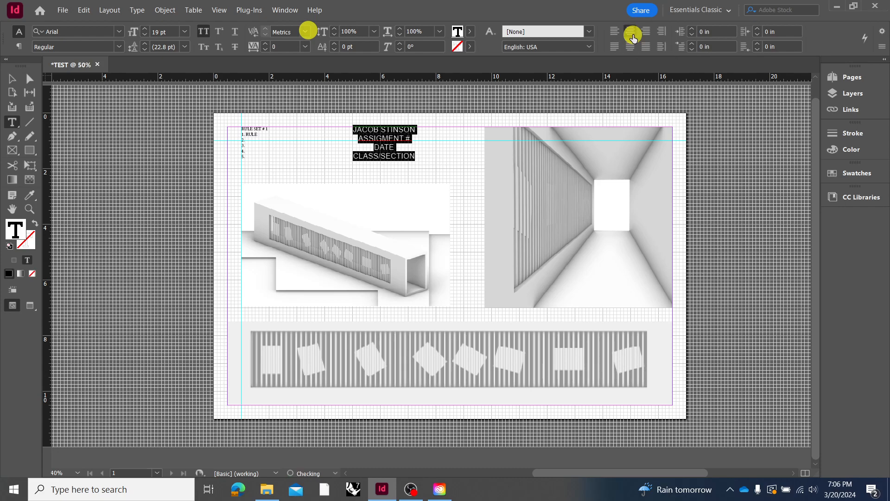
click(646, 31)
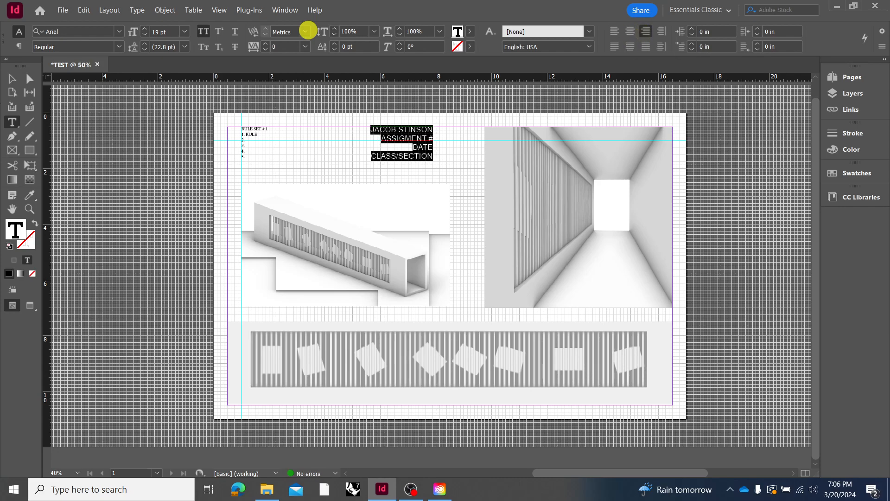
Try to copy the name and assignment text's formatting onto the rule list with the Eyedropper
click(29, 195)
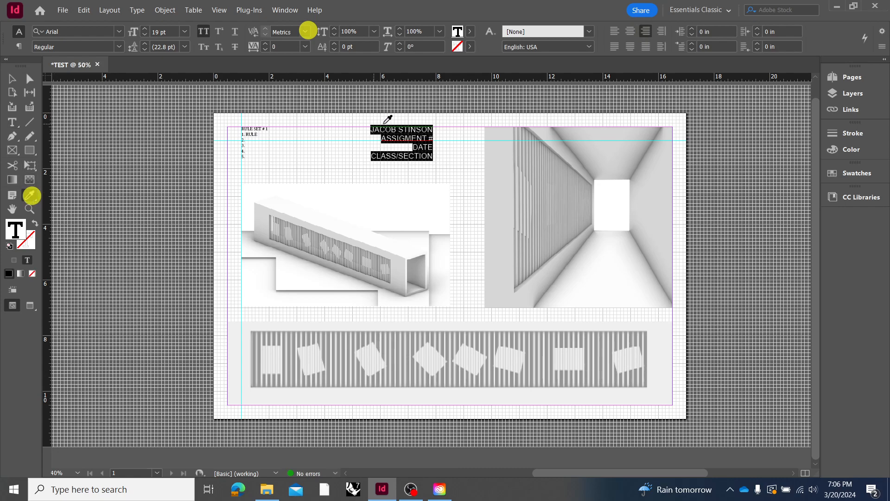
click(249, 130)
click(250, 133)
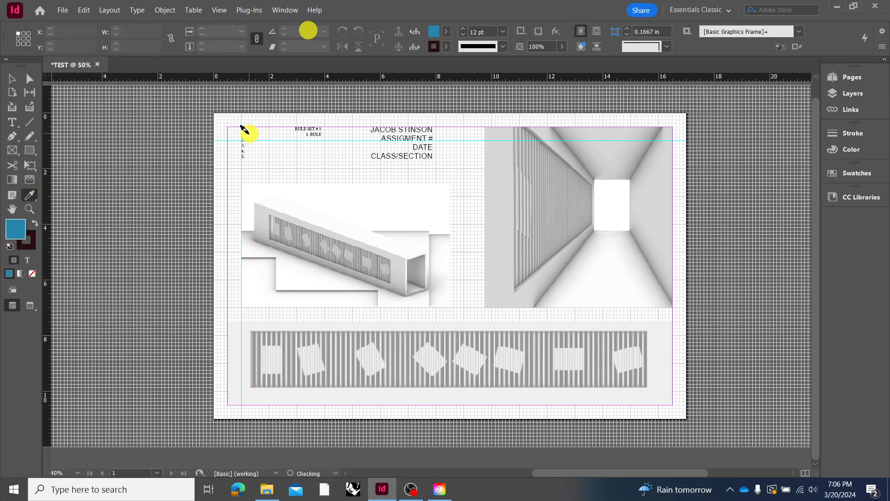
click(242, 140)
click(401, 137)
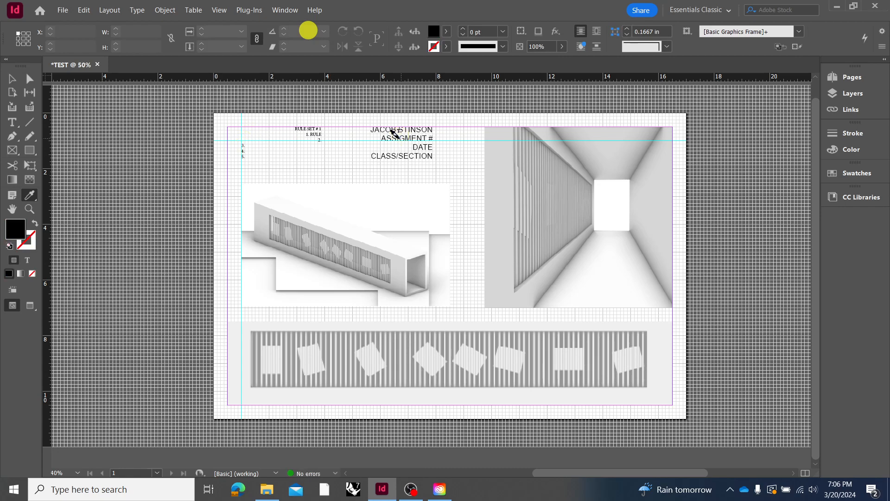
mouse_move(306, 129)
mouse_down()
mouse_move(295, 128)
mouse_move(321, 131)
mouse_up()
drag(320, 135, 239, 149)
Undo the black fill on the rule list's text frame
click(12, 77)
click(152, 132)
click(252, 153)
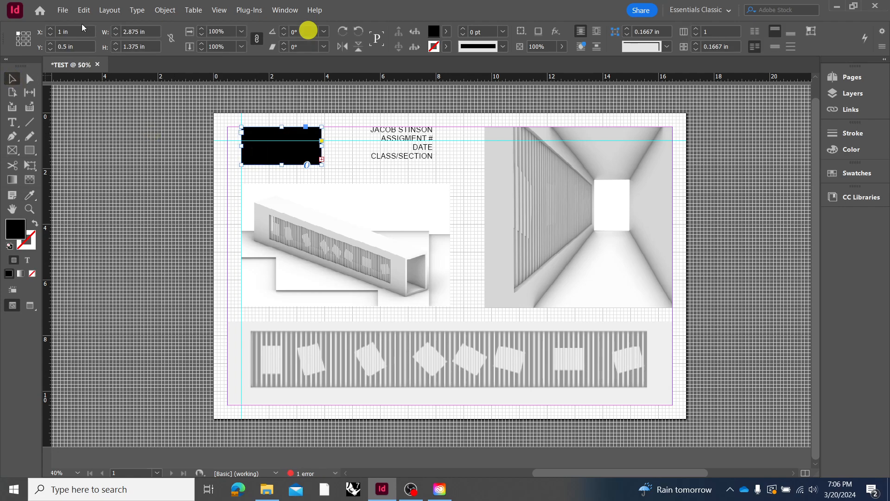
click(110, 85)
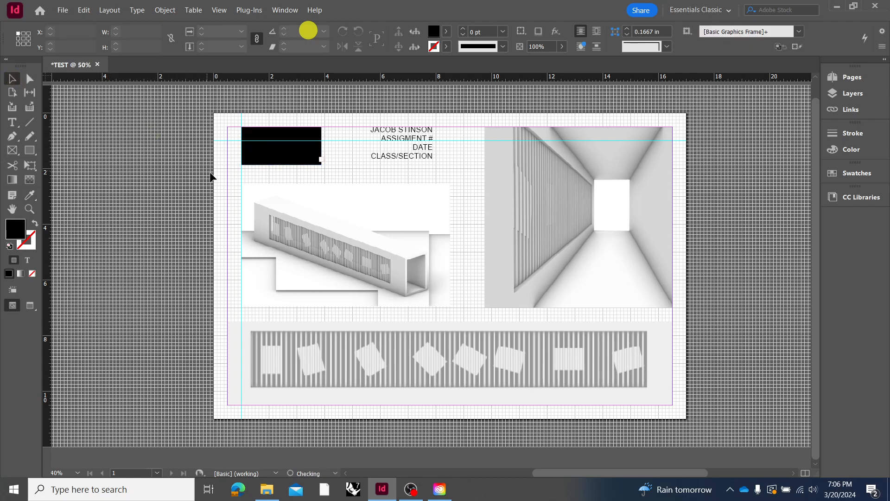
key(ctrl+z)
Set the rule list text to the Arial font
click(296, 145)
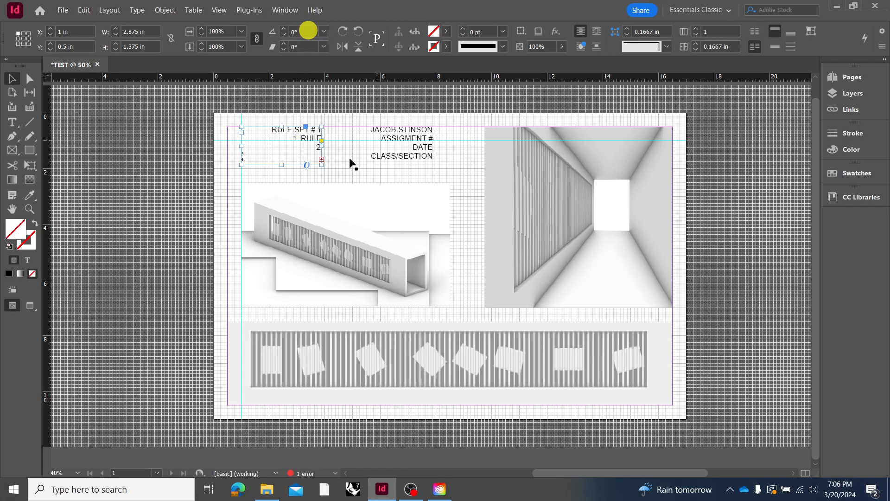
double_click(303, 144)
mouse_move(263, 136)
mouse_down()
mouse_move(304, 157)
mouse_move(251, 128)
mouse_up()
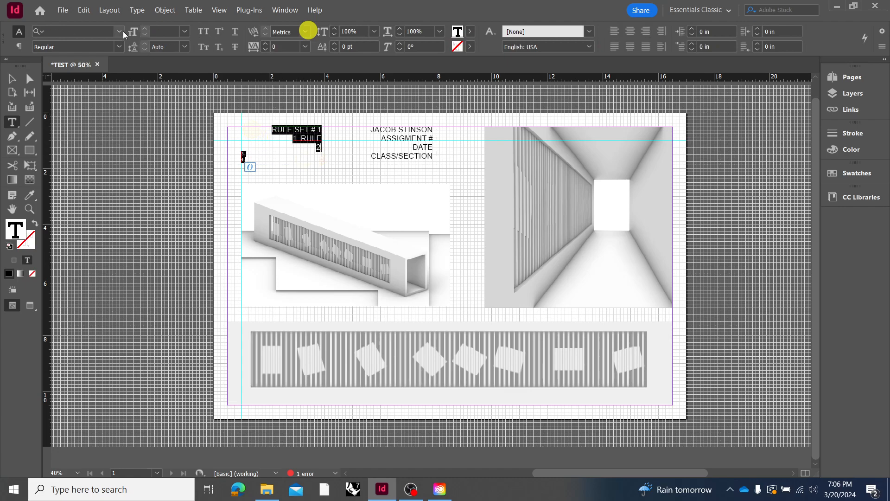
click(119, 31)
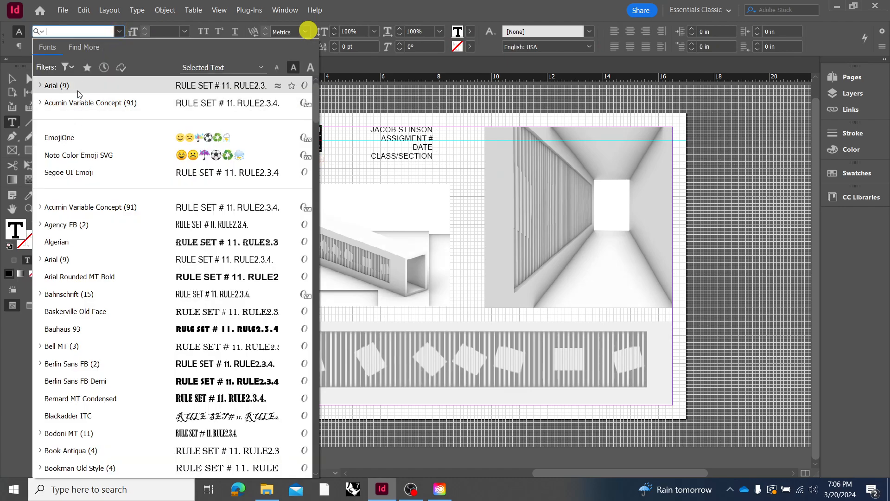
click(76, 86)
Left-align the selected rule list text and set its size to 16 pt
click(185, 31)
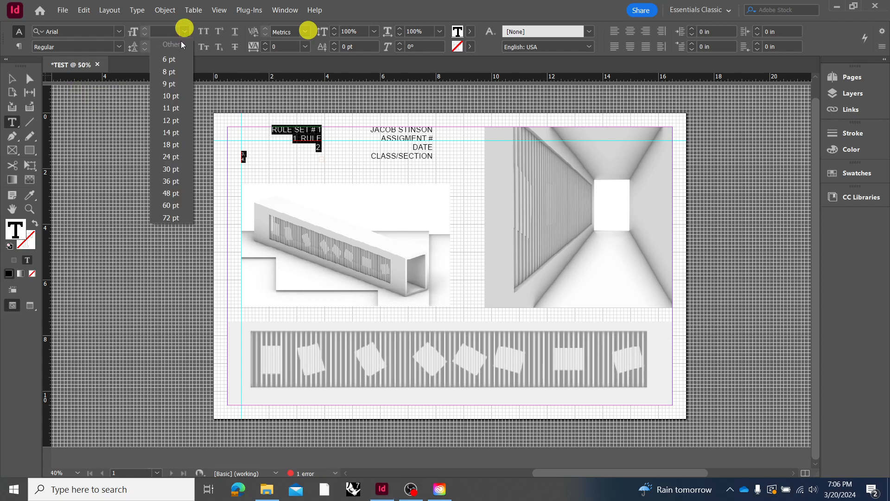
click(171, 119)
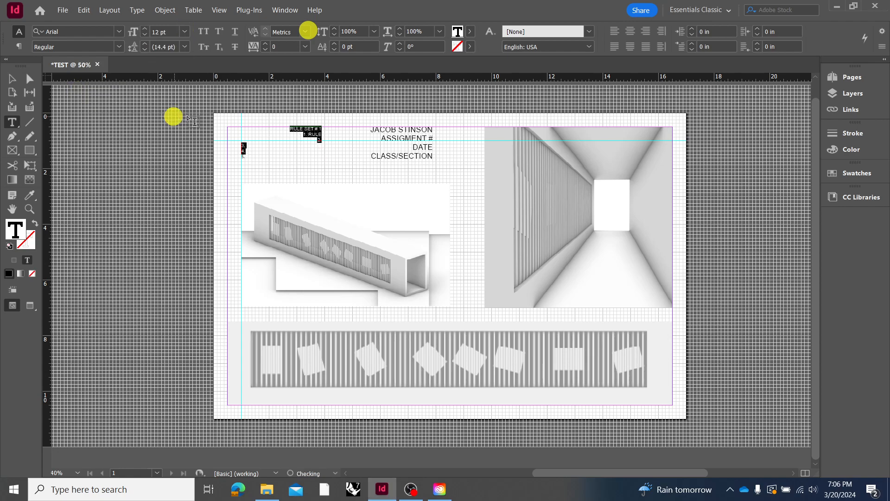
click(615, 31)
click(146, 30)
click(146, 30)
click(146, 29)
click(146, 30)
click(153, 157)
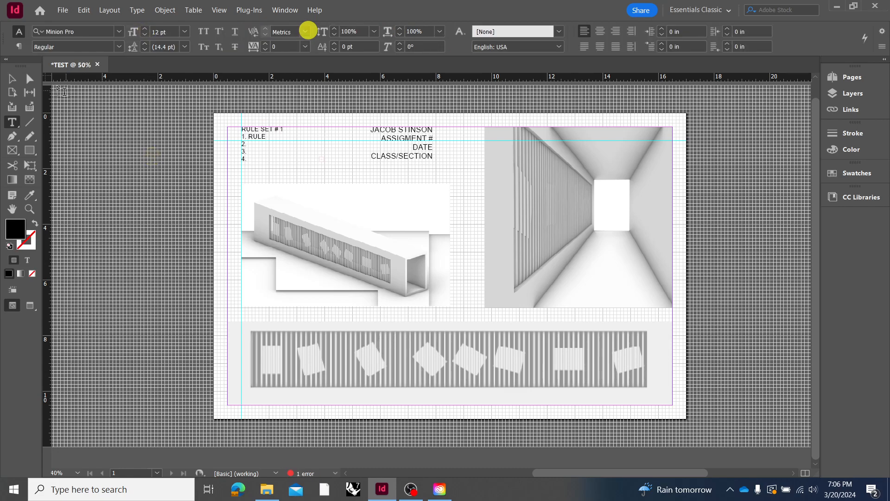
click(12, 79)
click(171, 173)
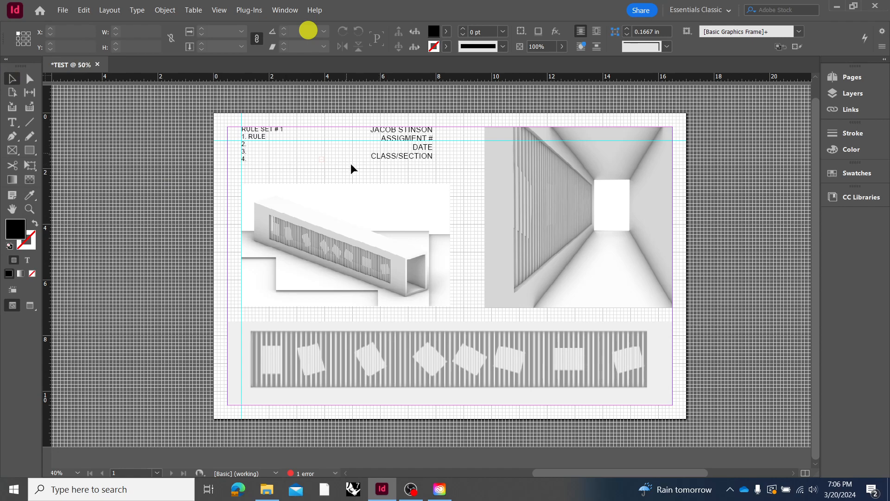
Extend the rule list's text frame downward to make room for line 5
click(253, 144)
mouse_move(283, 164)
mouse_down()
mouse_move(284, 172)
mouse_move(243, 157)
mouse_move(240, 144)
mouse_up()
click(253, 163)
double_click(253, 164)
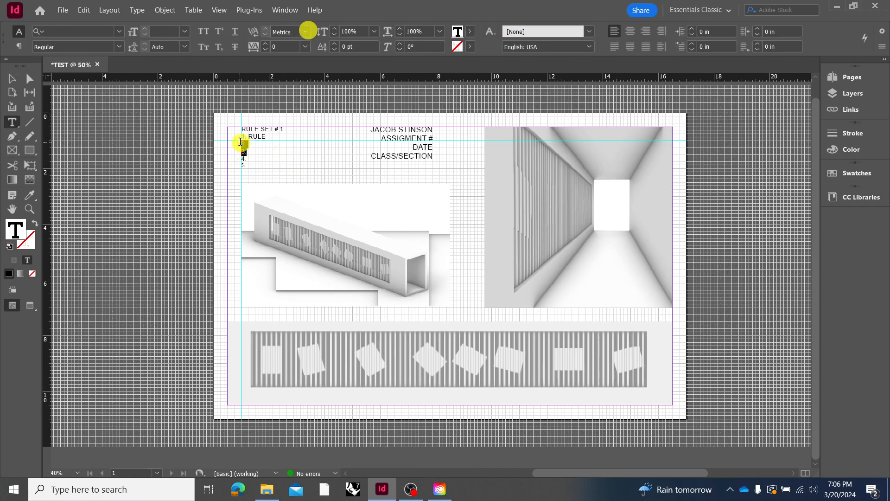
Copy the 16 pt Arial formatting from line 2 to line 5 of the rule list with the Eyedropper
click(29, 195)
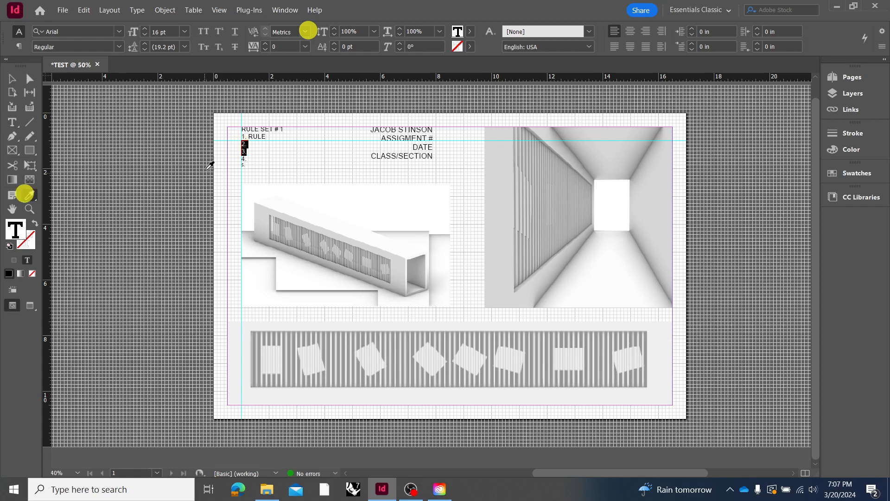
click(244, 144)
click(244, 166)
click(237, 165)
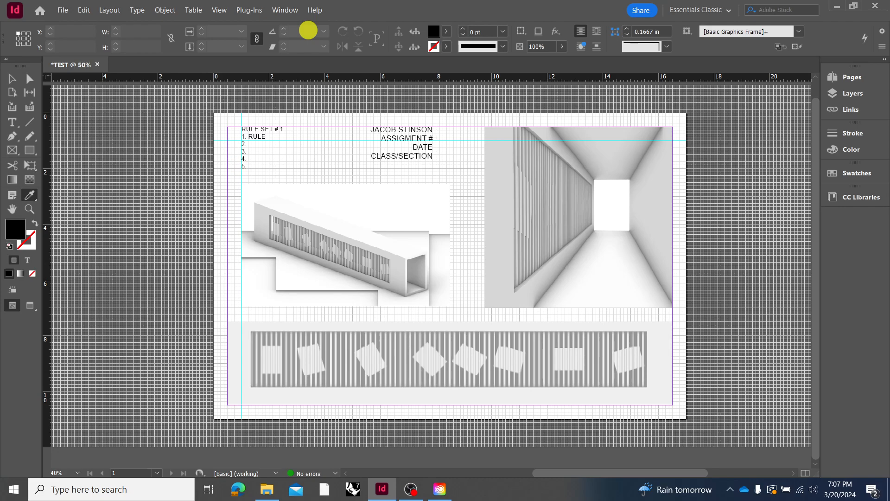
click(12, 79)
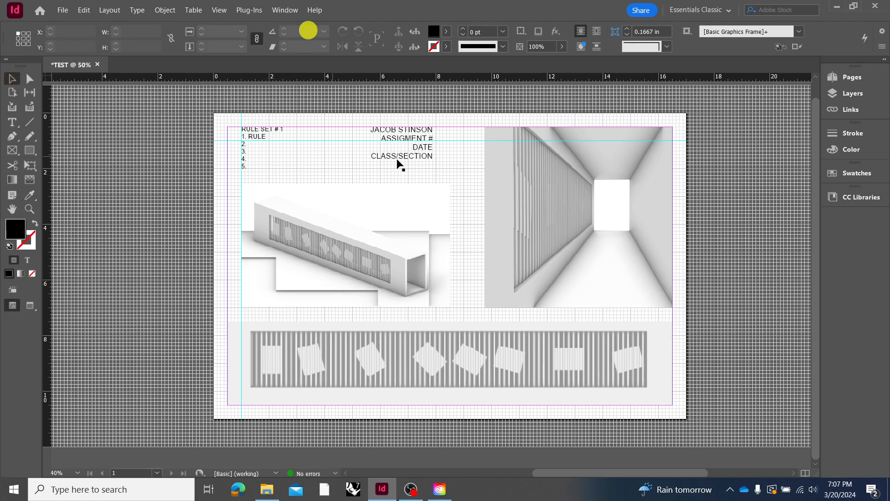
Switch the screen mode to Preview and check the layout without guides or frame edges
click(219, 10)
mouse_move(250, 173)
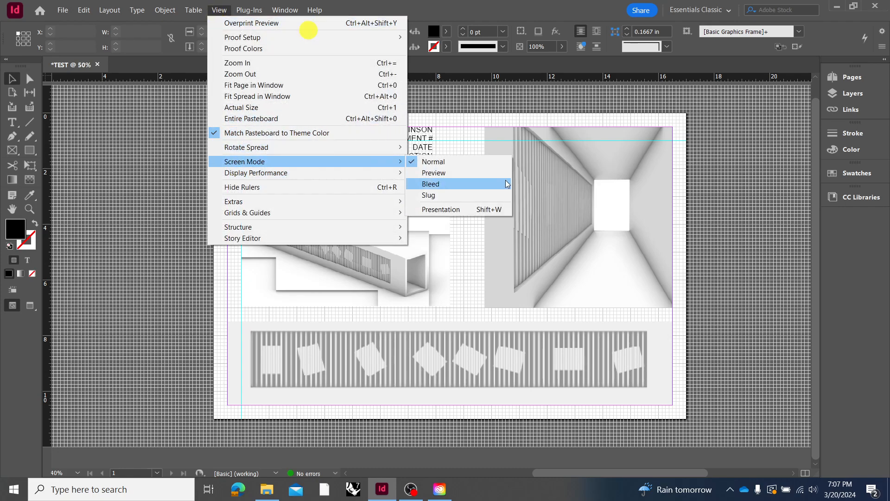
click(501, 173)
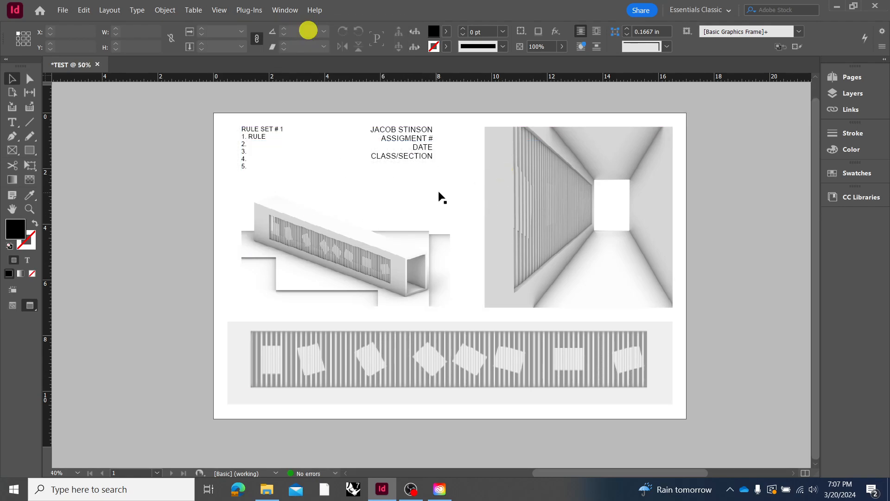
click(431, 140)
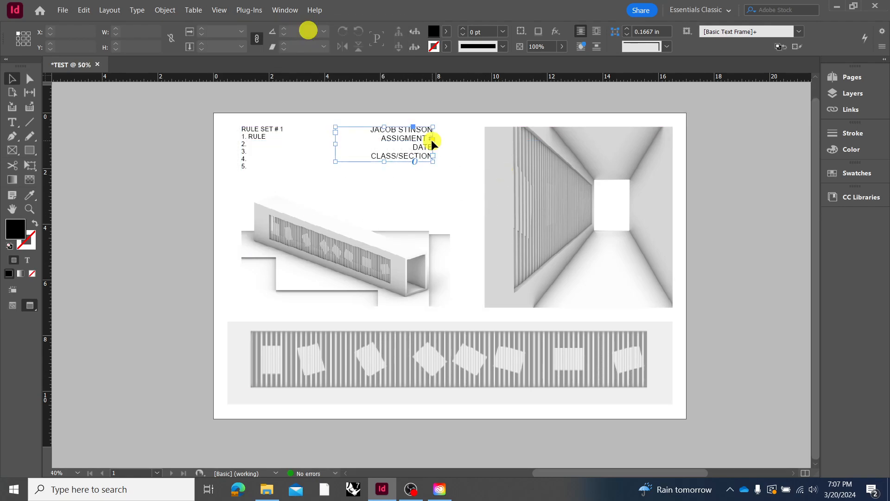
click(473, 216)
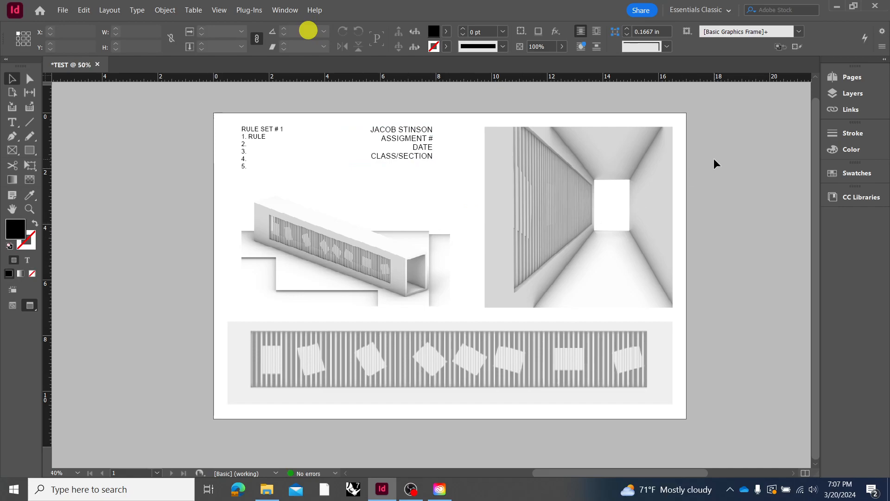
Add a blank second page to the document, undo it and return to page 1
click(840, 79)
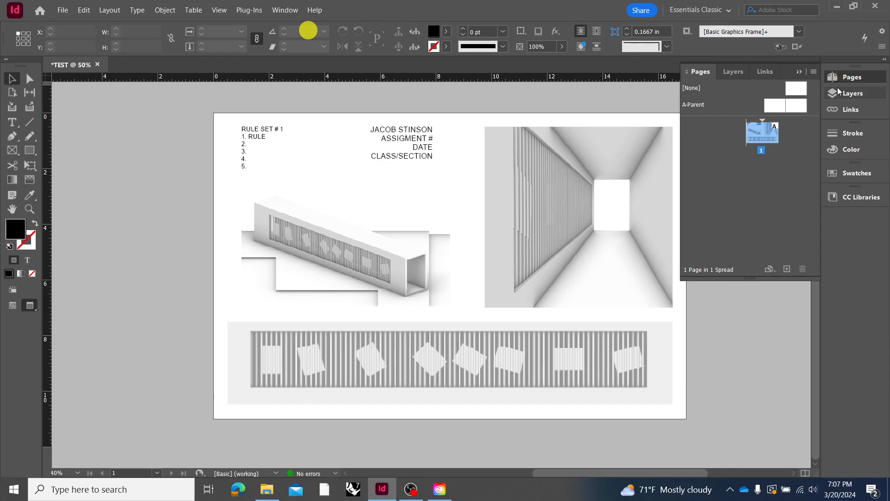
click(786, 269)
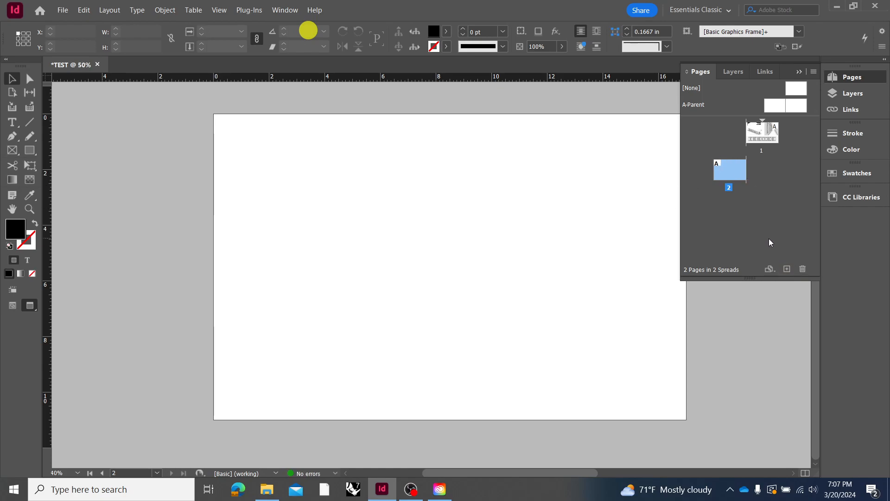
key(ctrl+z)
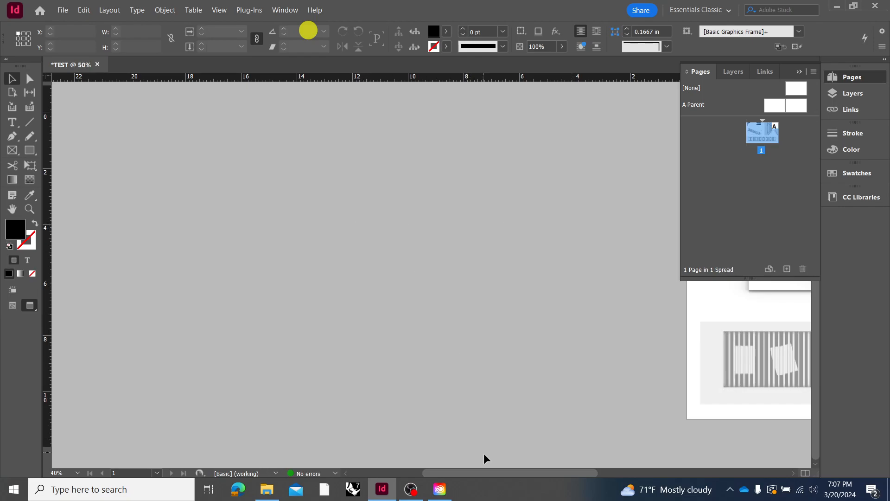
drag(487, 472, 604, 471)
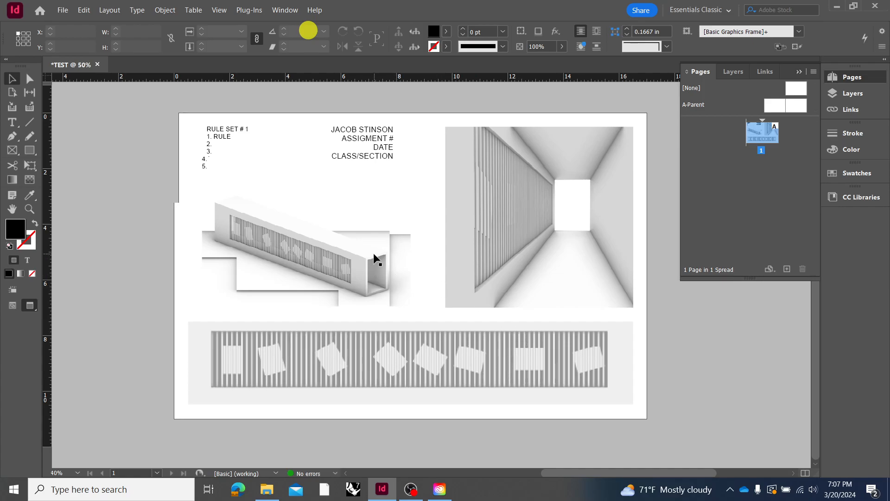
Duplicate the page 1 spread as page 2 and duplicate page 2 as page 3, keeping the same layout
right_click(774, 134)
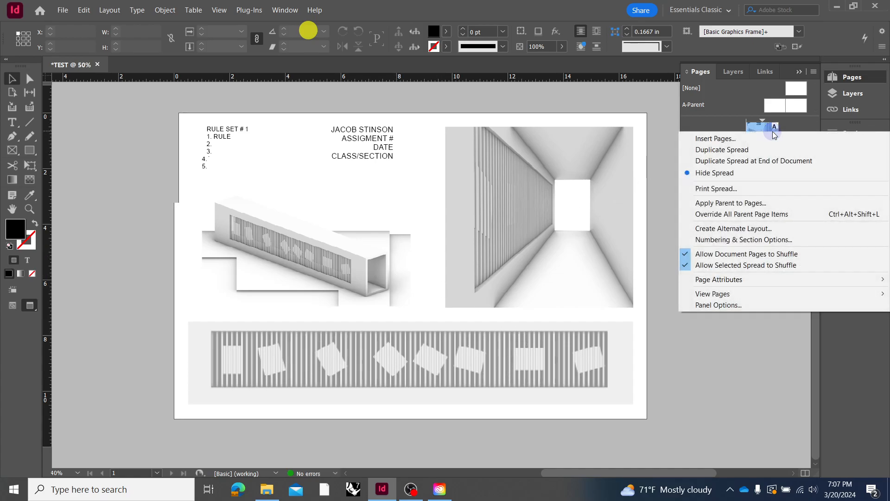
click(760, 150)
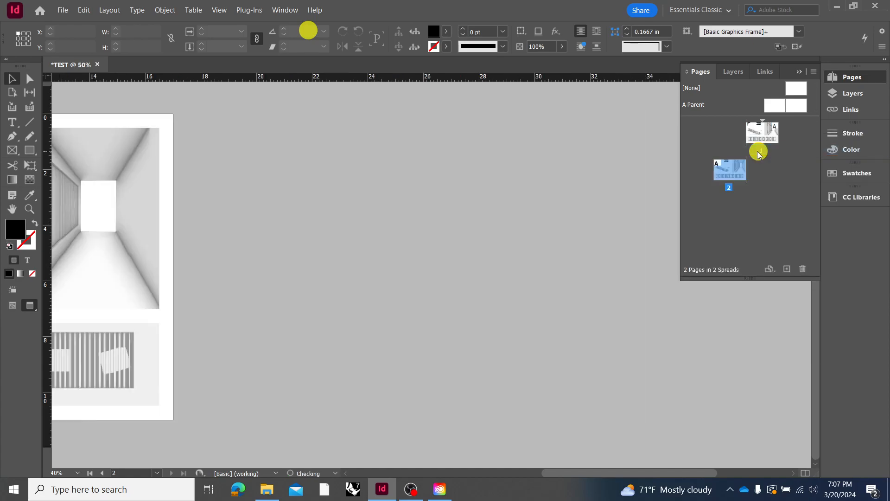
right_click(733, 170)
click(733, 199)
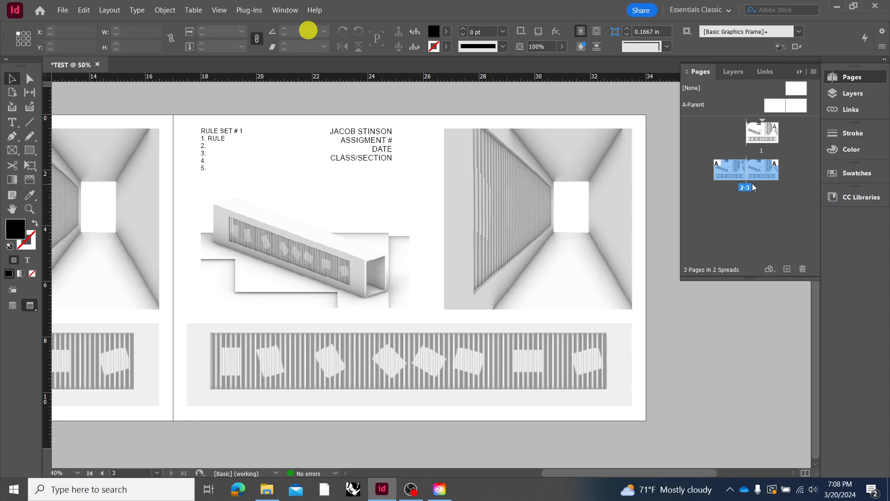
drag(597, 475, 539, 469)
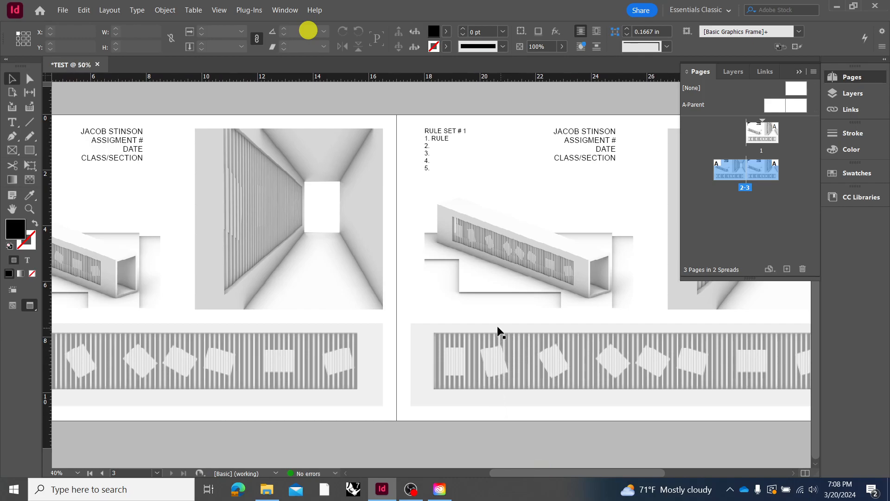
drag(497, 471, 473, 456)
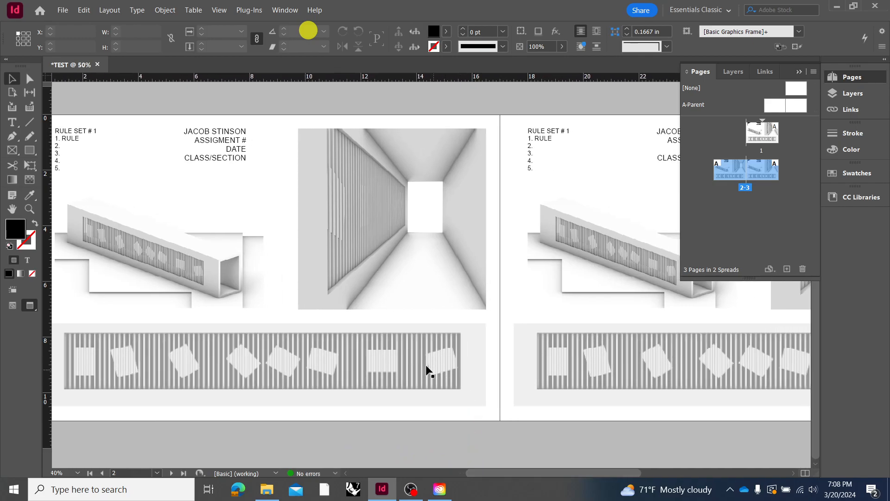
key(ctrl+minus)
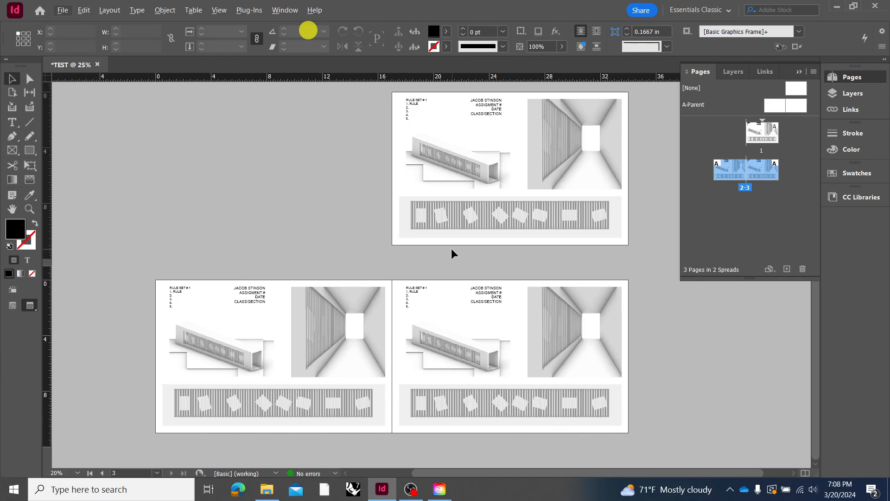
Turn off Facing Pages in the document setup so the three pages are laid out singly
click(65, 11)
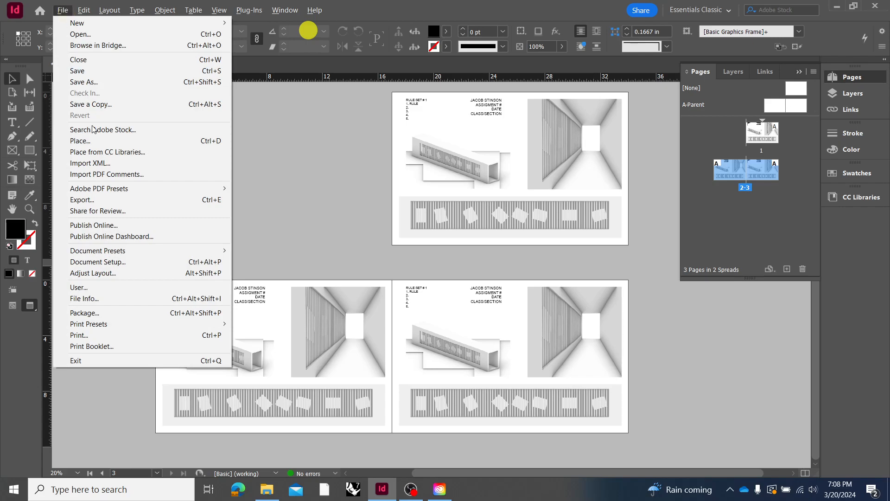
click(127, 263)
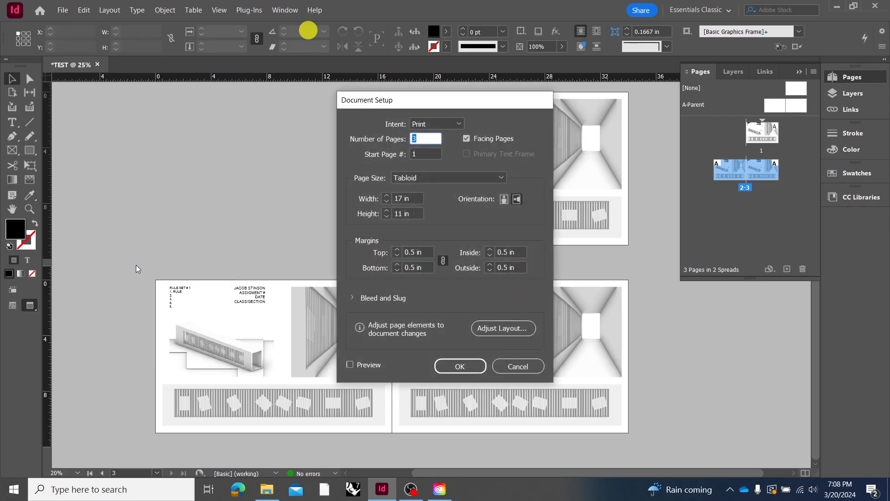
click(465, 139)
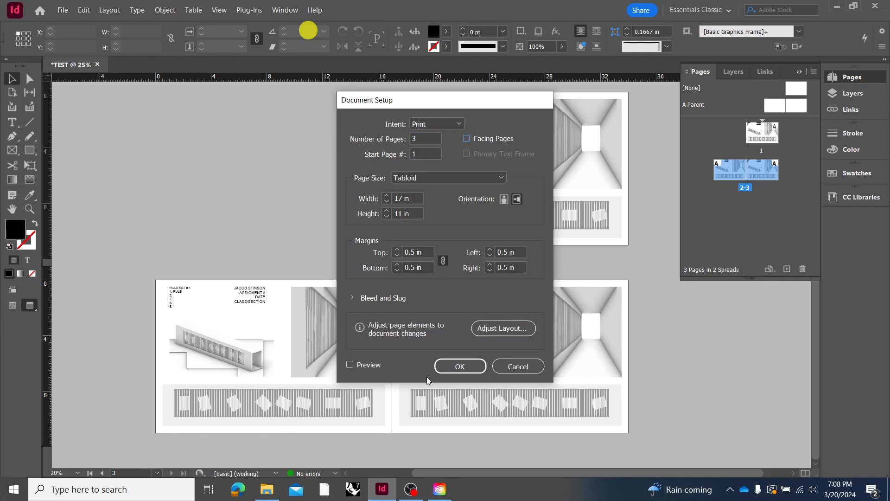
click(452, 366)
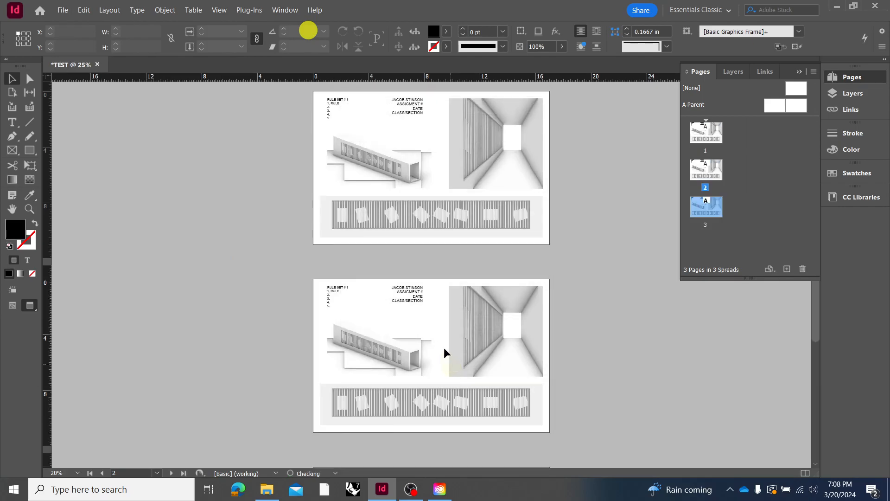
Change the rule list heading on page 2 to "RULE SET # 2"
scroll(420, 333, down, 5)
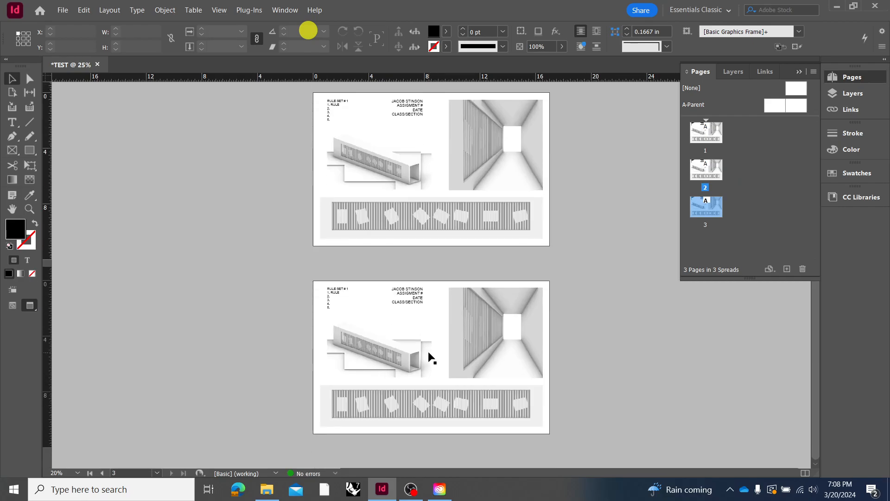
scroll(429, 356, up, 2)
scroll(557, 292, up, 4)
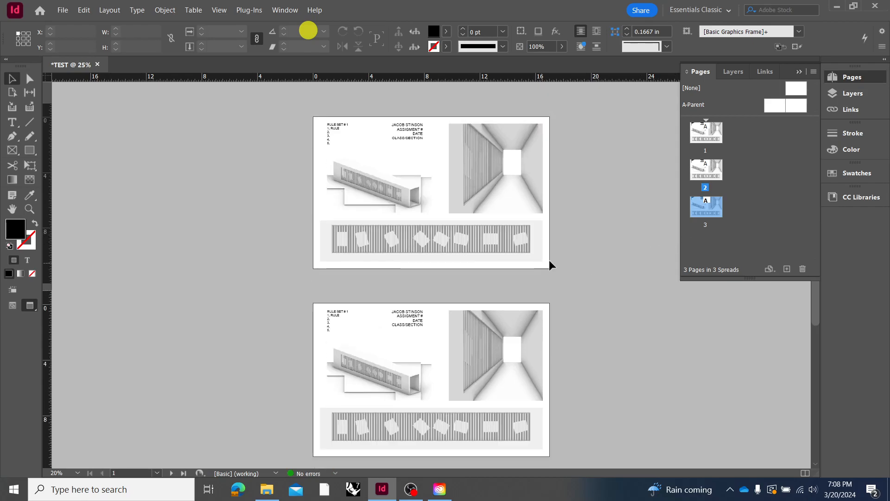
click(341, 315)
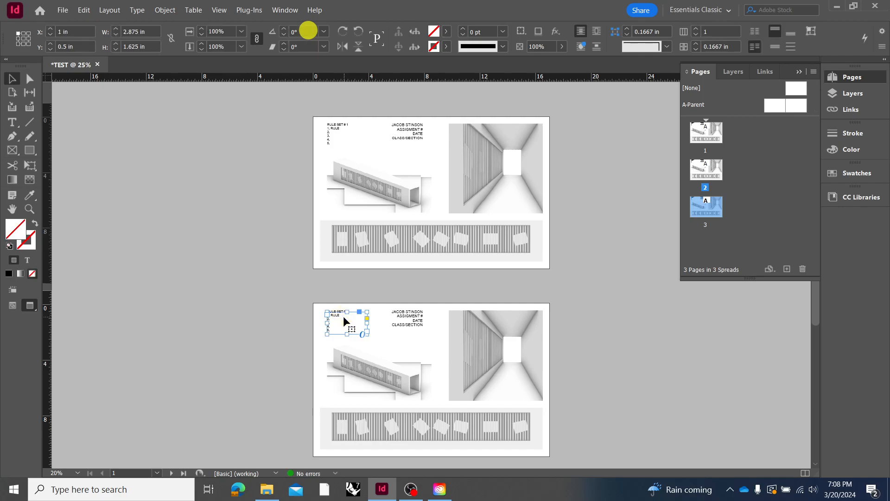
scroll(343, 316, up, 3)
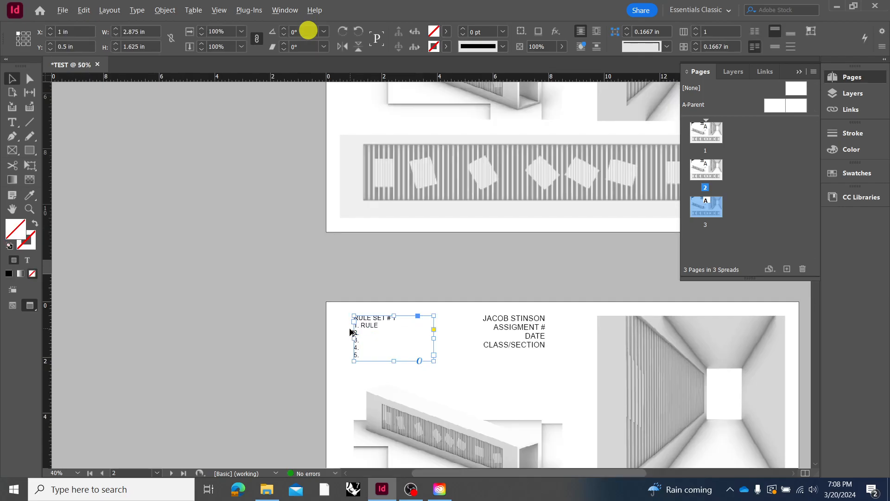
double_click(421, 314)
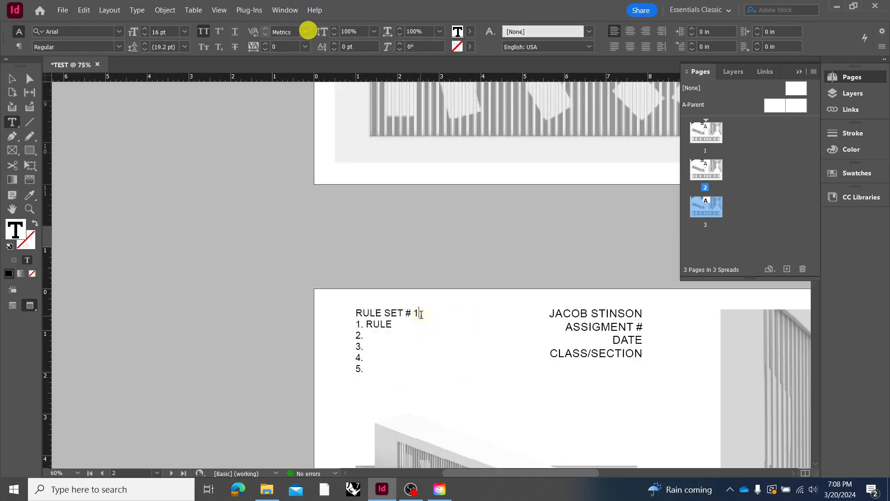
key(BackSpace)
text(2)
Change the rule list heading on page 3 to "RULE SET # 3" and deselect the text frame
scroll(421, 315, down, 8)
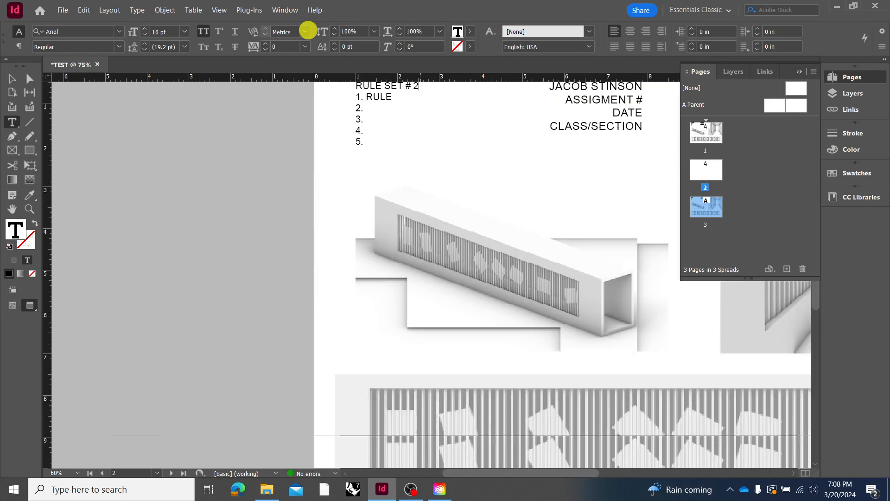
click(418, 293)
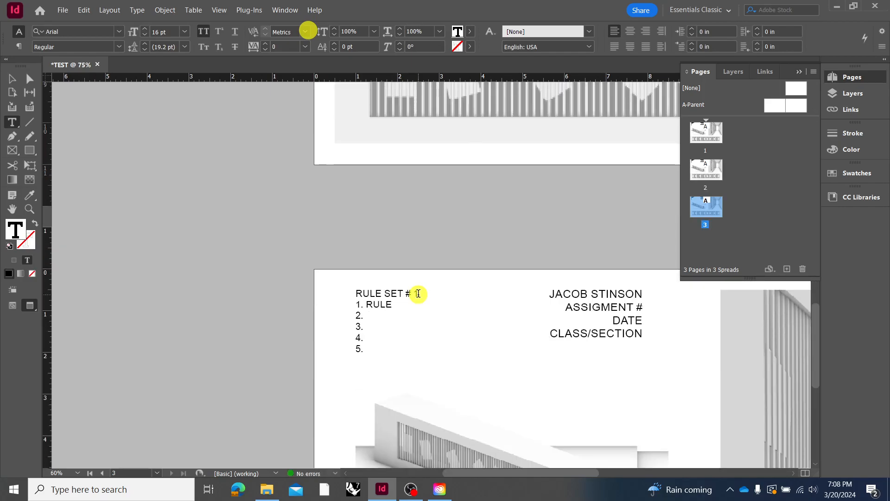
key(BackSpace)
text(3)
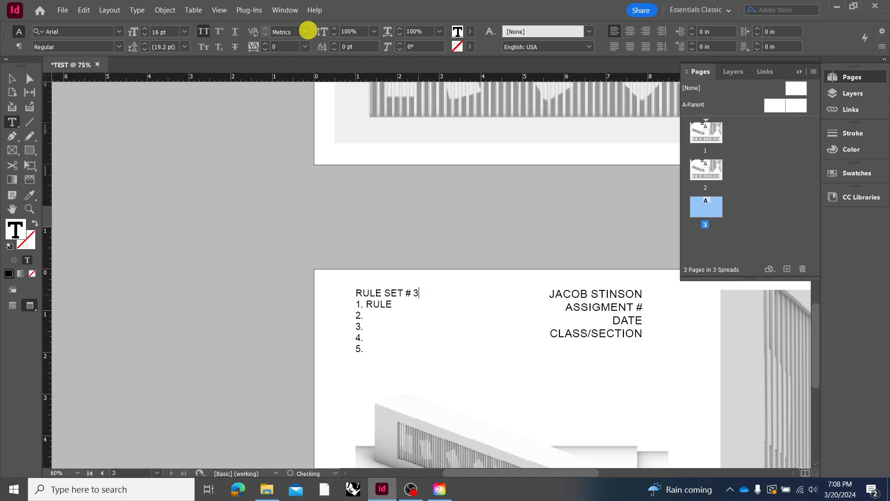
scroll(326, 219, down, 2)
click(11, 78)
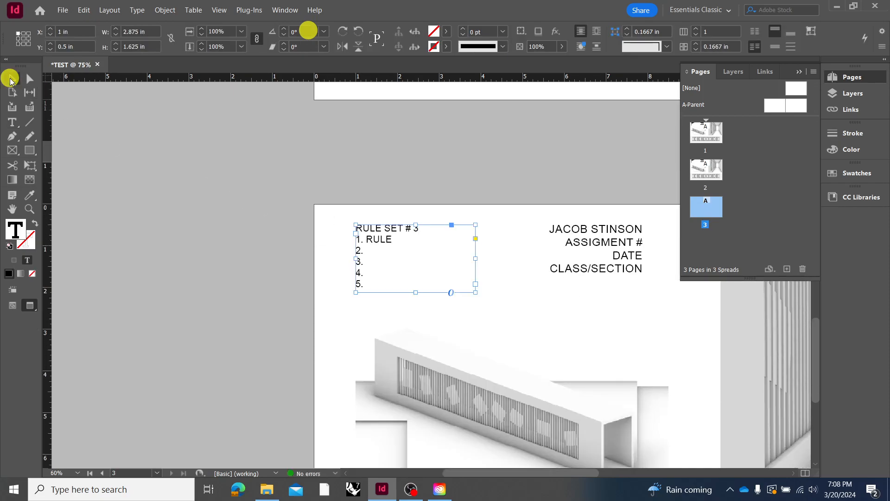
click(275, 204)
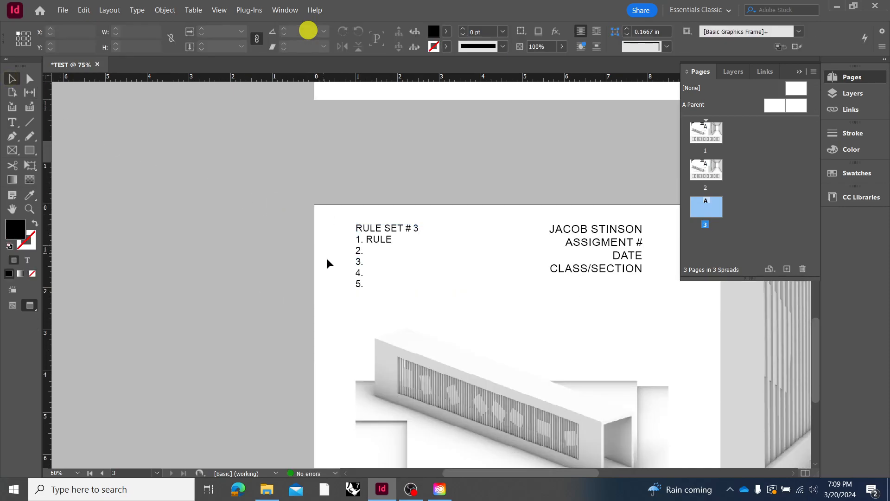
Delete the interior, axonometric and elevation drawings from page 3 together with their frames
drag(470, 474, 490, 474)
scroll(416, 434, down, 3)
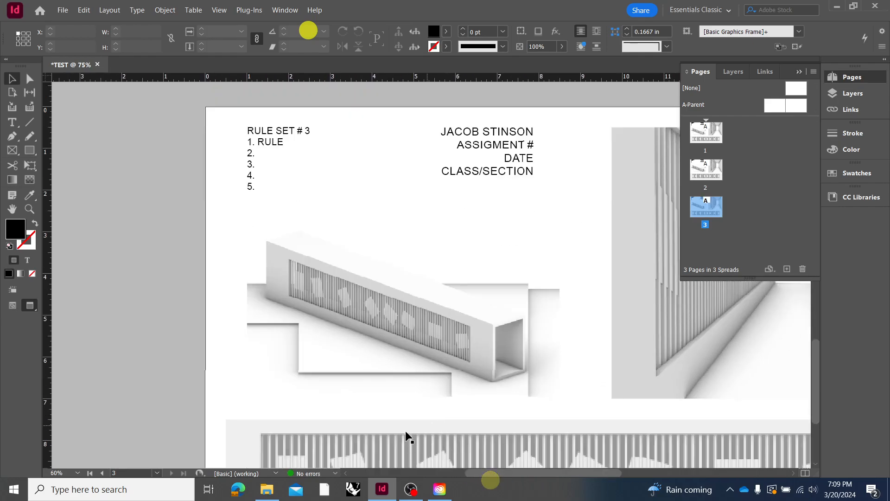
click(267, 489)
click(88, 379)
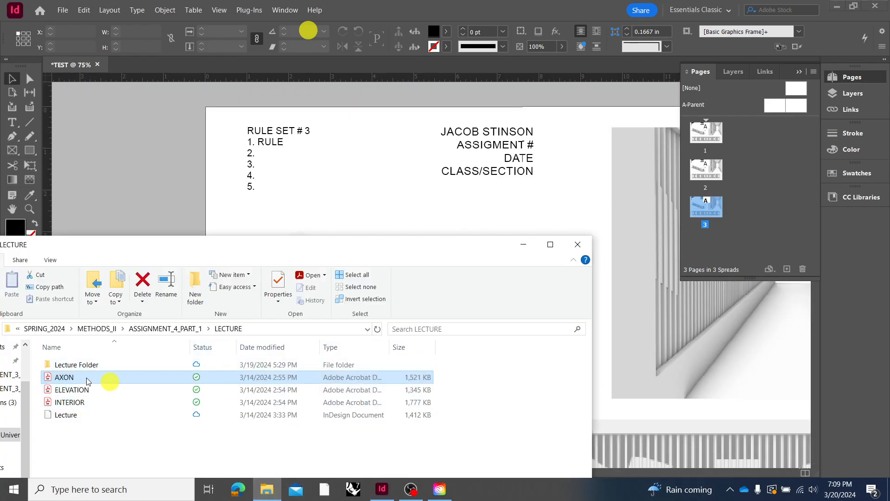
click(664, 316)
key(Delete)
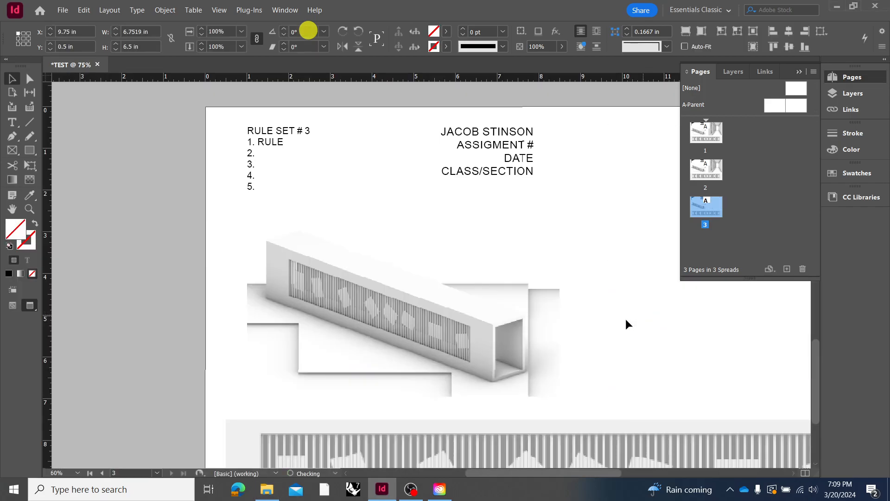
click(475, 360)
key(Delete)
click(491, 453)
key(Delete)
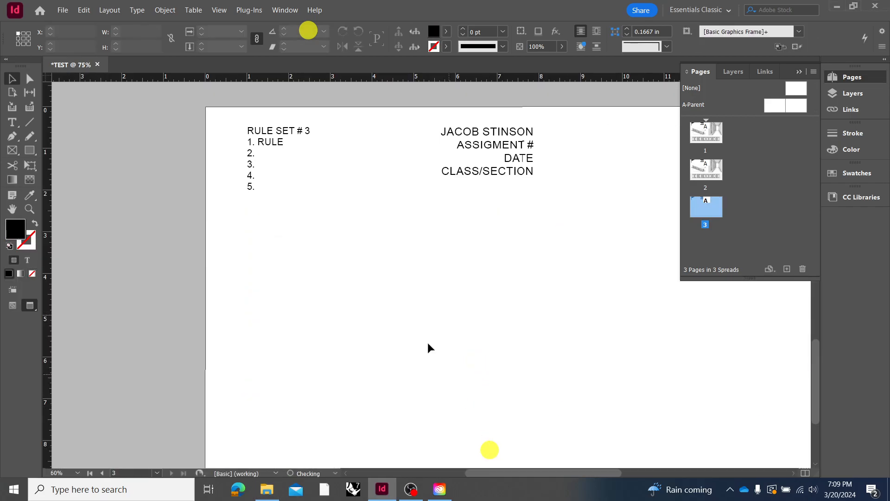
Set the screen mode to Normal to show the grid, guides and margins
click(231, 10)
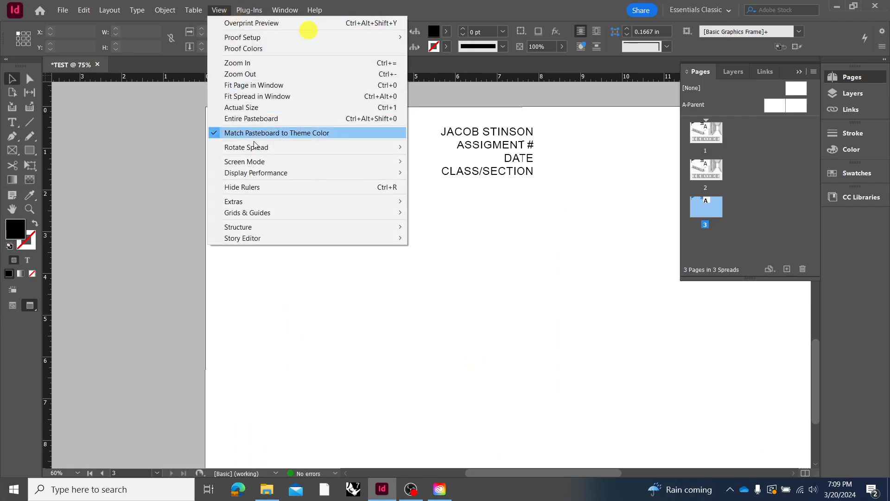
mouse_move(259, 174)
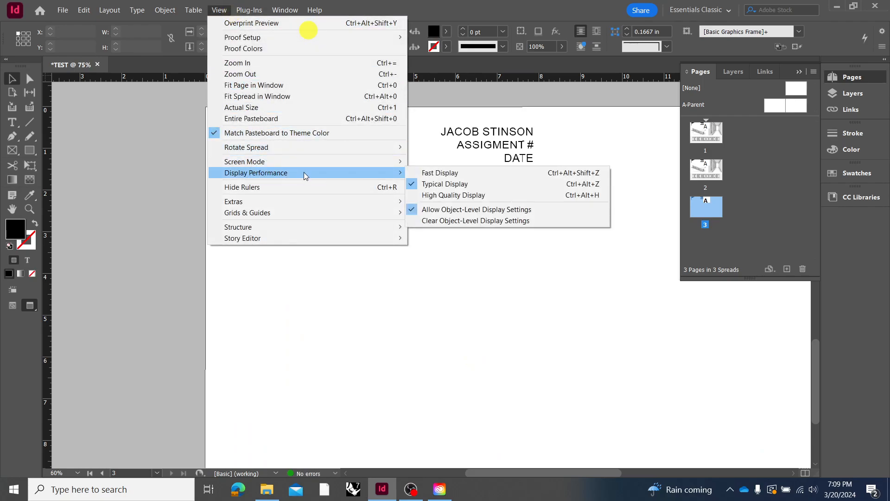
mouse_move(302, 165)
click(423, 162)
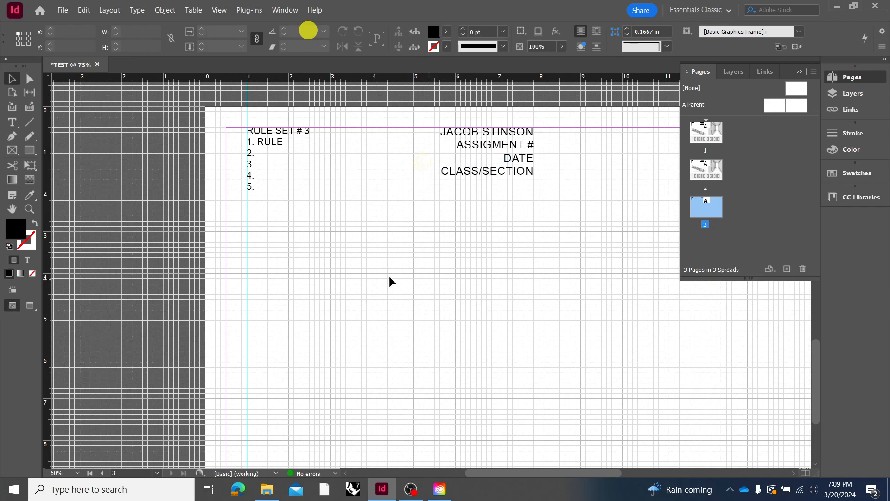
Undo the deletion of the three drawing frames on page 3
key(ctrl+z)
key(ctrl+z)
key(ctrl+z)
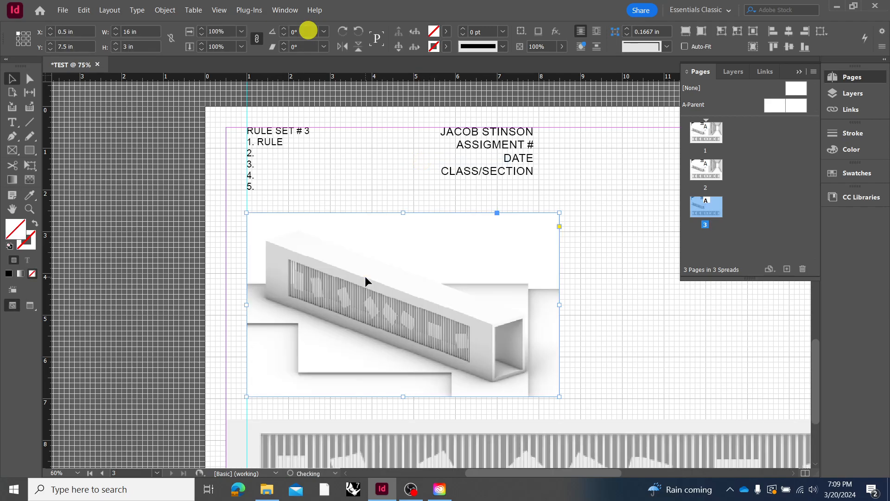
Delete only the image content of the interior, axonometric and elevation frames on page 3, keeping the empty frames
scroll(366, 277, down, 1)
key(ctrl+minus)
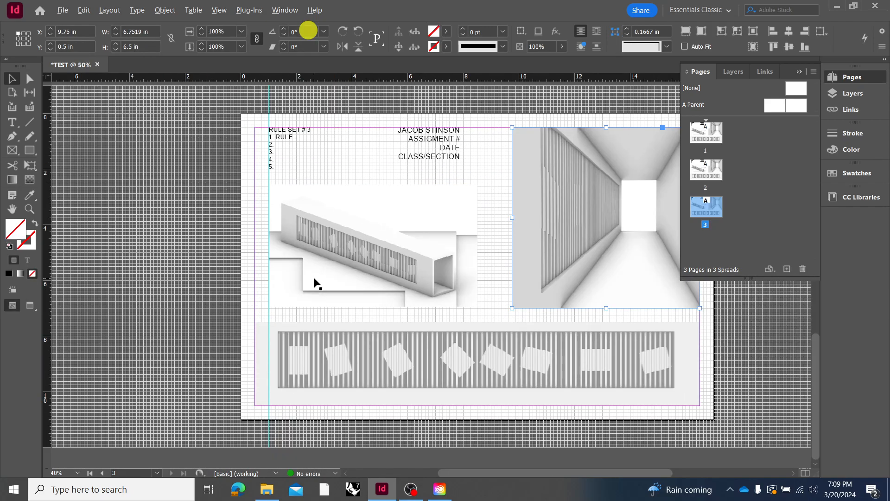
click(569, 257)
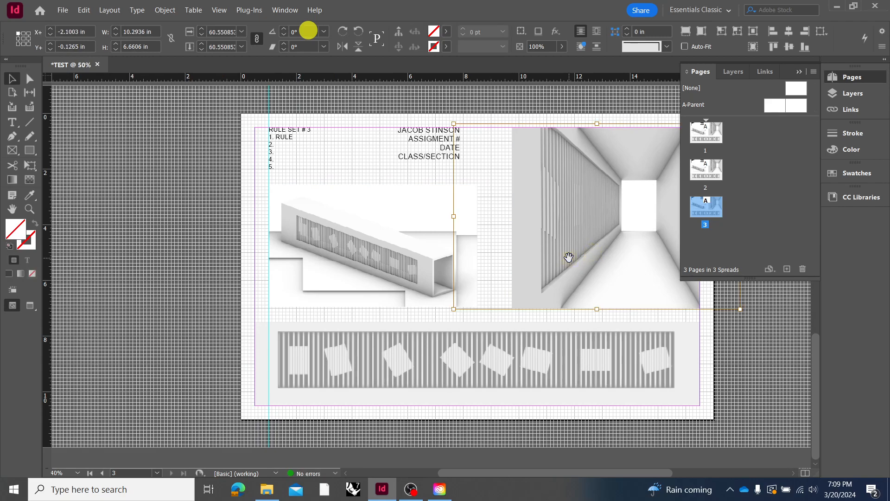
key(Delete)
click(449, 272)
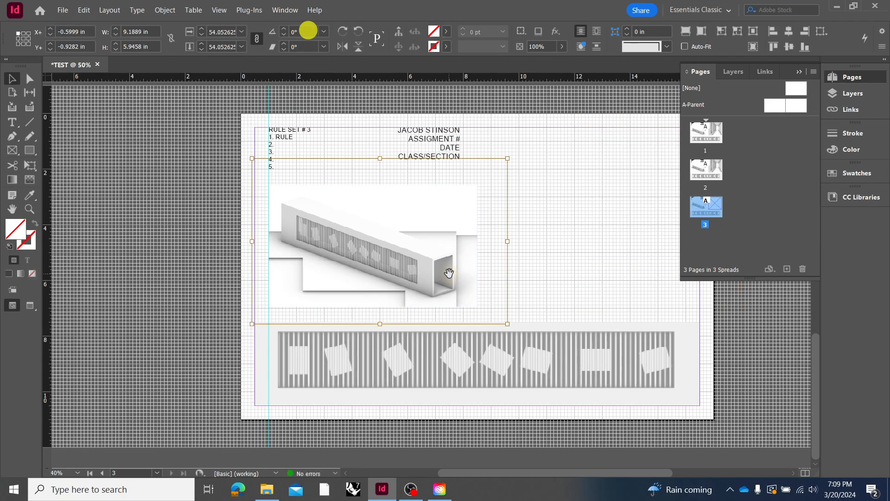
key(Delete)
click(466, 348)
key(Delete)
Show the frame edges to reveal the empty image frames on page 3, and clear the selection
click(445, 275)
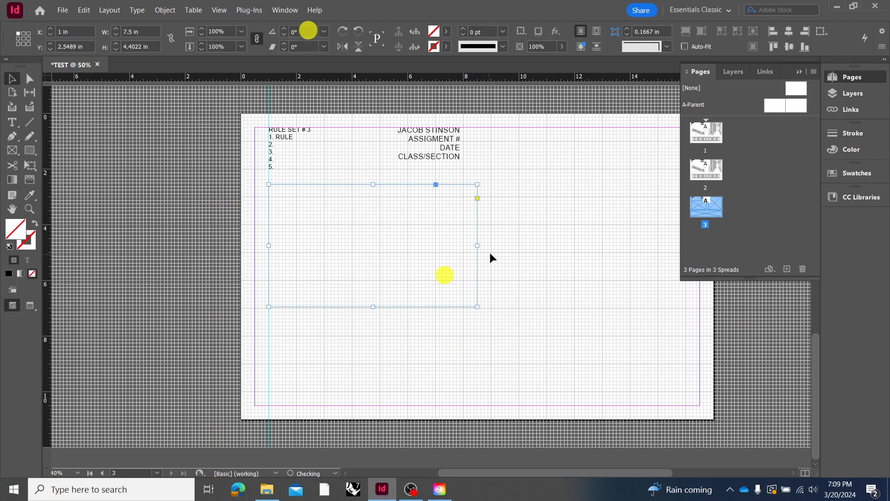
click(219, 9)
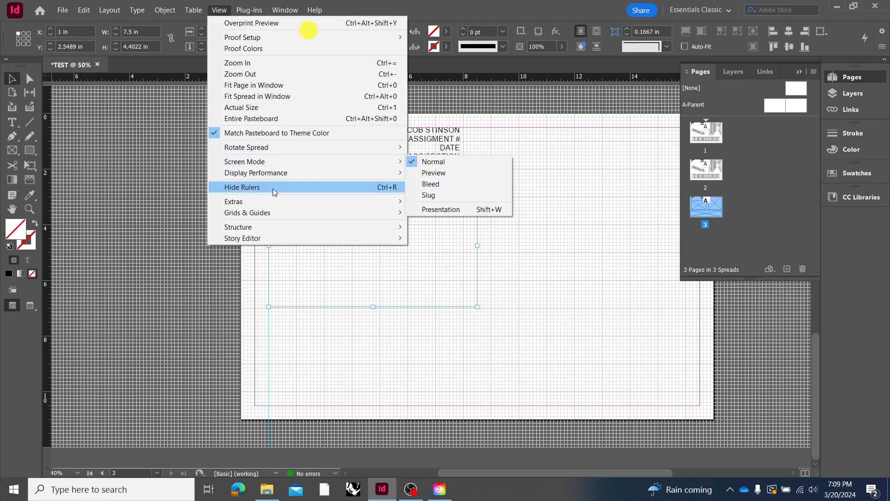
mouse_move(274, 212)
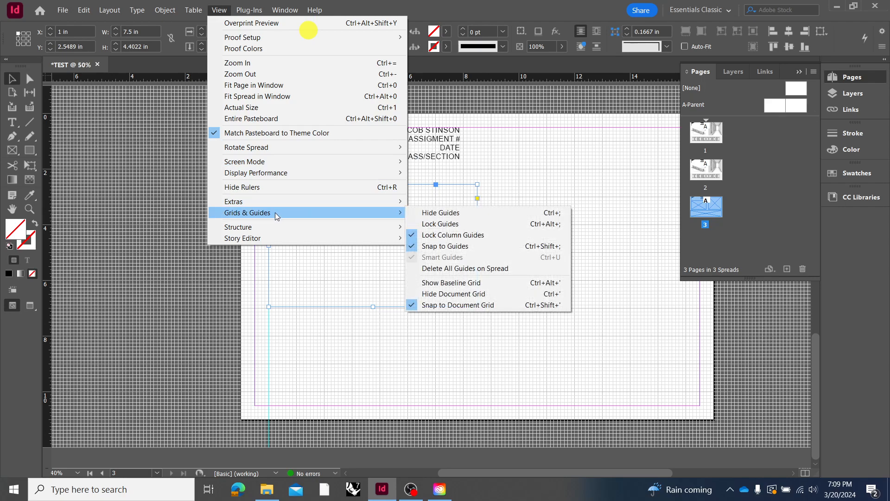
mouse_move(335, 204)
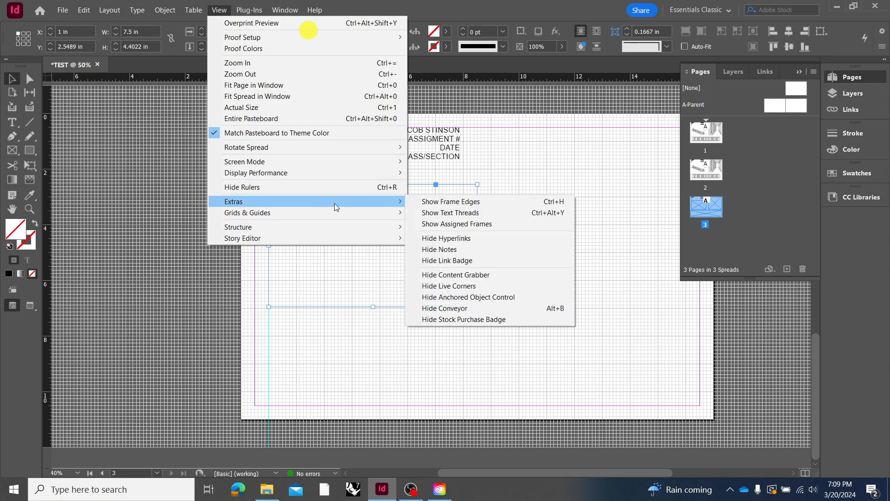
click(432, 203)
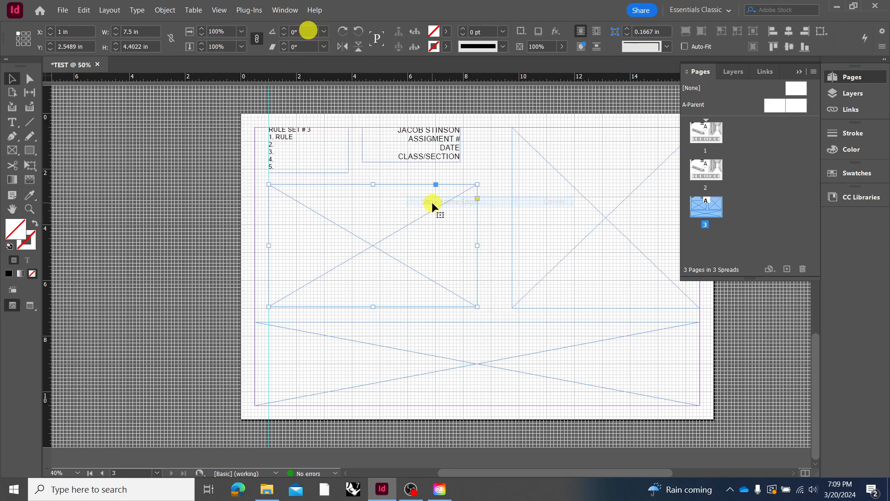
click(490, 173)
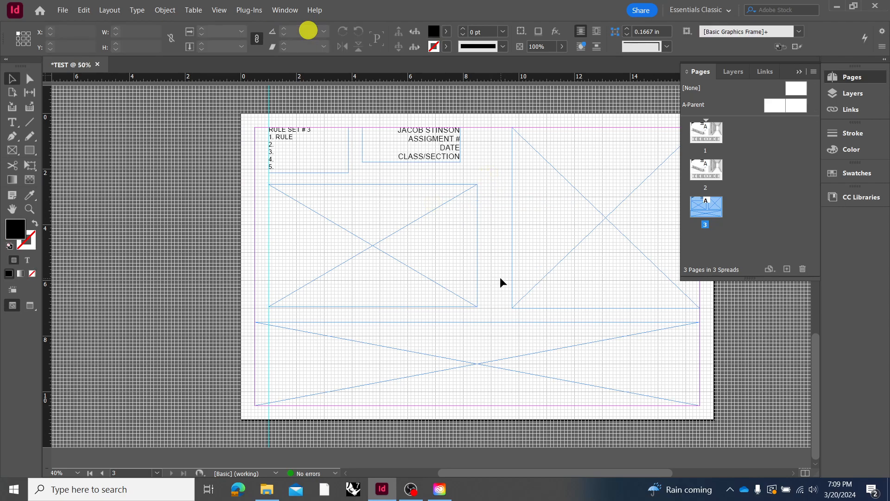
Place AXON from the LECTURE folder in File Explorer into the empty frame below the text labels and ELEVATION into the wide bottom frame on page 3
click(267, 491)
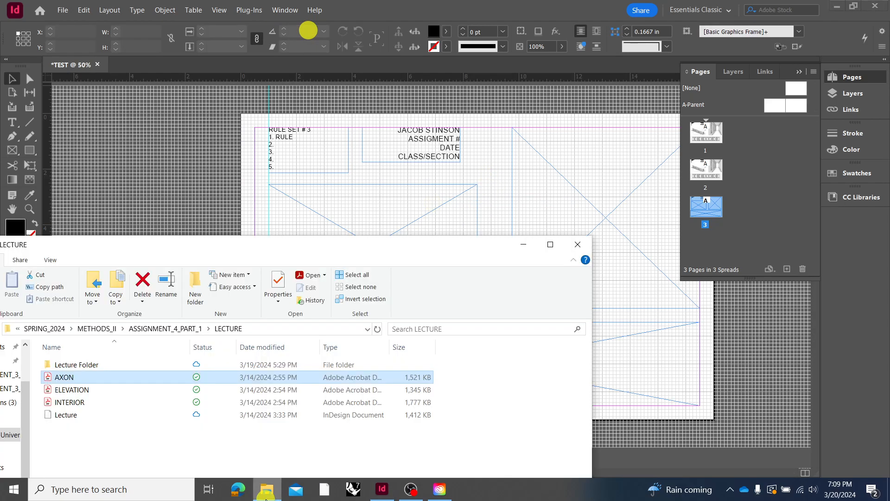
click(73, 380)
click(111, 390)
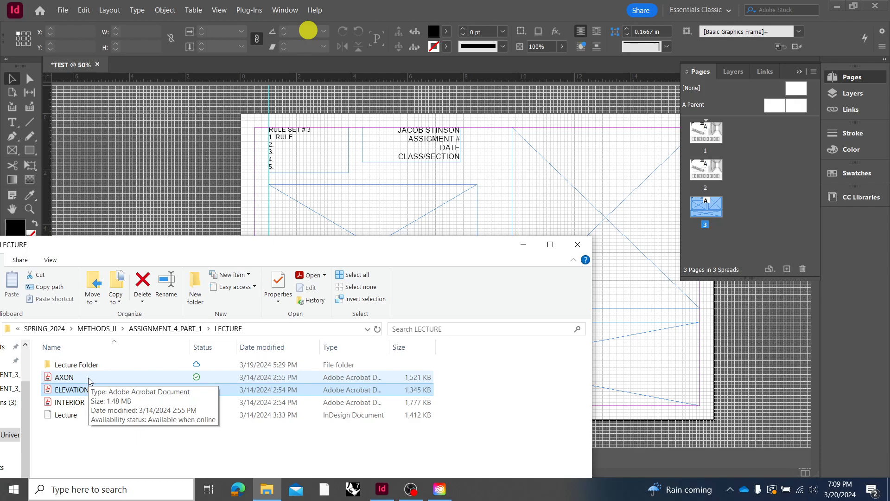
drag(88, 378, 411, 222)
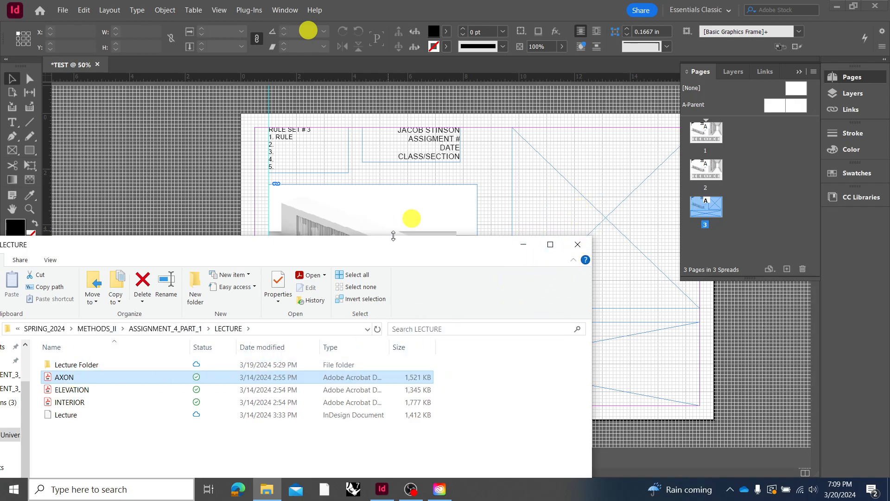
click(80, 389)
drag(80, 389, 642, 373)
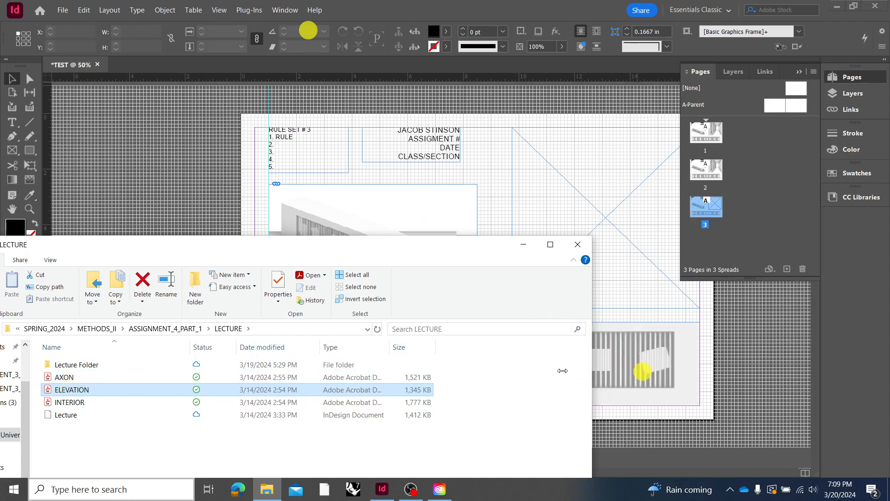
Place INTERIOR from the LECTURE folder into the remaining empty frame on page 3 and clear the selection
drag(90, 403, 601, 192)
click(507, 105)
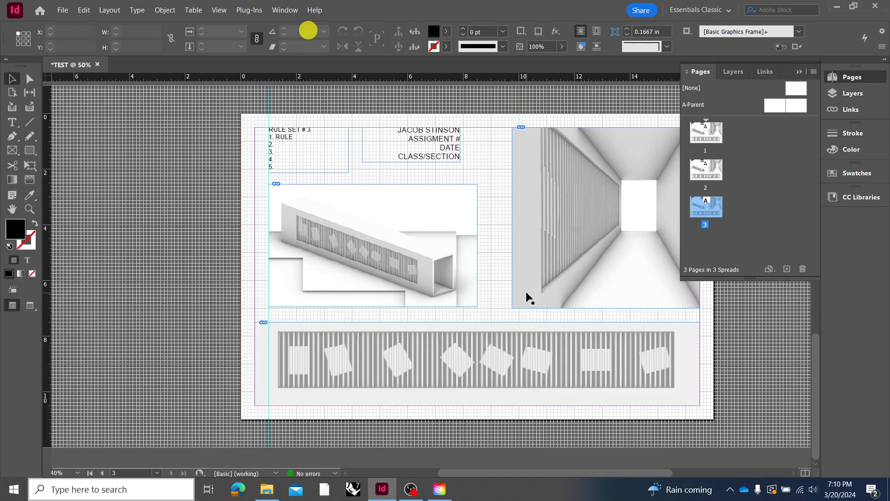
click(491, 296)
Try pasting the clipboard contents in place on page 3, and undo the paste
scroll(728, 360, up, 1)
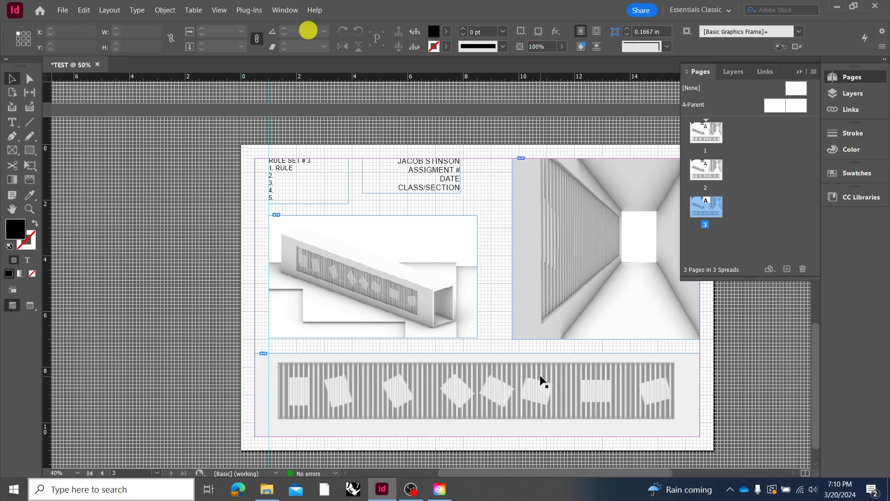
scroll(541, 381, up, 5)
scroll(510, 378, down, 1)
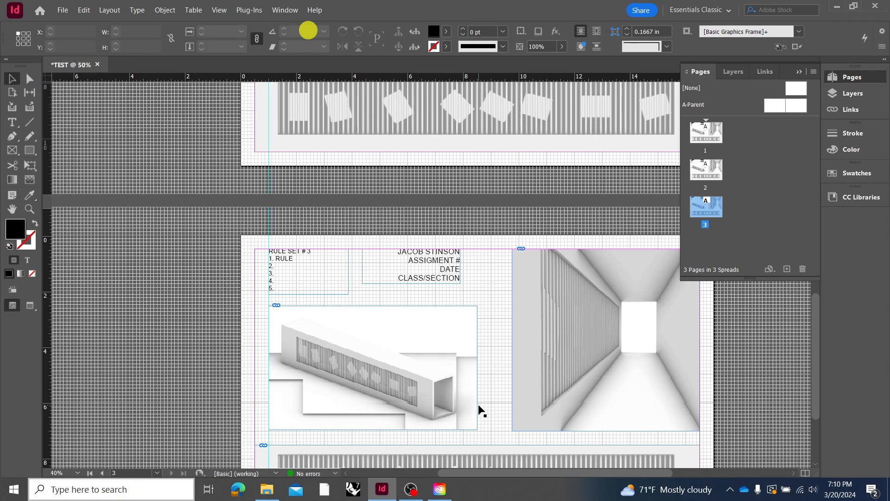
click(431, 342)
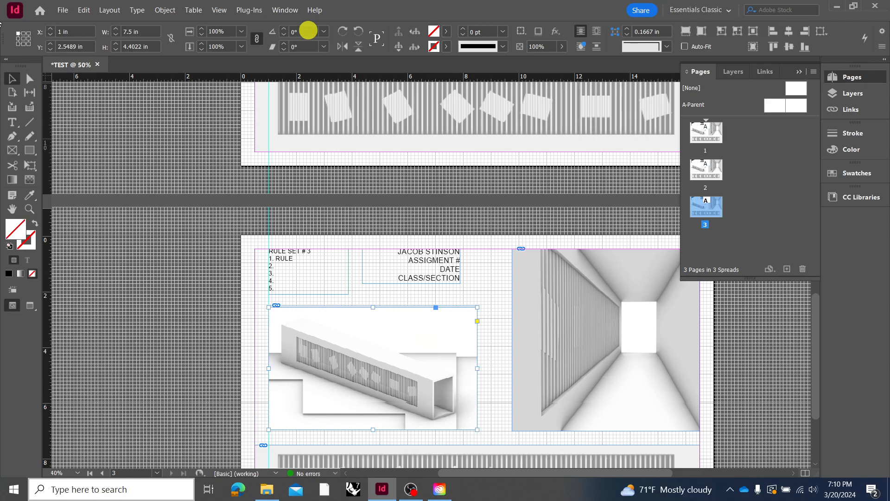
click(84, 10)
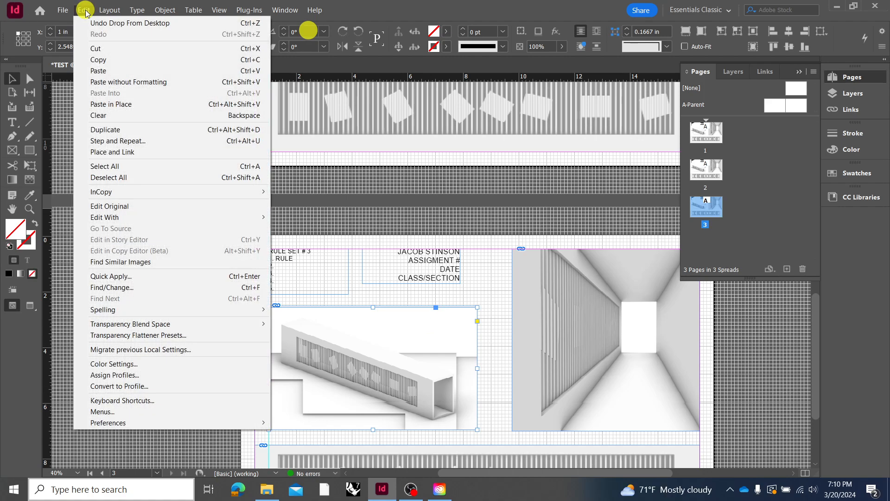
click(143, 112)
click(483, 294)
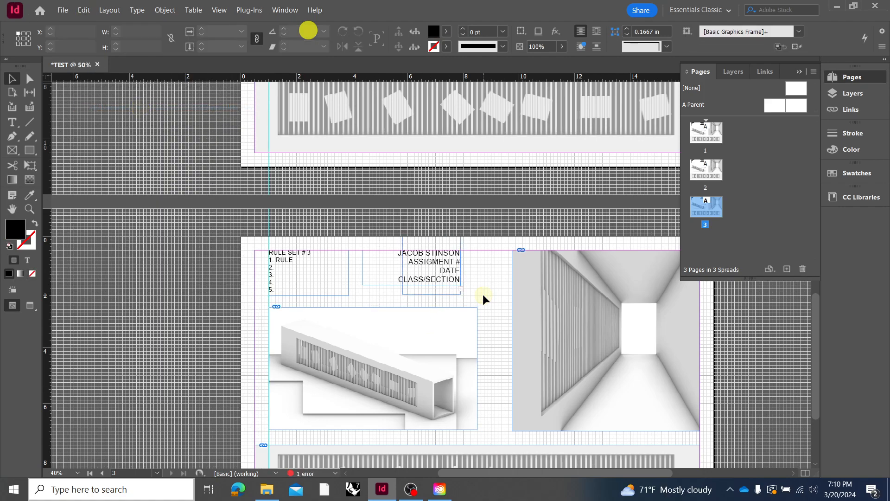
key(ctrl+z)
Add a blank fourth page after page 3
click(787, 268)
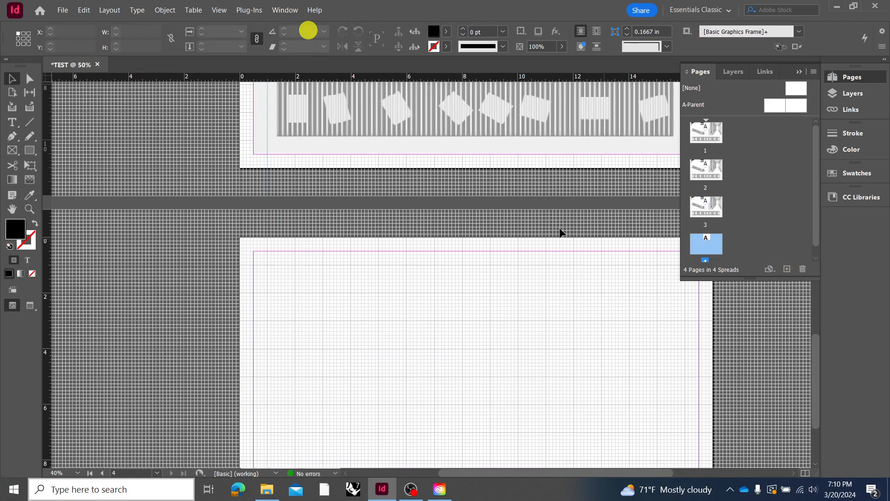
scroll(533, 228, up, 4)
alt+scroll(354, 248, down, 2)
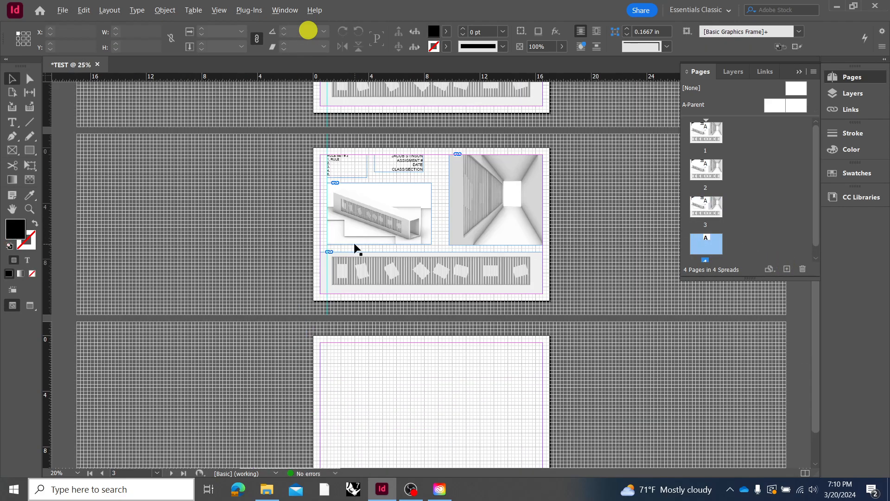
Copy all objects from page 3 and paste them in place on page 4
click(553, 194)
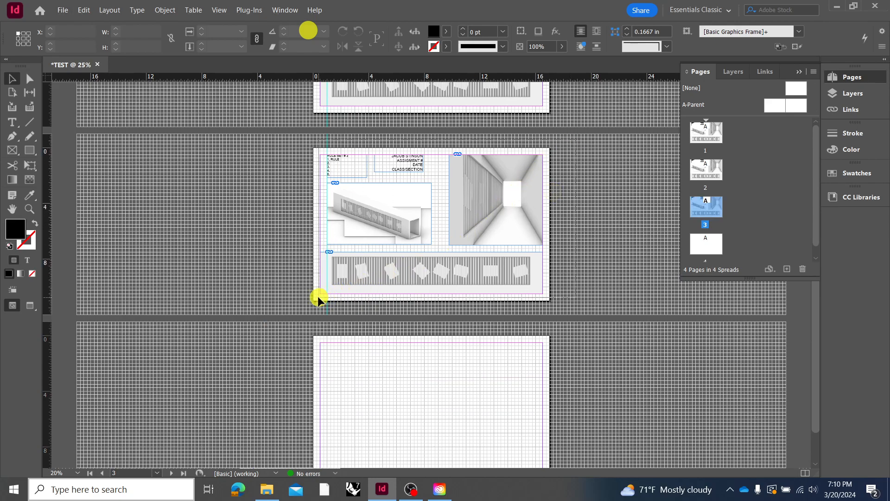
key(ctrl+a)
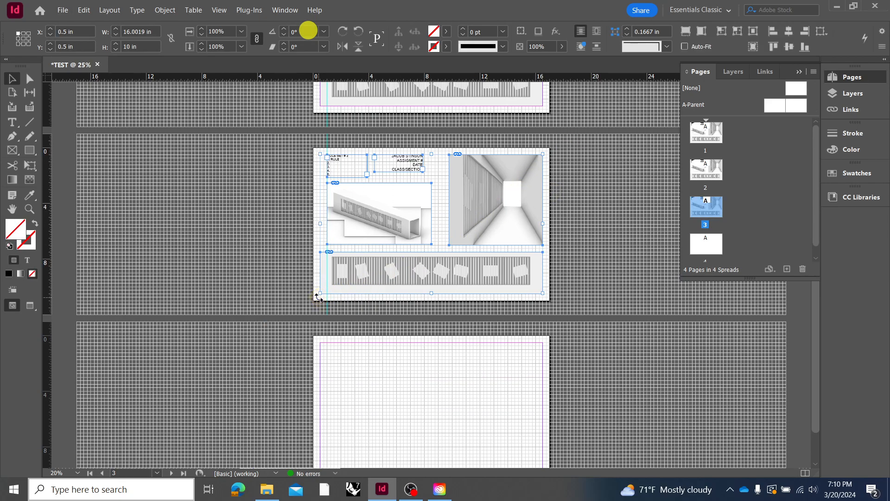
click(357, 371)
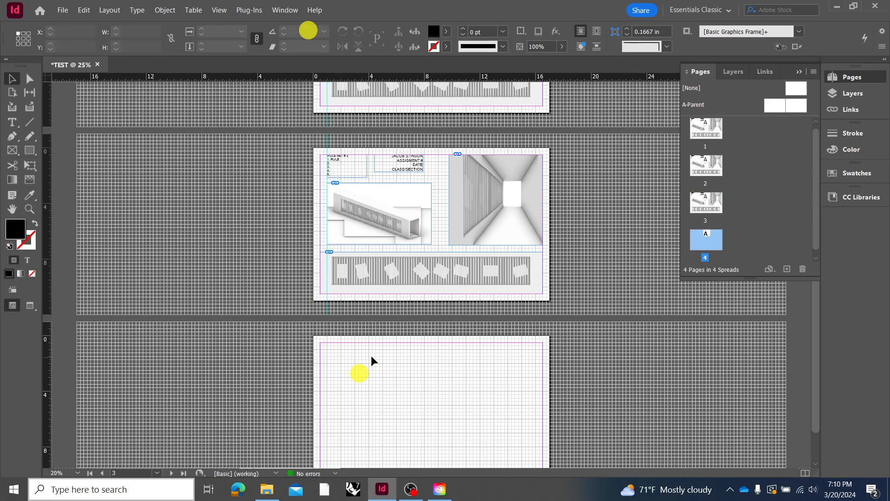
scroll(371, 355, down, 2)
scroll(372, 360, up, 2)
scroll(371, 281, down, 2)
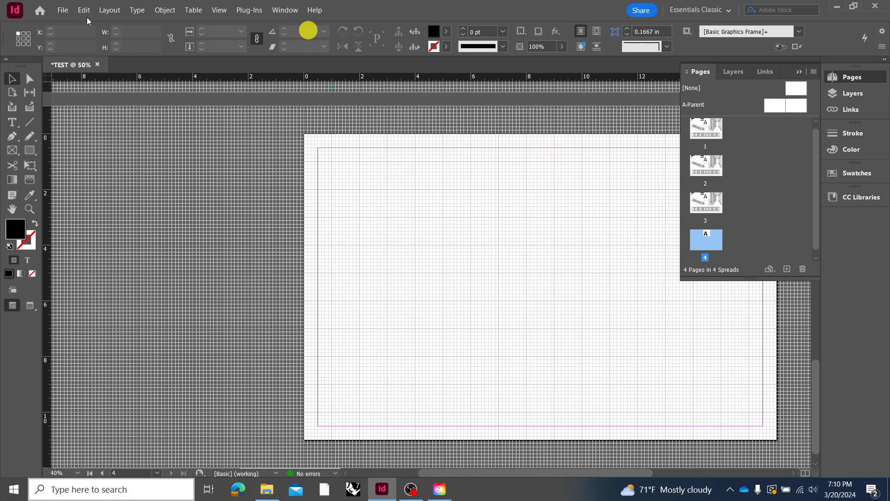
click(62, 10)
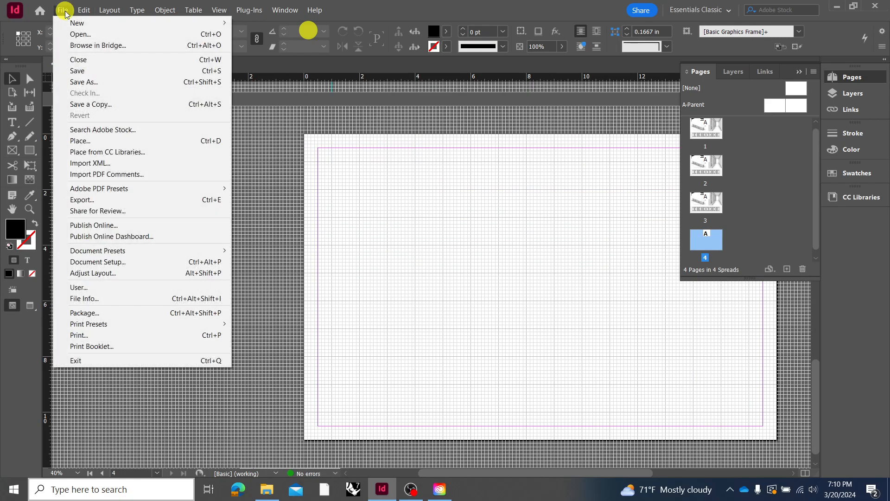
mouse_move(82, 13)
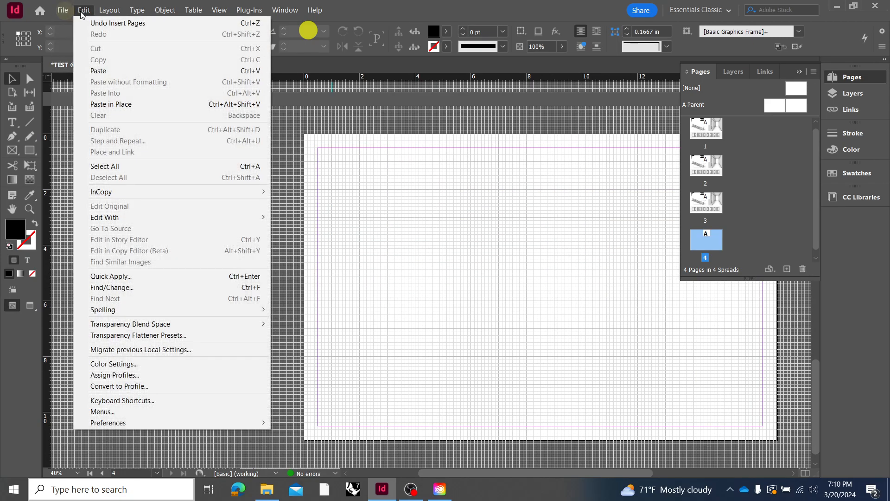
click(135, 105)
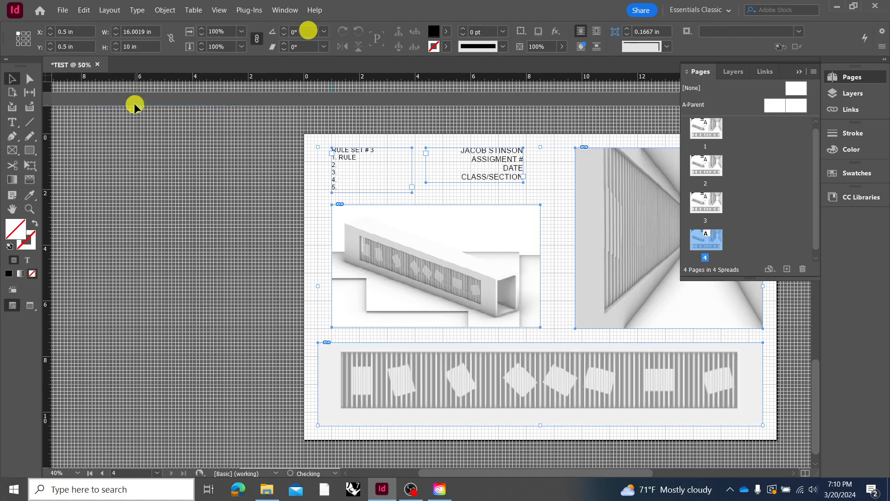
click(551, 183)
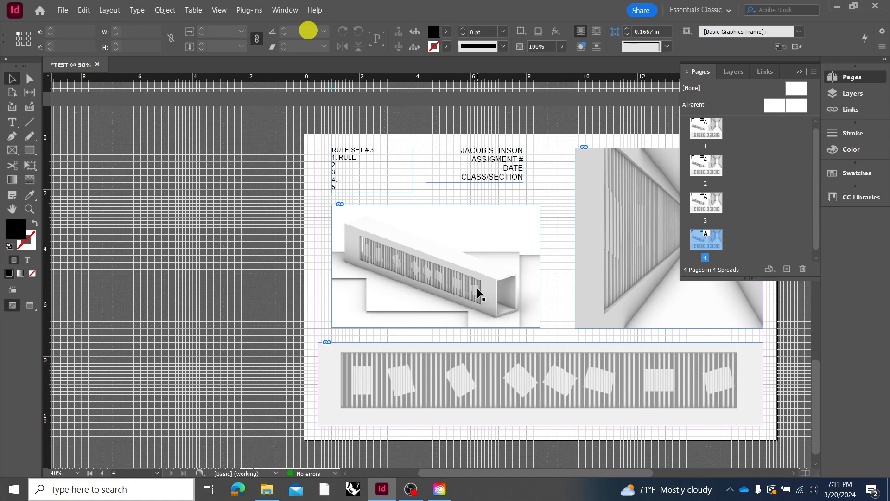
Crop the elevation to a narrow strip above the axonometric drawing on page 4, and move the axonometric frame down to about Y 4.17 in and enlarge it
scroll(552, 341, up, 3)
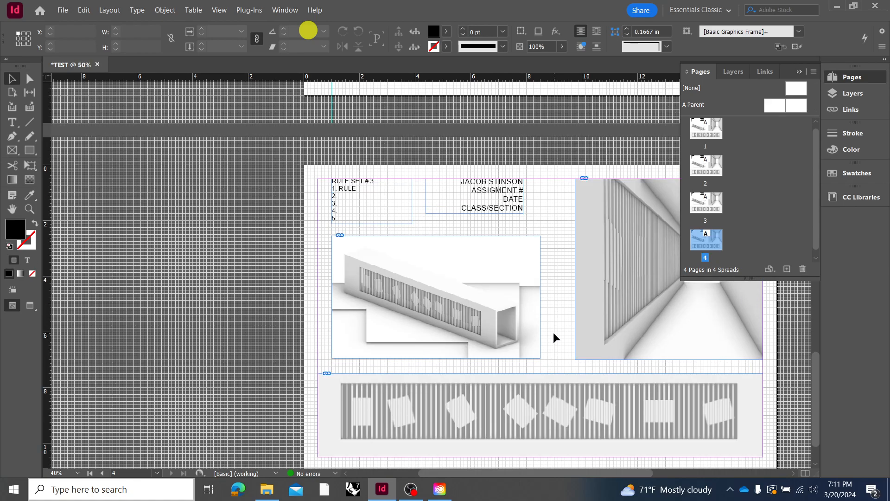
scroll(562, 336, up, 1)
scroll(558, 336, down, 4)
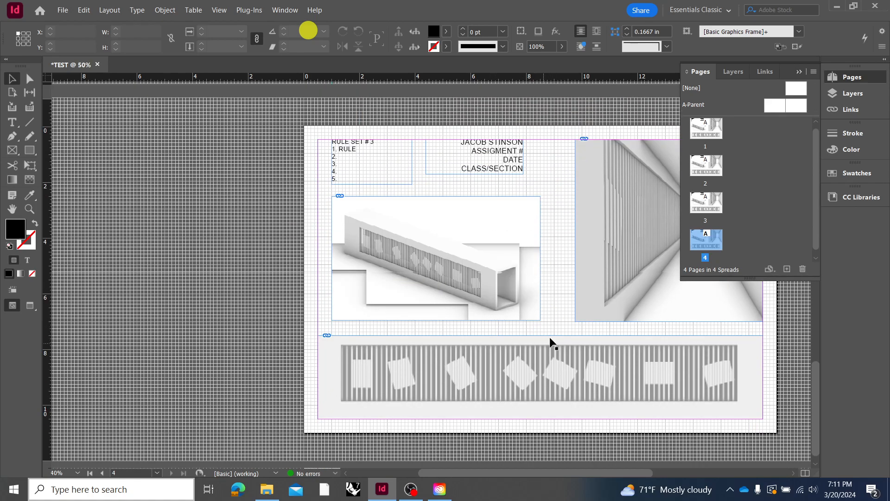
click(479, 299)
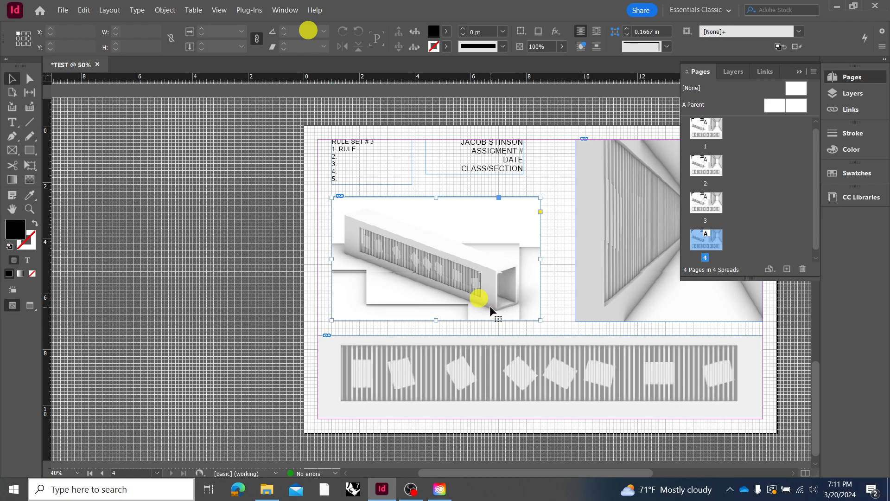
click(513, 363)
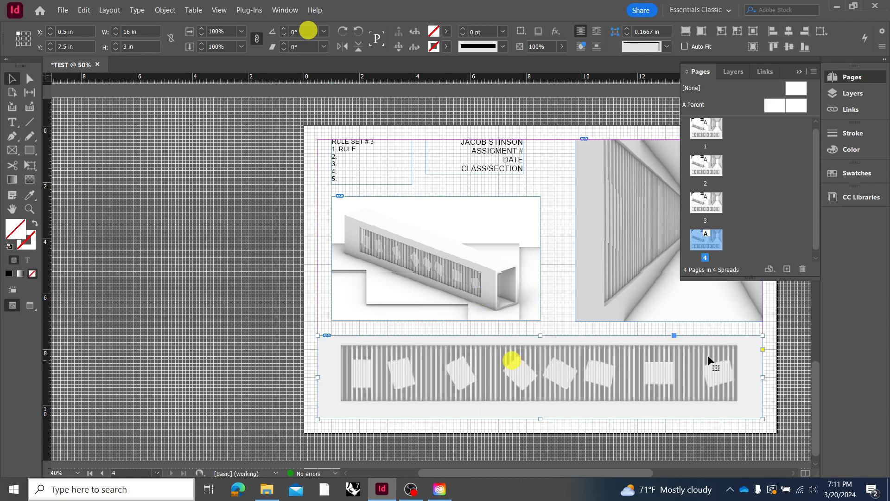
drag(763, 336, 576, 212)
drag(500, 296, 499, 342)
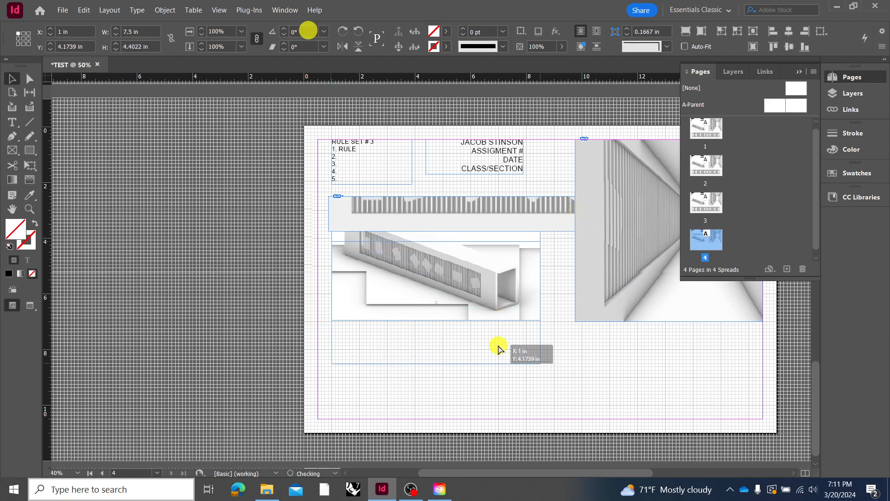
drag(541, 366, 572, 380)
Resize the interior frame on page 4 to about 5.75 by 9.75 in and move it to X 10.375 in
click(622, 304)
drag(576, 322, 603, 413)
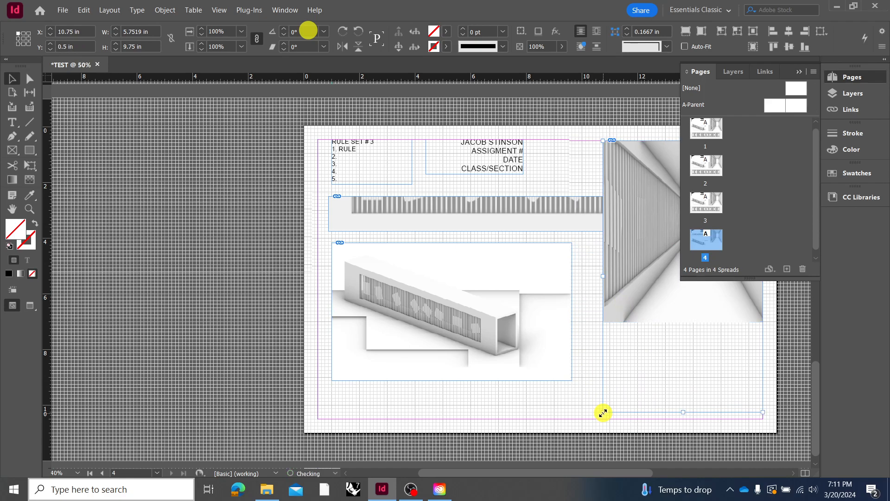
drag(640, 290, 613, 298)
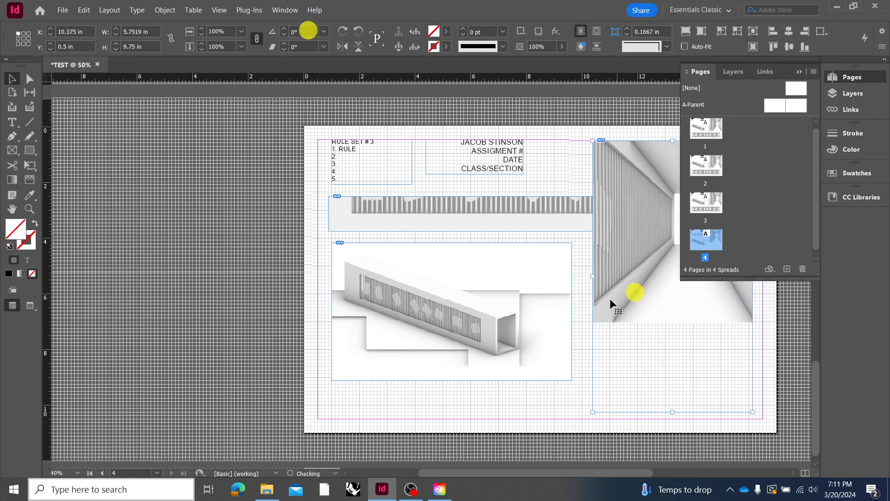
Move the name and assignment text frame below the axonometric drawing at X 1 in, Y 9.25 in, and widen it to 15.125 in
drag(509, 167, 550, 405)
drag(468, 402, 332, 402)
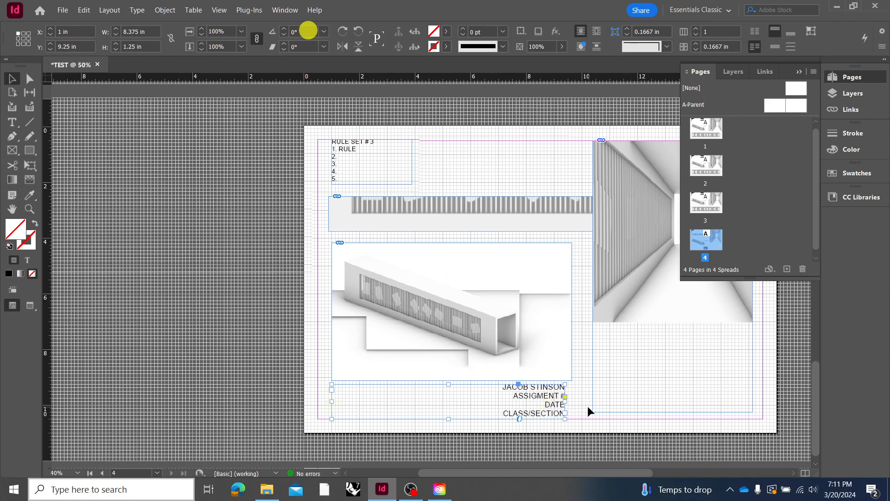
drag(565, 401, 752, 404)
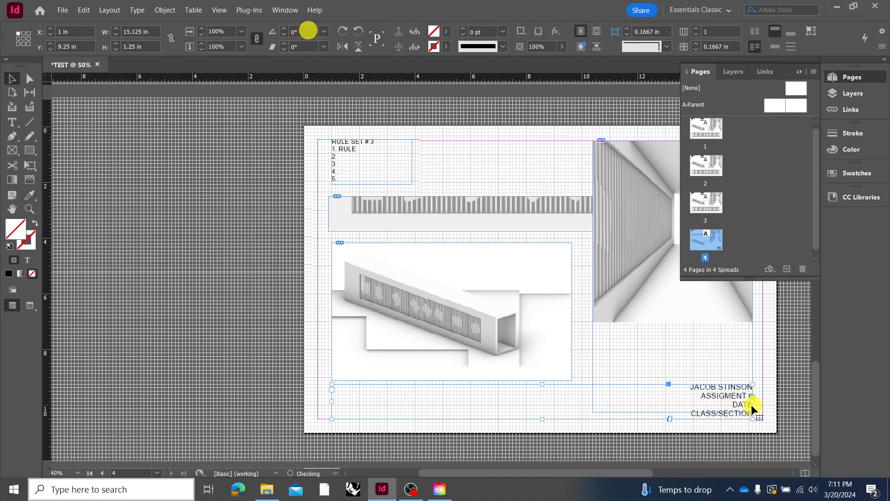
Join the name, assignment, date and class/section text into one line and move its frame to X -0.3125 in, Y 10.25 in
double_click(698, 398)
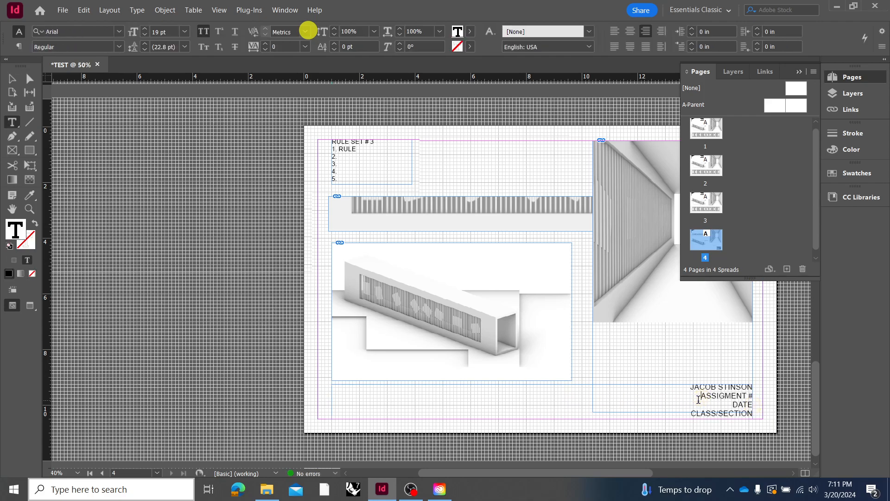
key(BackSpace)
click(726, 398)
key(BackSpace)
click(688, 397)
key(BackSpace)
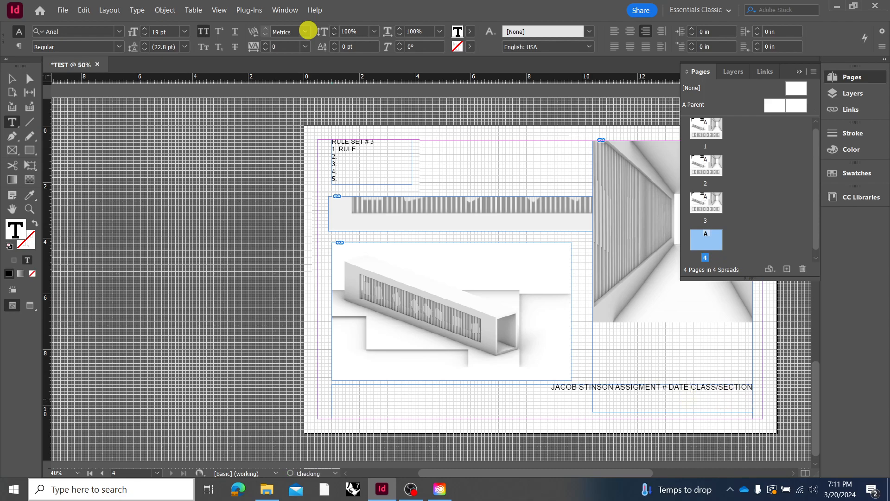
click(786, 390)
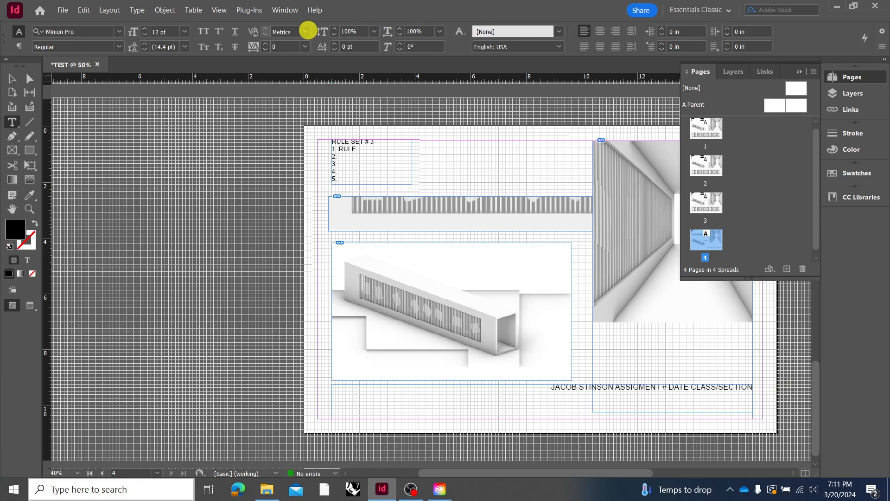
click(13, 79)
drag(581, 389, 544, 416)
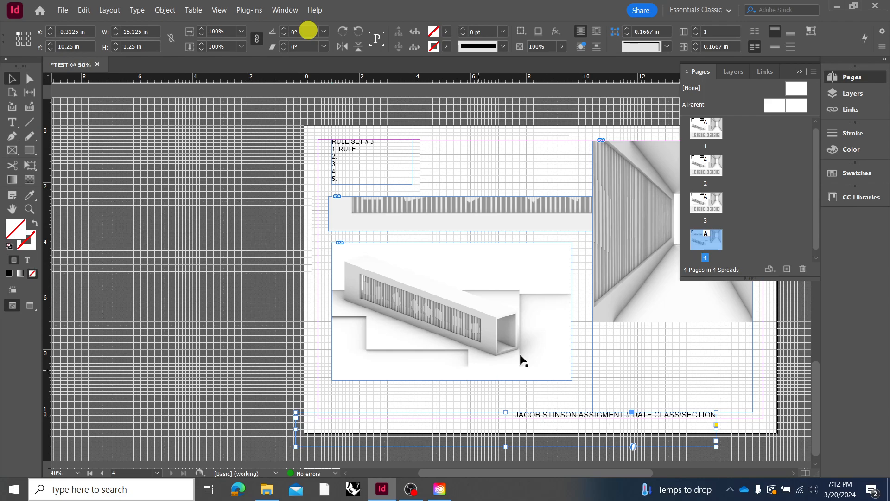
Add three more blank pages after page 4
click(771, 195)
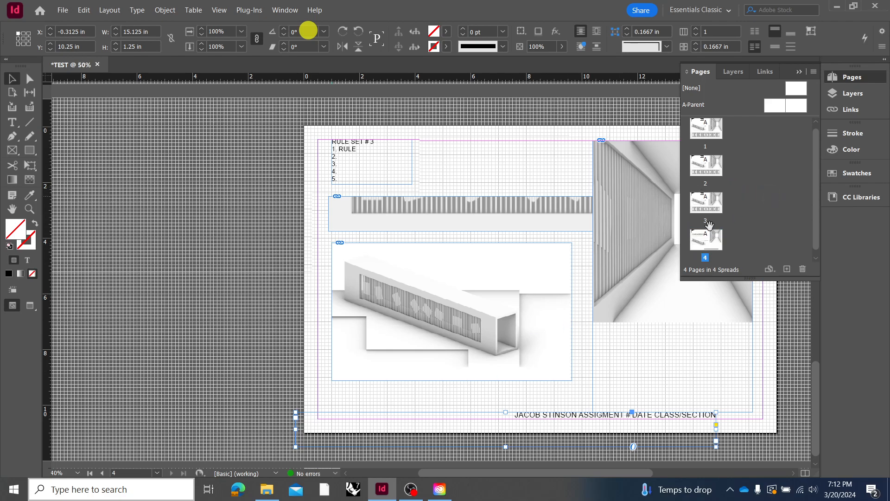
click(717, 239)
click(786, 269)
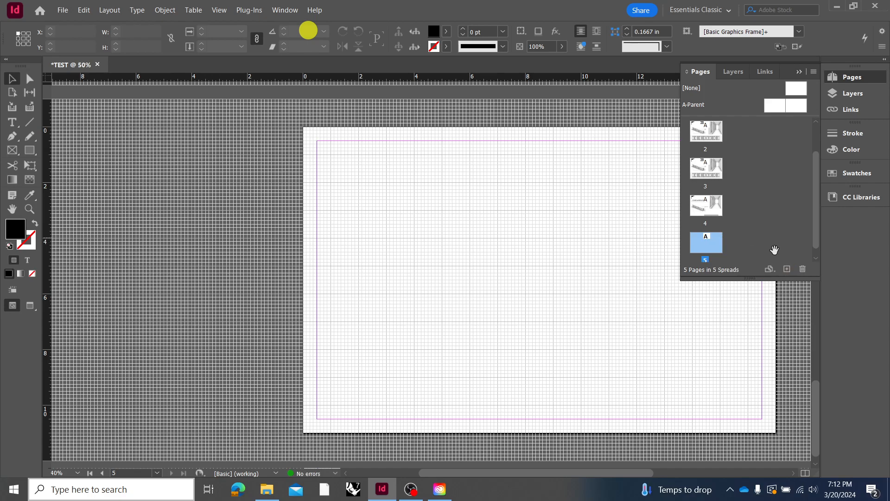
click(788, 269)
click(788, 269)
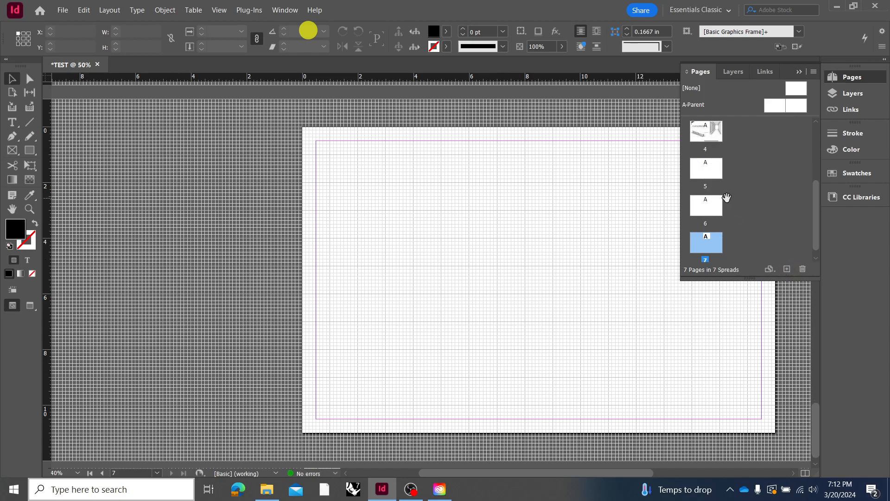
scroll(717, 236, up, 1)
scroll(717, 235, up, 3)
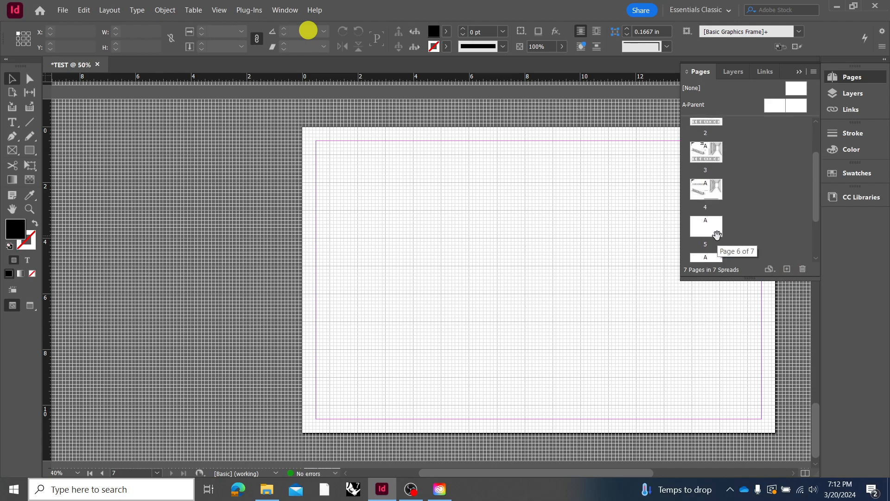
scroll(717, 236, down, 3)
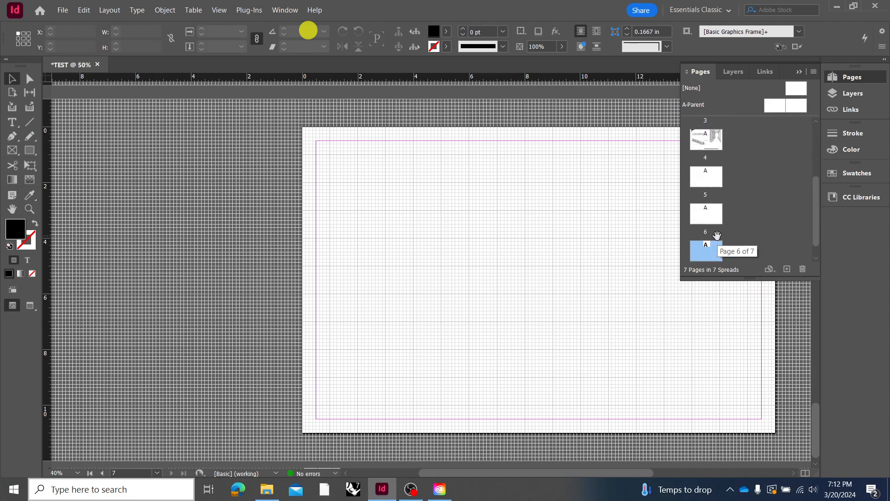
click(719, 243)
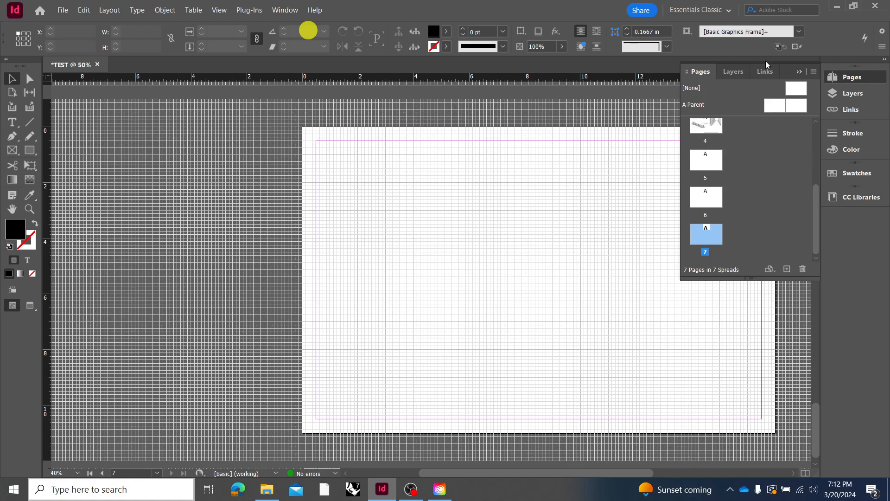
click(803, 72)
scroll(619, 187, up, 10)
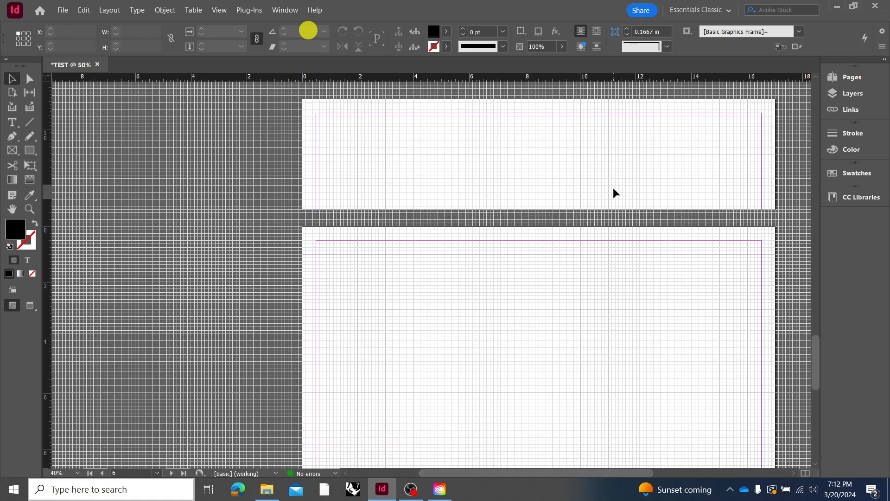
scroll(563, 208, up, 5)
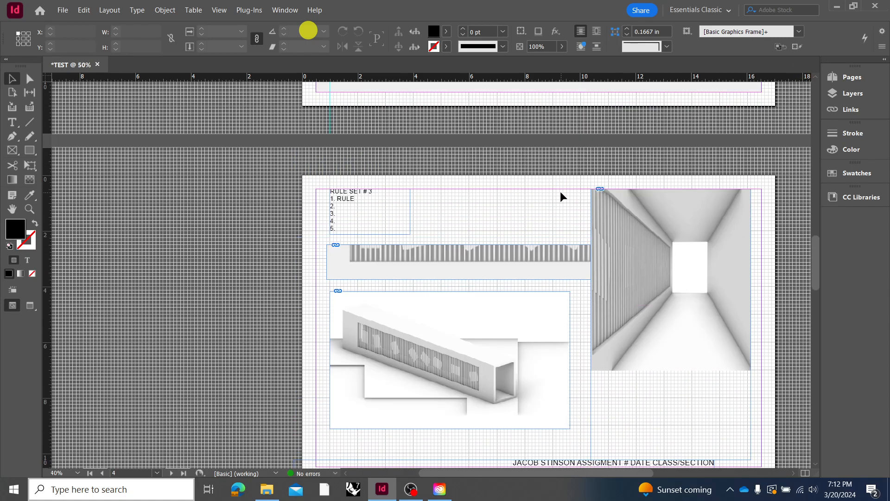
scroll(553, 300, up, 8)
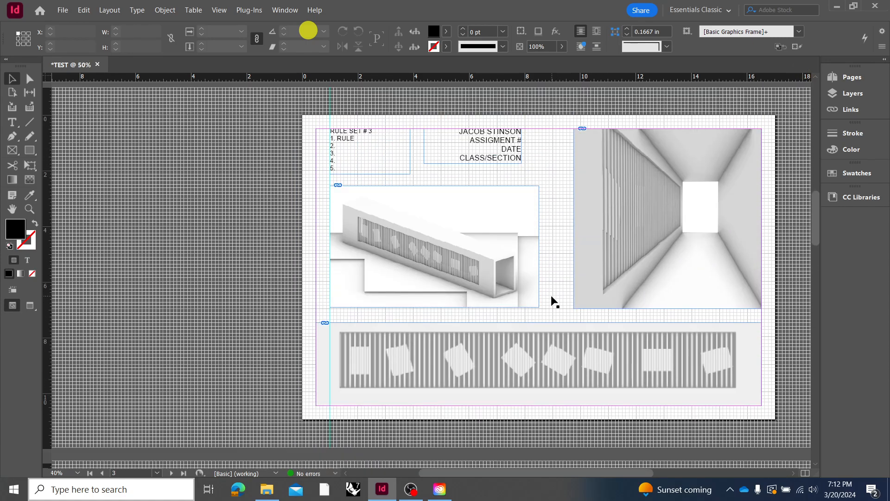
scroll(552, 300, up, 8)
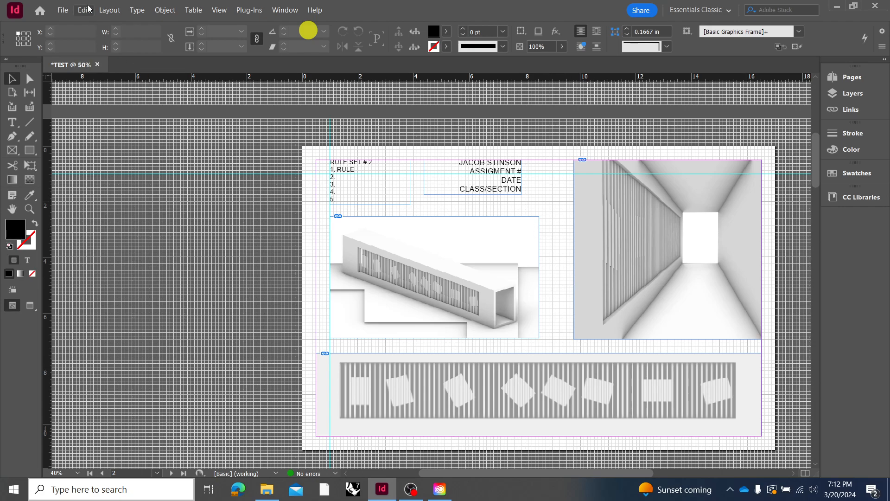
click(68, 9)
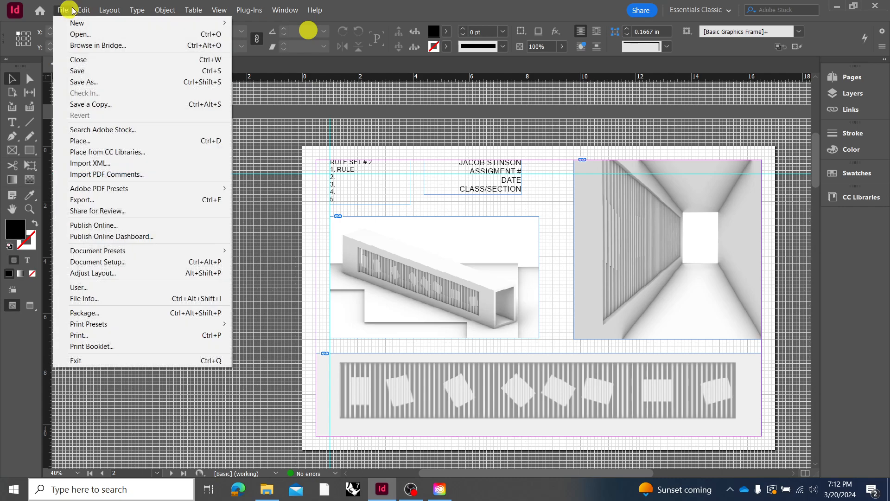
click(101, 74)
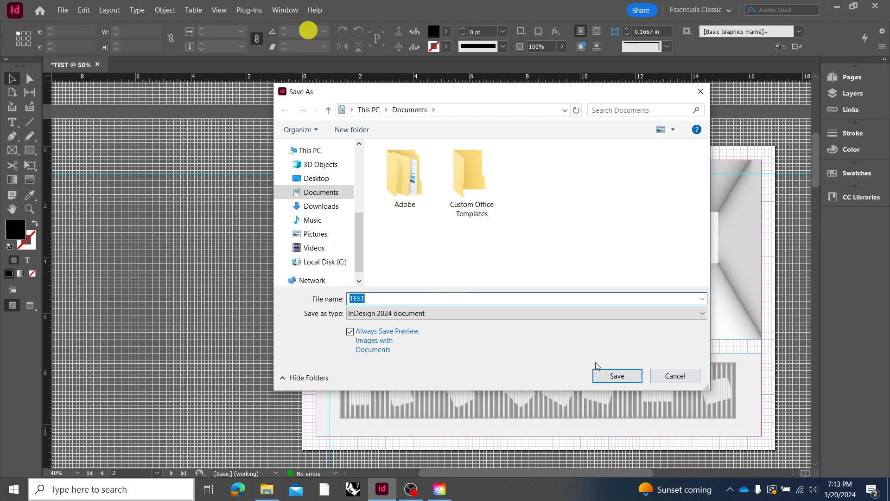
click(661, 376)
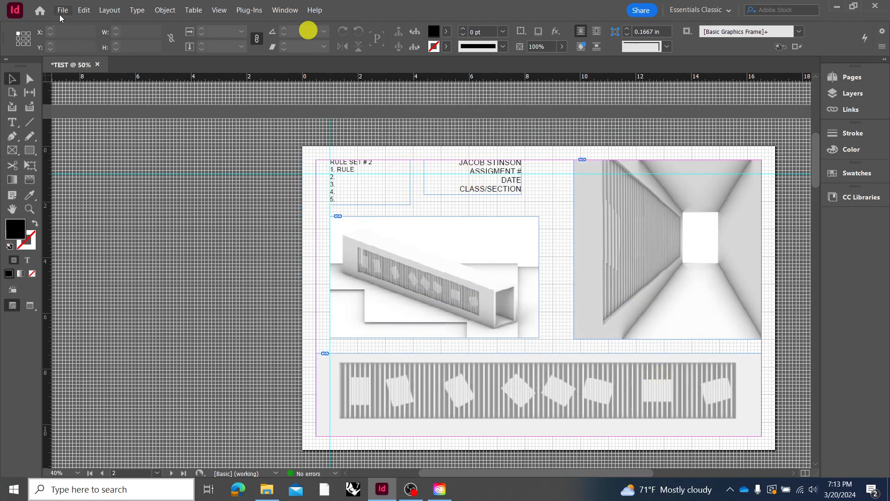
Start packaging the document and review the linked files in the Links and Images section of the package summary
click(61, 14)
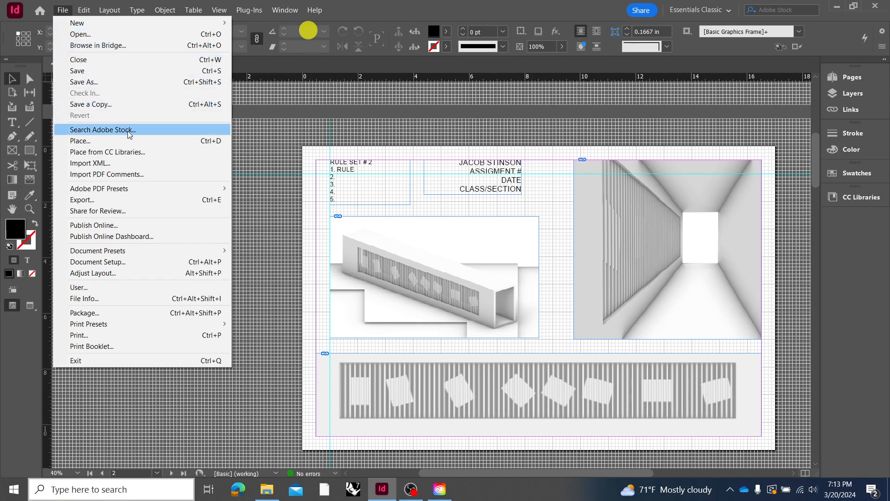
click(134, 314)
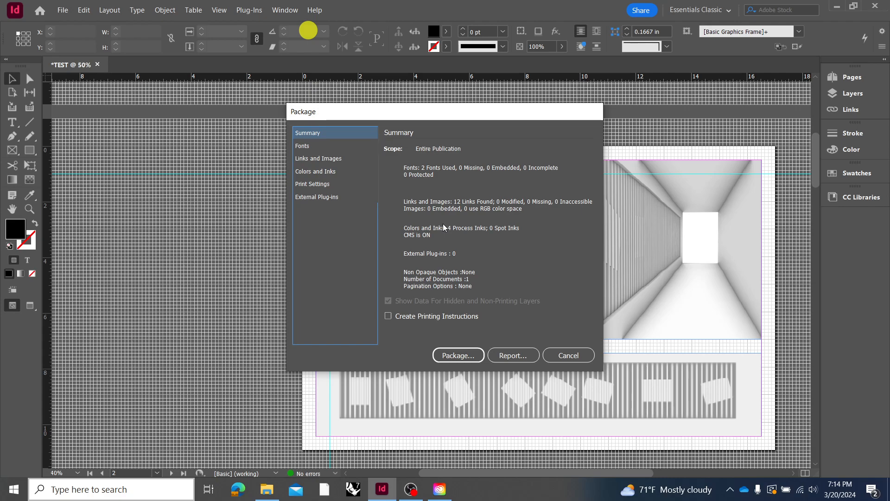
click(319, 159)
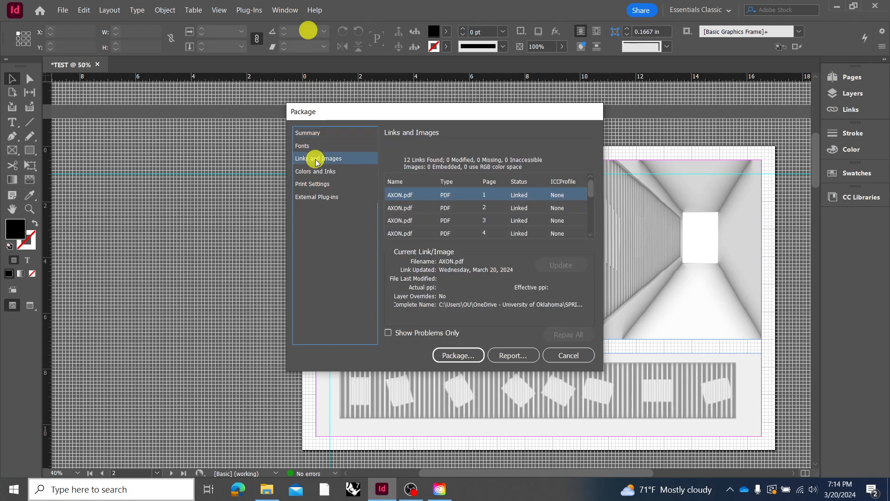
click(315, 172)
click(317, 160)
scroll(439, 203, down, 6)
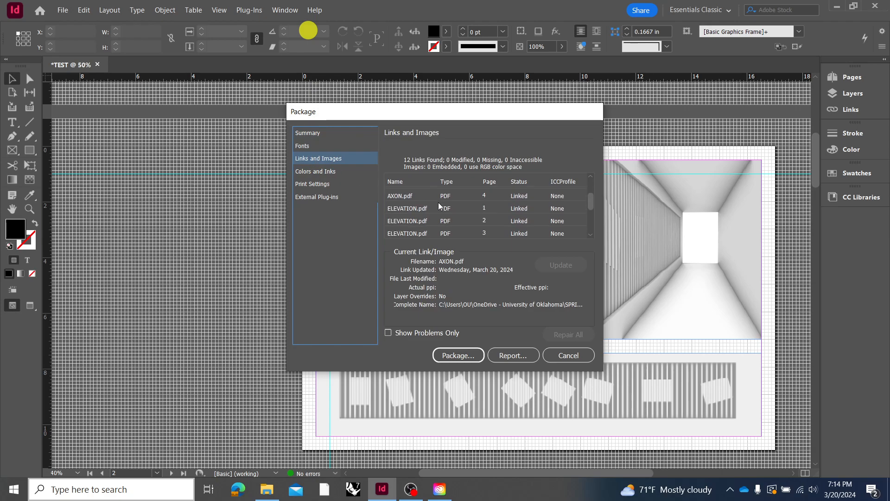
Save the document as TEST in Downloads and package it there as TEST Folder with fonts, linked graphics, IDML and a High Quality Print PDF
click(453, 355)
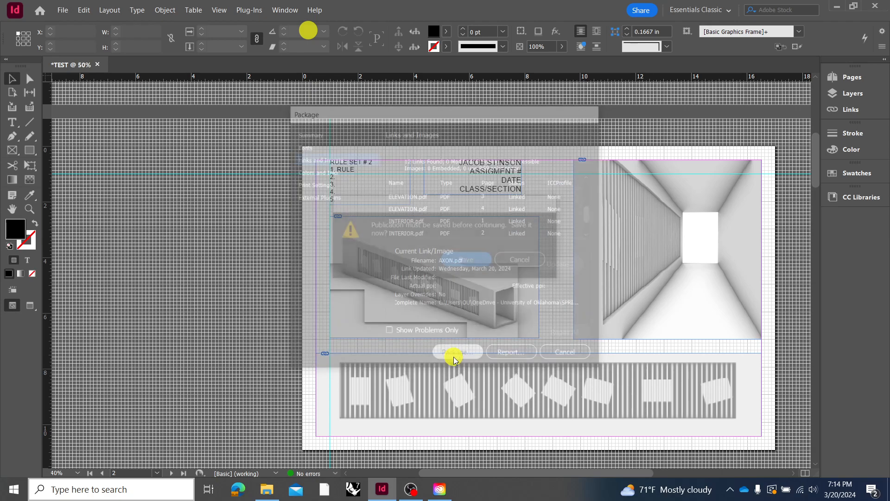
click(465, 260)
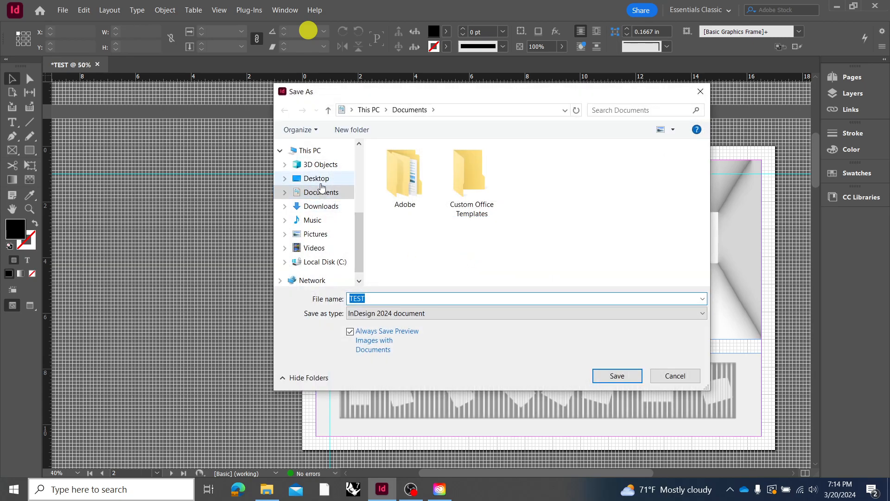
click(323, 207)
click(611, 374)
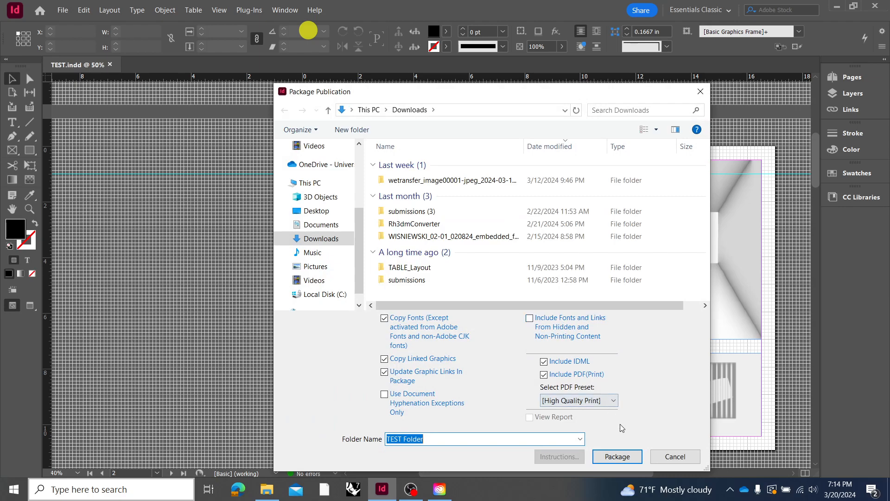
click(618, 456)
click(484, 296)
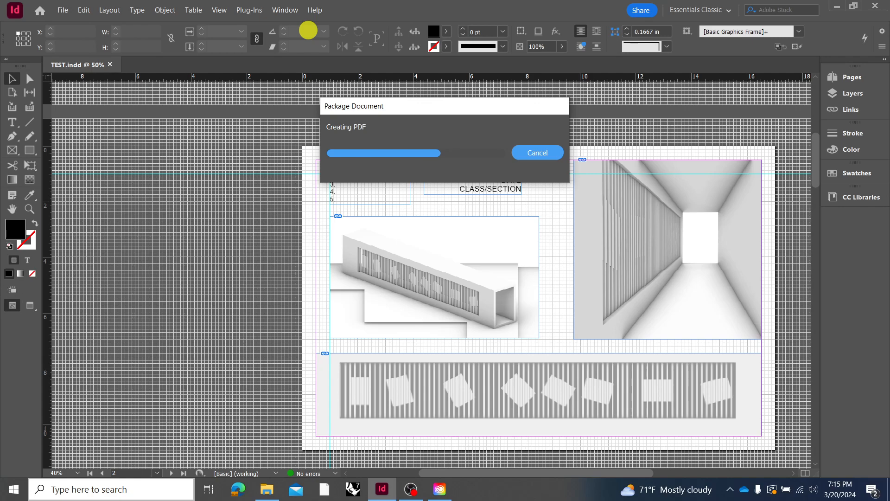
Switch to File Explorer, open TEST Folder in Downloads and widen its Type column
key(alt+Tab)
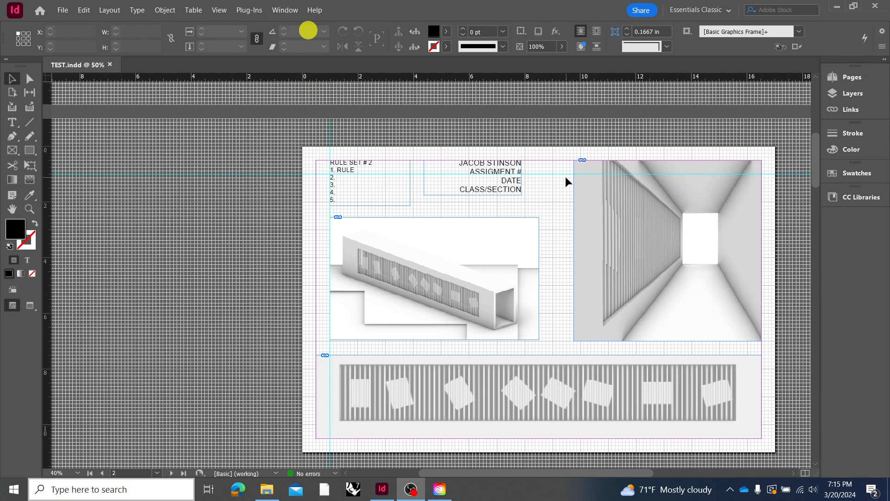
click(266, 489)
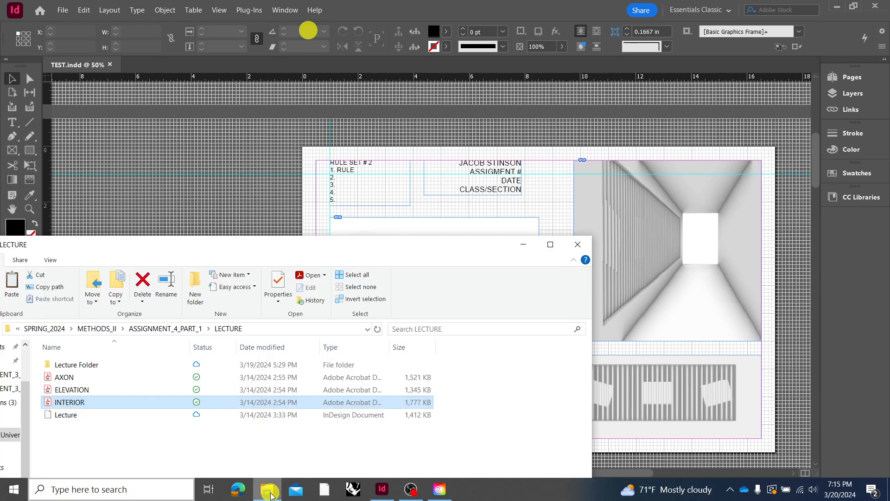
drag(169, 248, 326, 170)
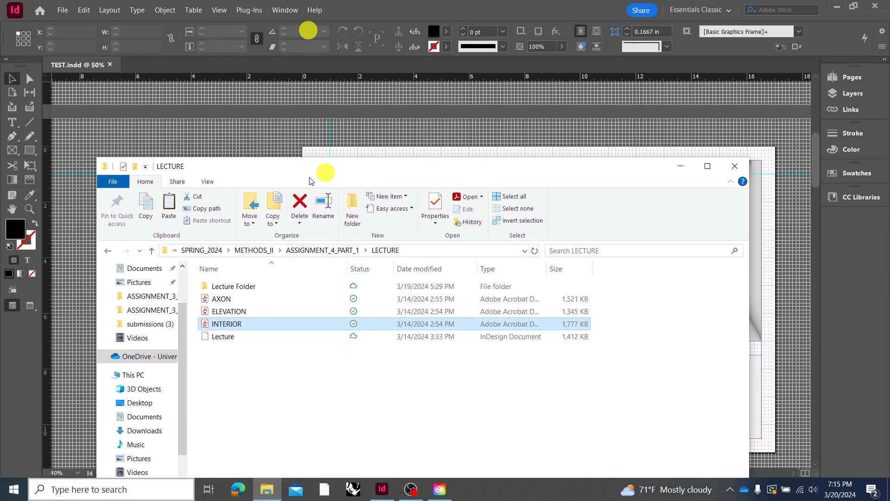
scroll(153, 286, up, 1)
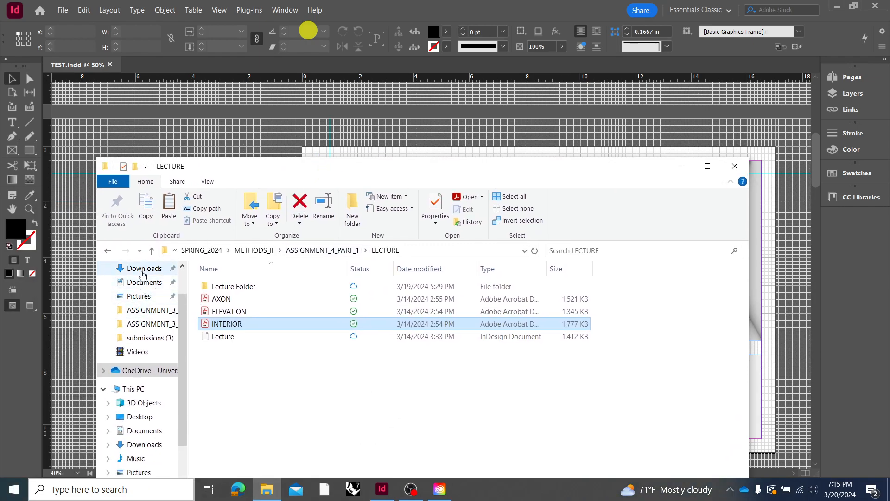
click(144, 269)
click(277, 327)
click(219, 314)
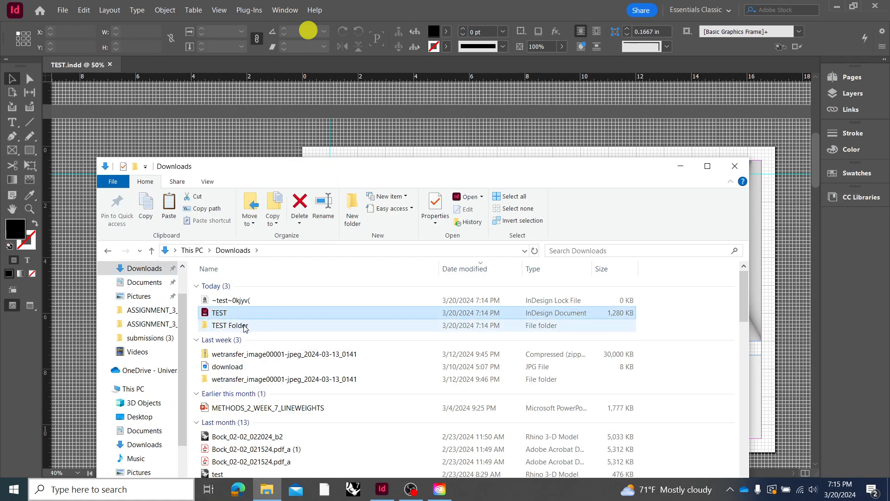
click(260, 326)
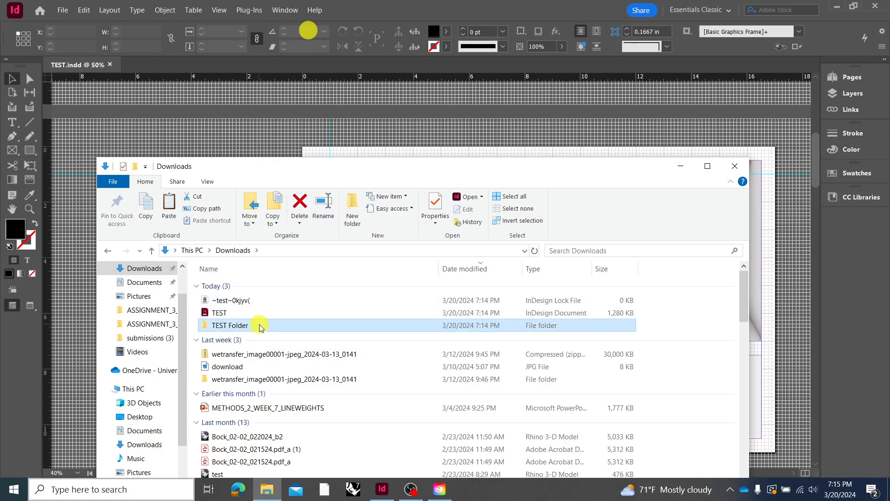
double_click(260, 326)
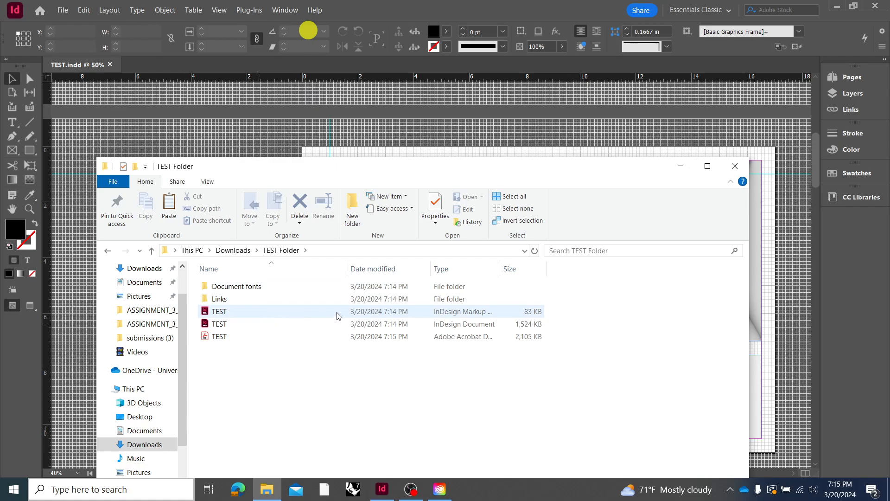
click(501, 269)
drag(501, 269, 558, 269)
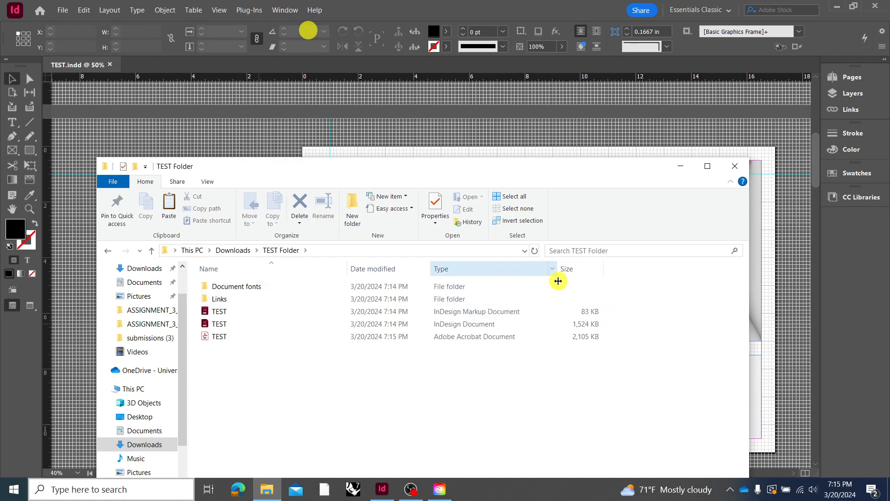
Open the packaged TEST PDF in Acrobat, look through its pages and minimize the viewer
click(428, 336)
double_click(428, 336)
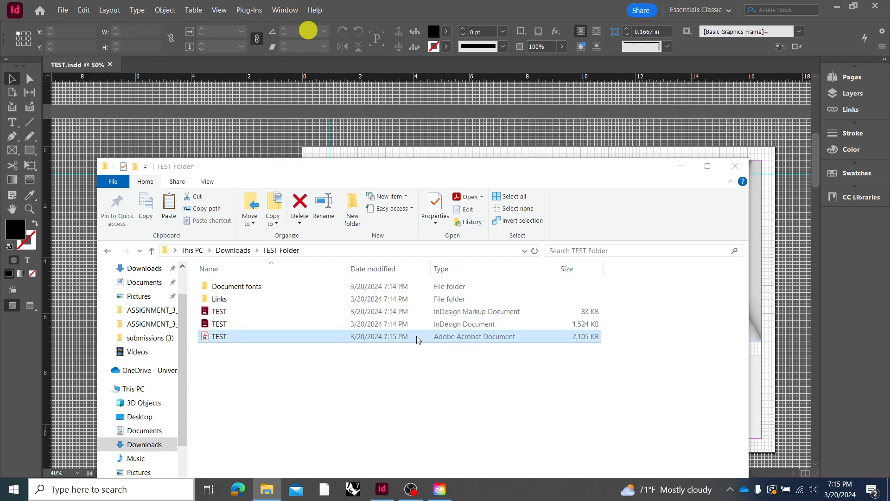
scroll(243, 260, down, 5)
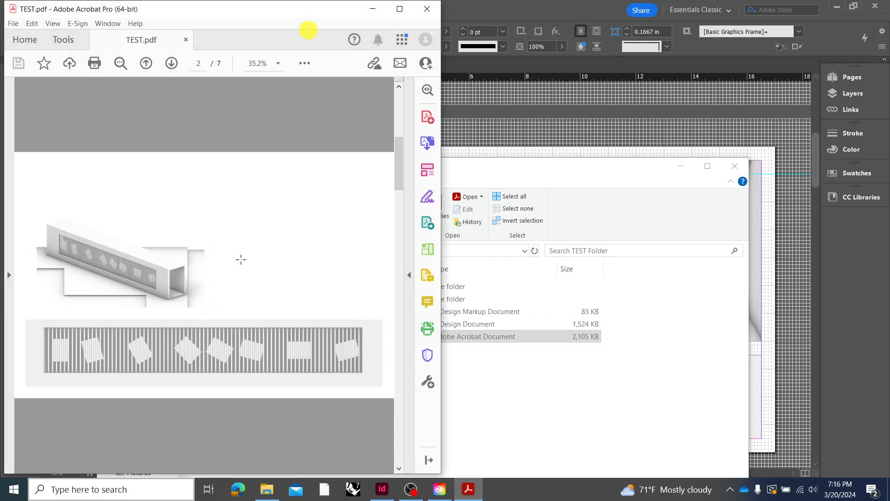
scroll(241, 260, down, 2)
scroll(241, 260, up, 5)
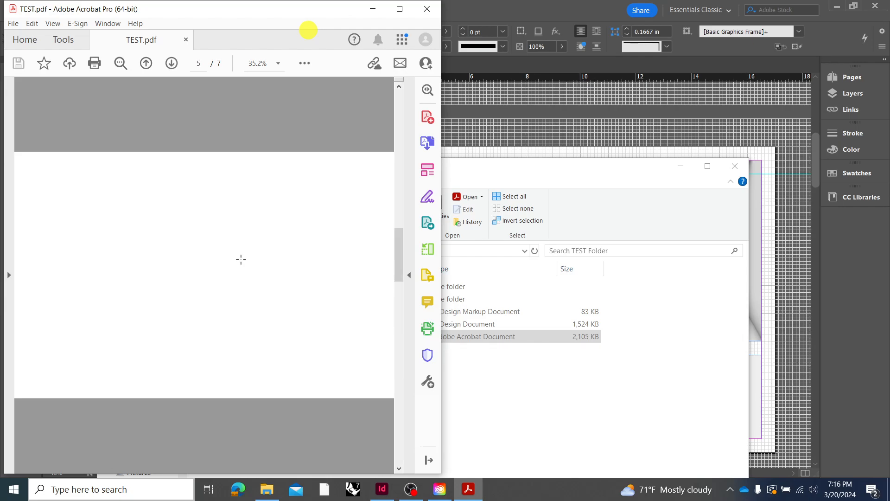
scroll(241, 260, down, 2)
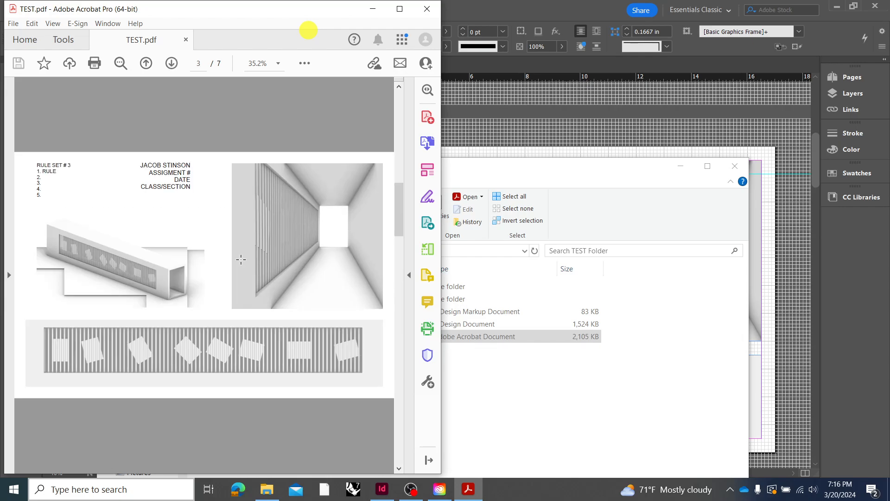
click(375, 10)
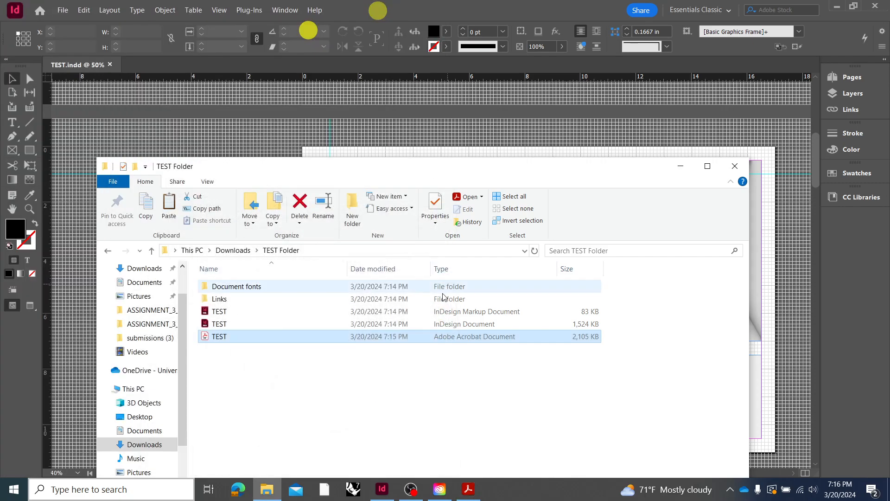
Inspect the contents of the Document fonts and Links subfolders and return to TEST Folder
double_click(255, 288)
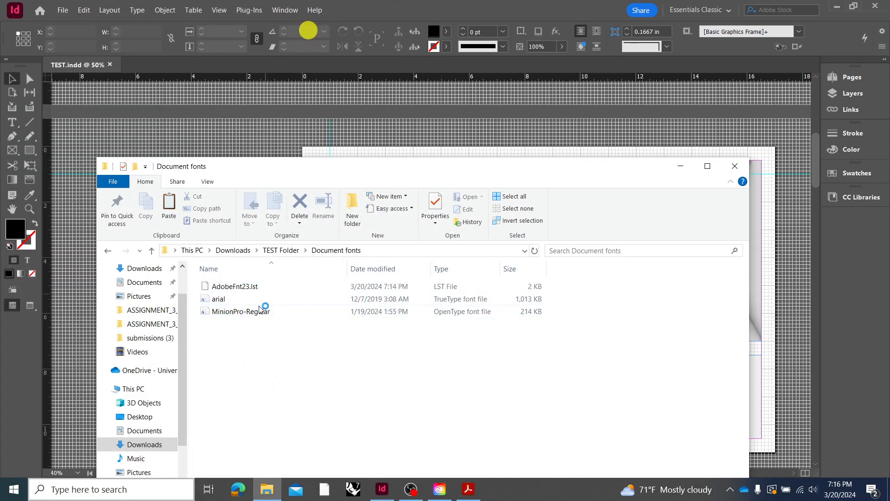
click(281, 250)
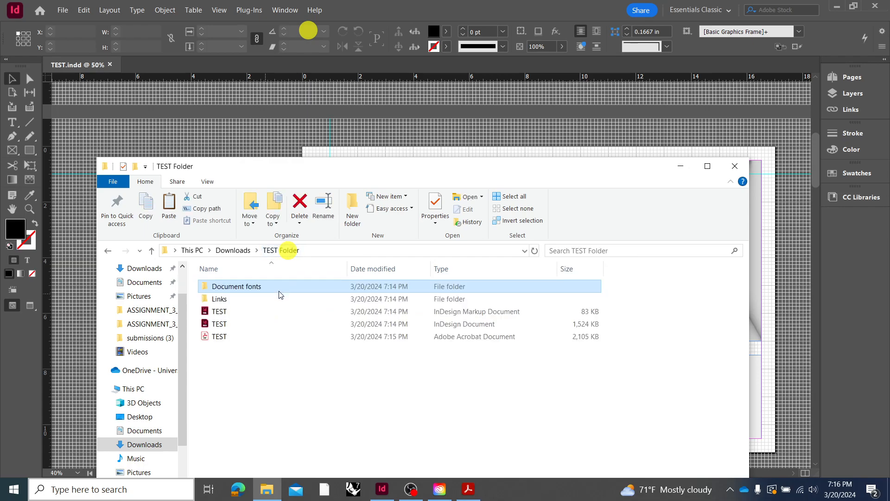
click(272, 301)
double_click(271, 303)
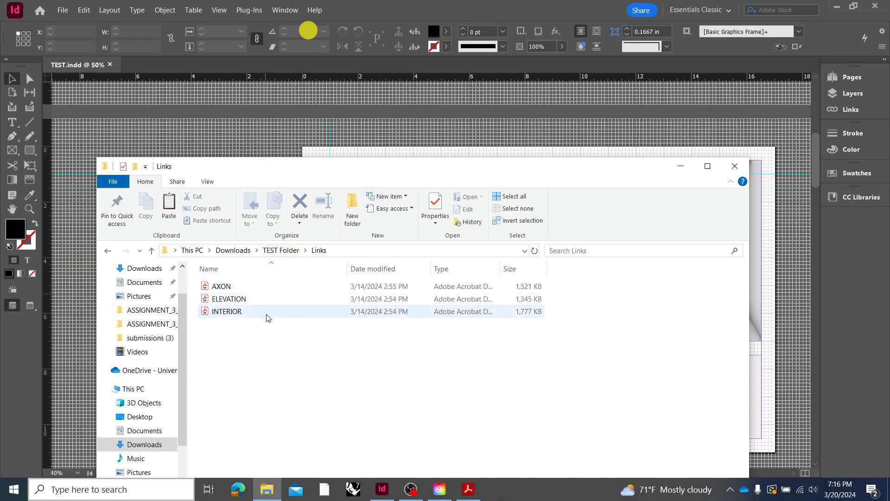
click(268, 251)
double_click(260, 287)
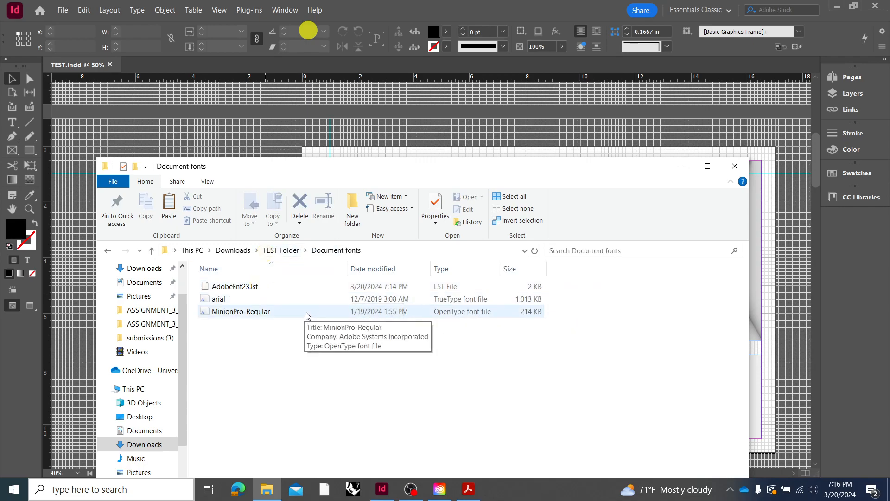
click(280, 250)
Open the packaged TEST InDesign document from TEST Folder and view page 2
click(260, 325)
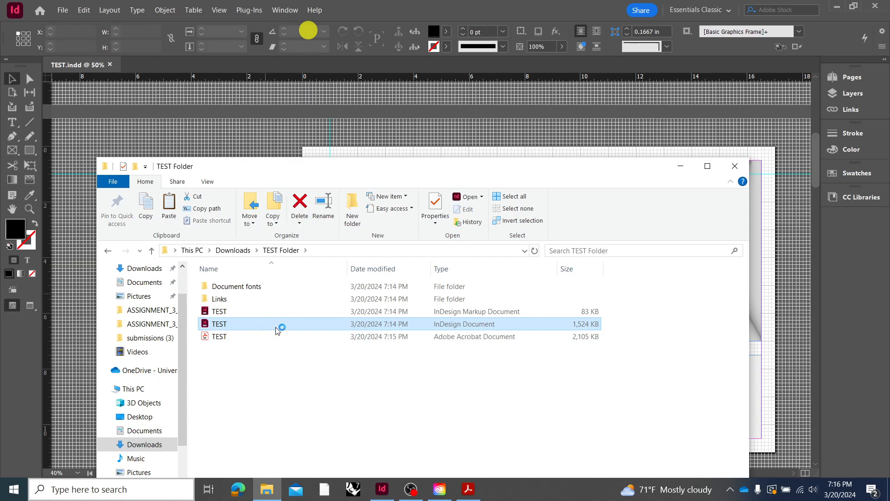
double_click(278, 327)
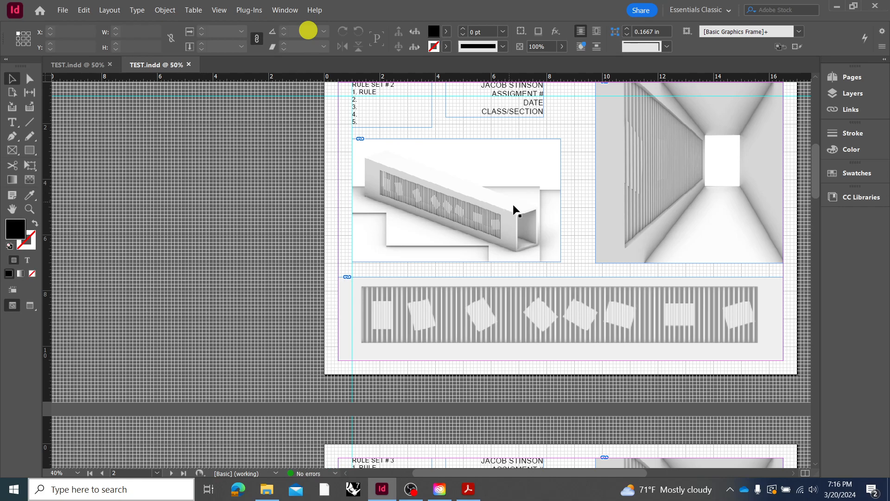
scroll(514, 207, up, 1)
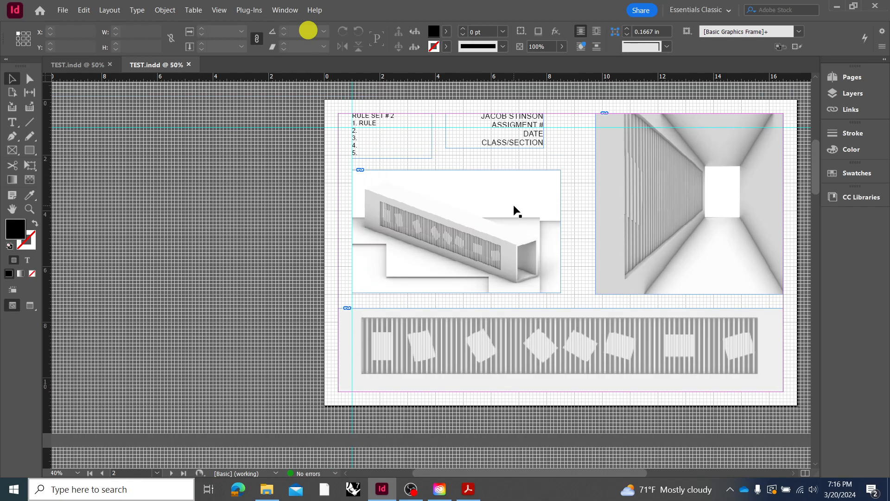